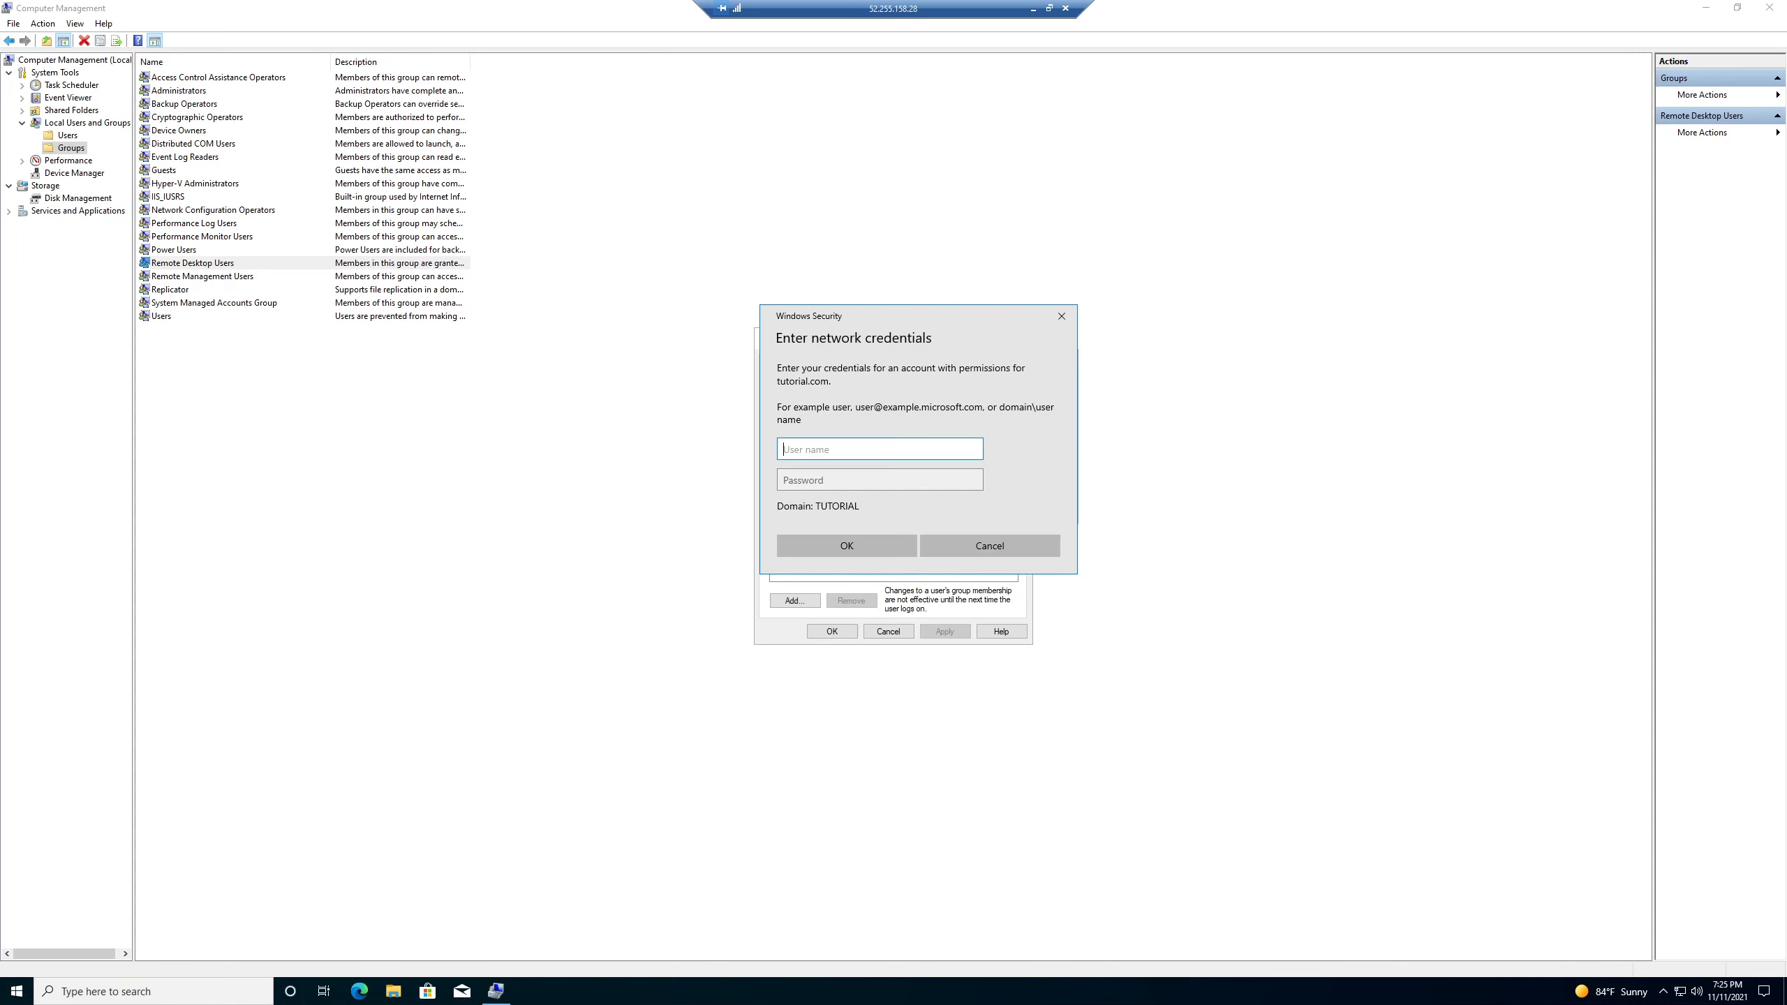
# - Dismiss the credentials prompts and set the search location to the local machine DEMOVM2
pyautogui.click(969, 542)
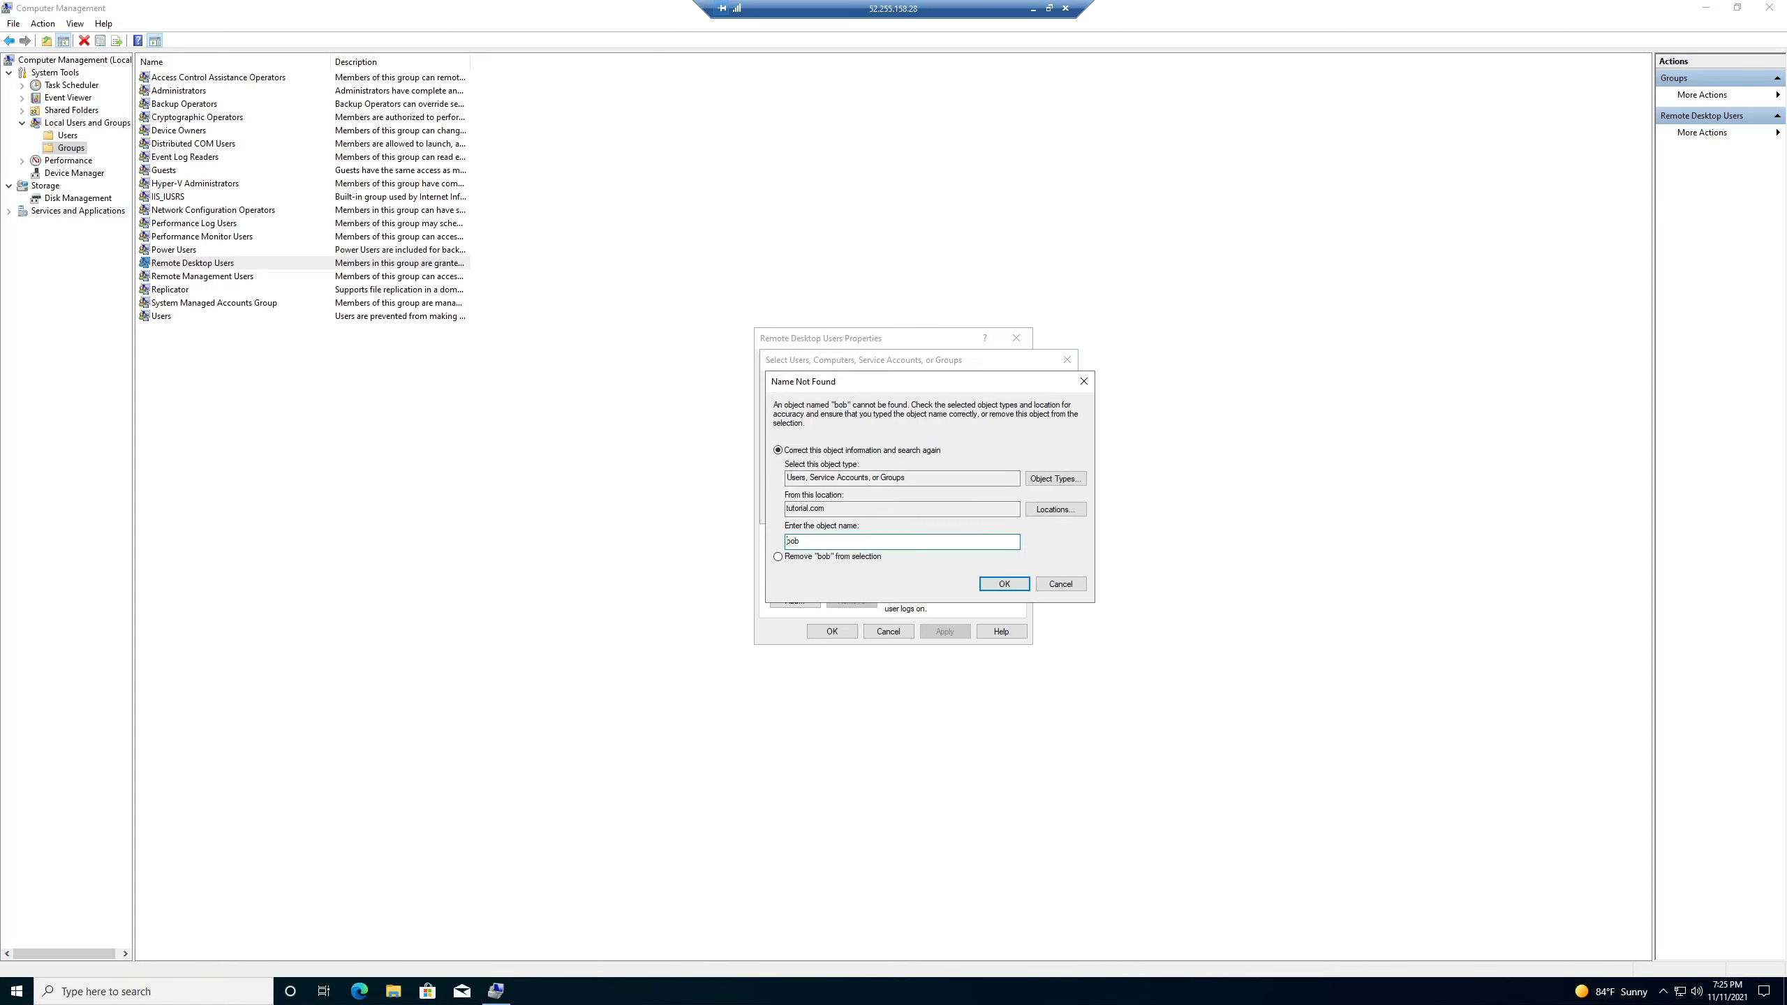
pyautogui.click(1043, 519)
pyautogui.click(1033, 643)
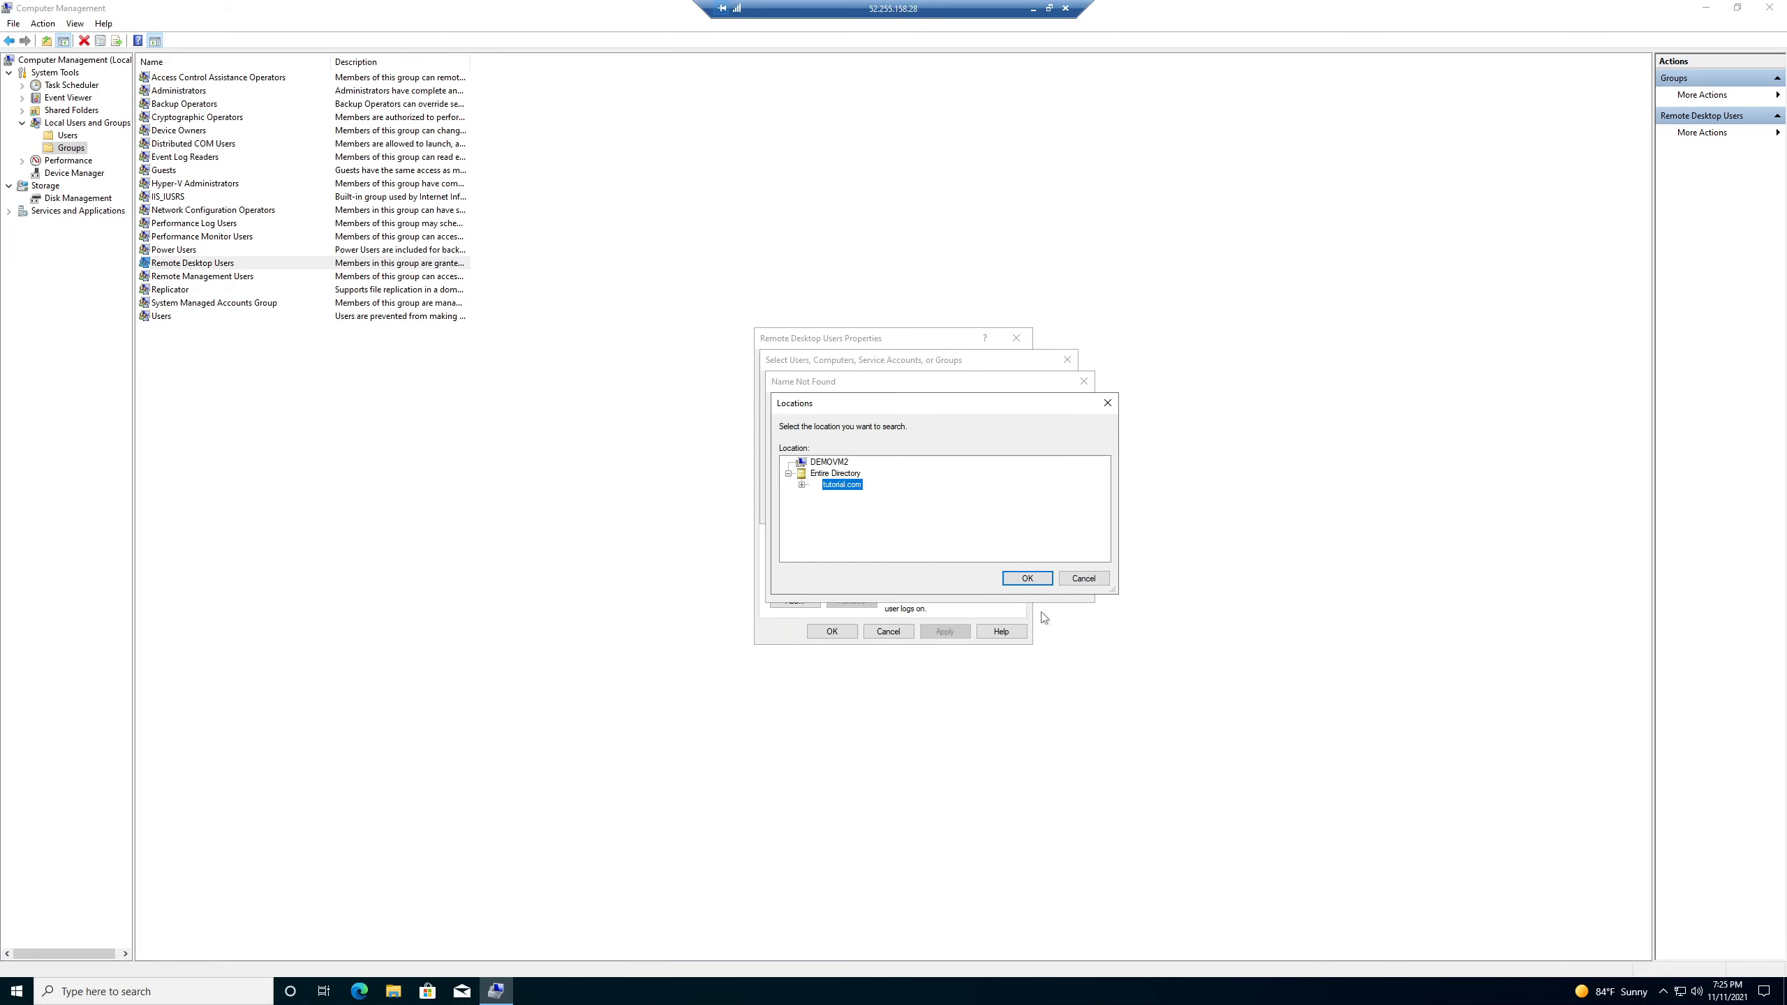
pyautogui.click(817, 474)
pyautogui.click(828, 463)
pyautogui.click(1027, 578)
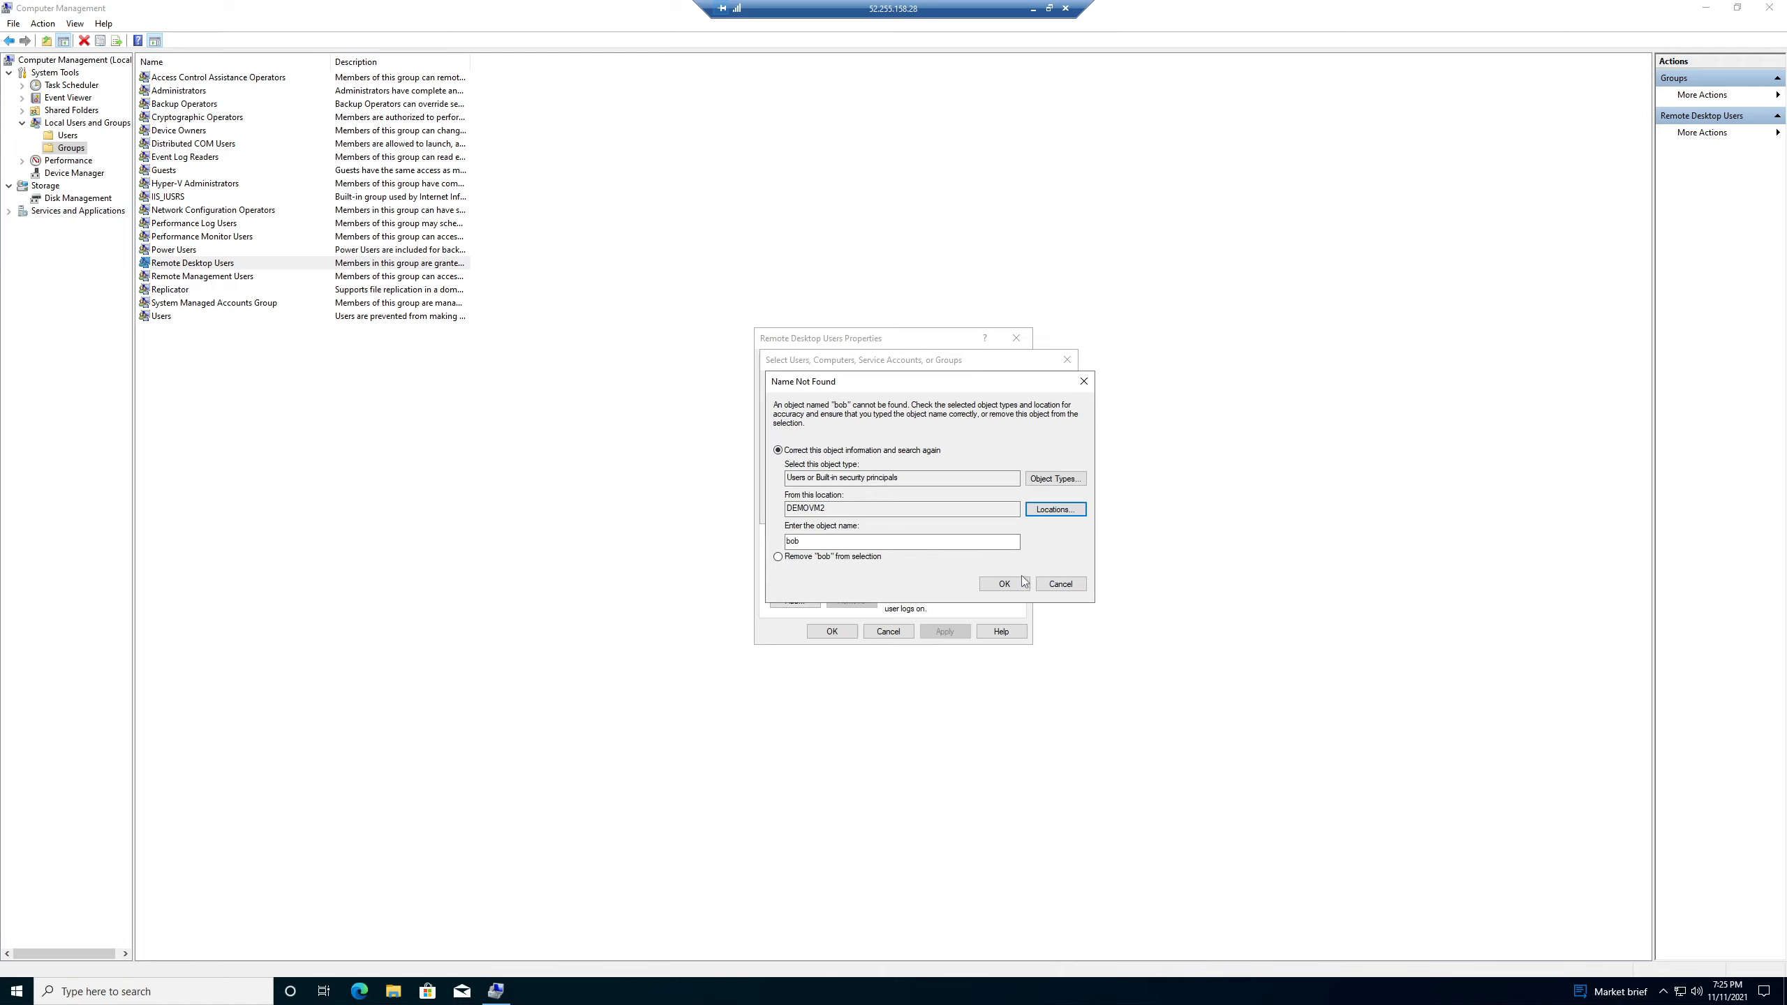
pyautogui.click(1057, 586)
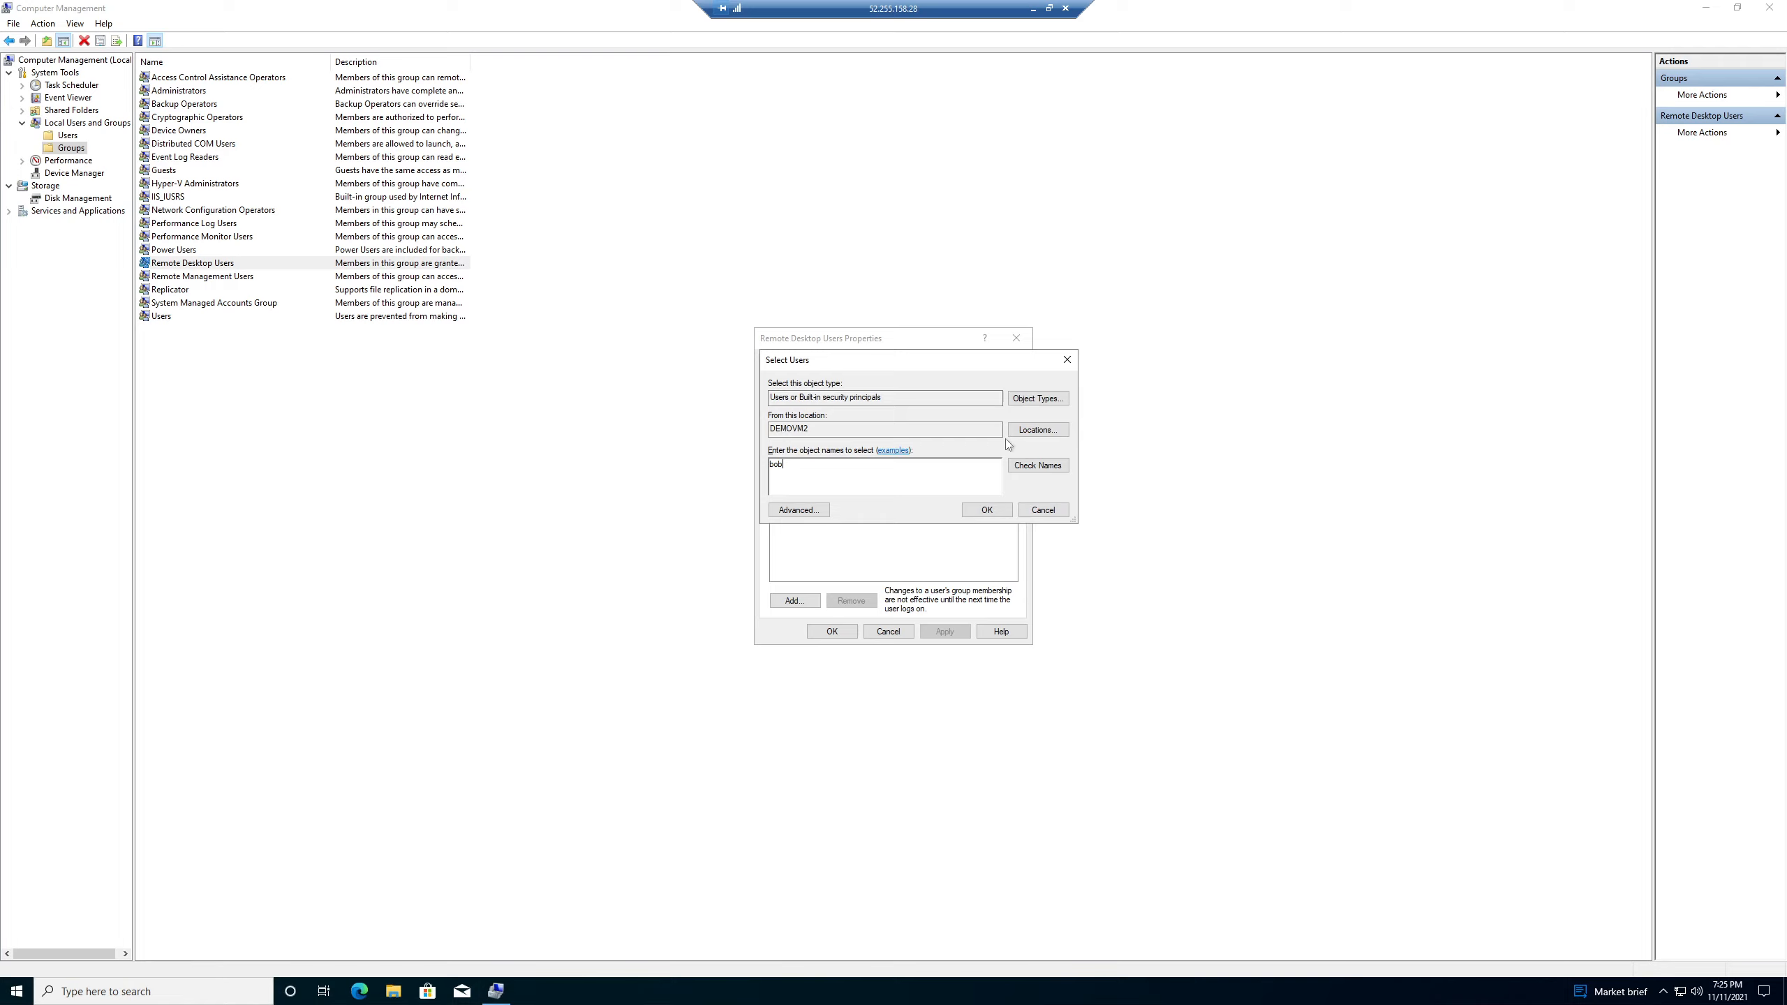
# - Add the local user, acknowledge it is already a member, and cancel the group properties
pyautogui.click(987, 510)
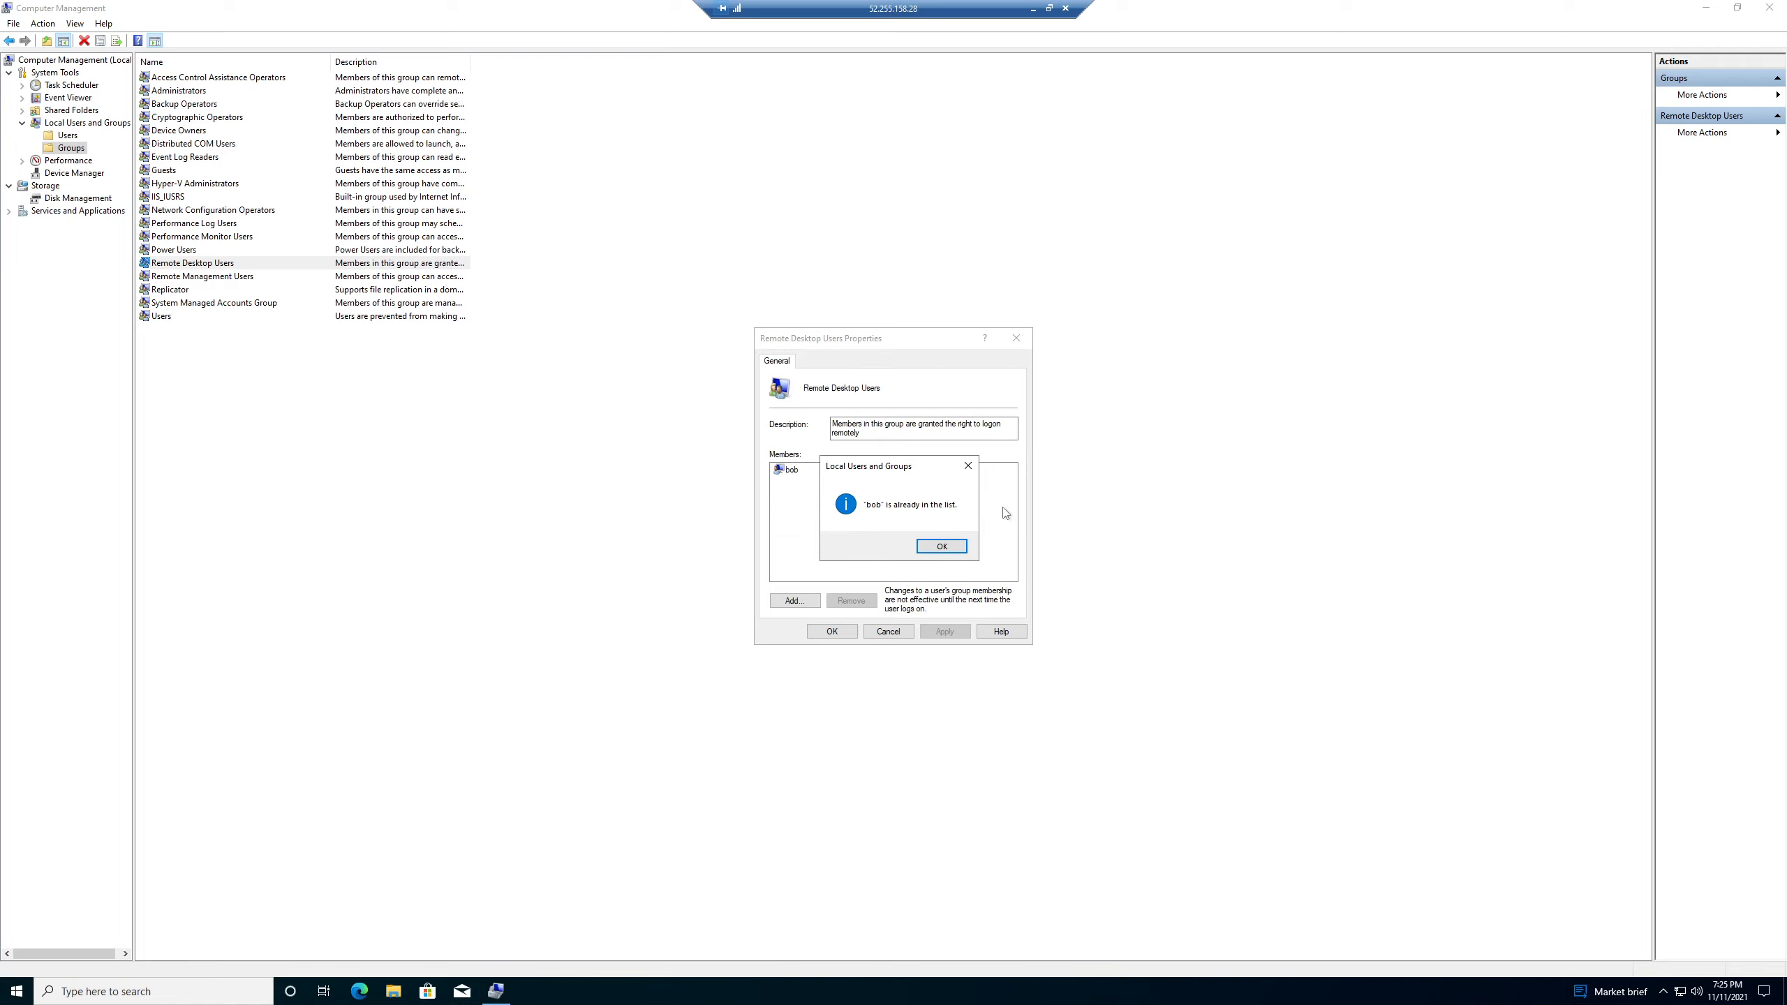
pyautogui.click(946, 545)
pyautogui.click(792, 471)
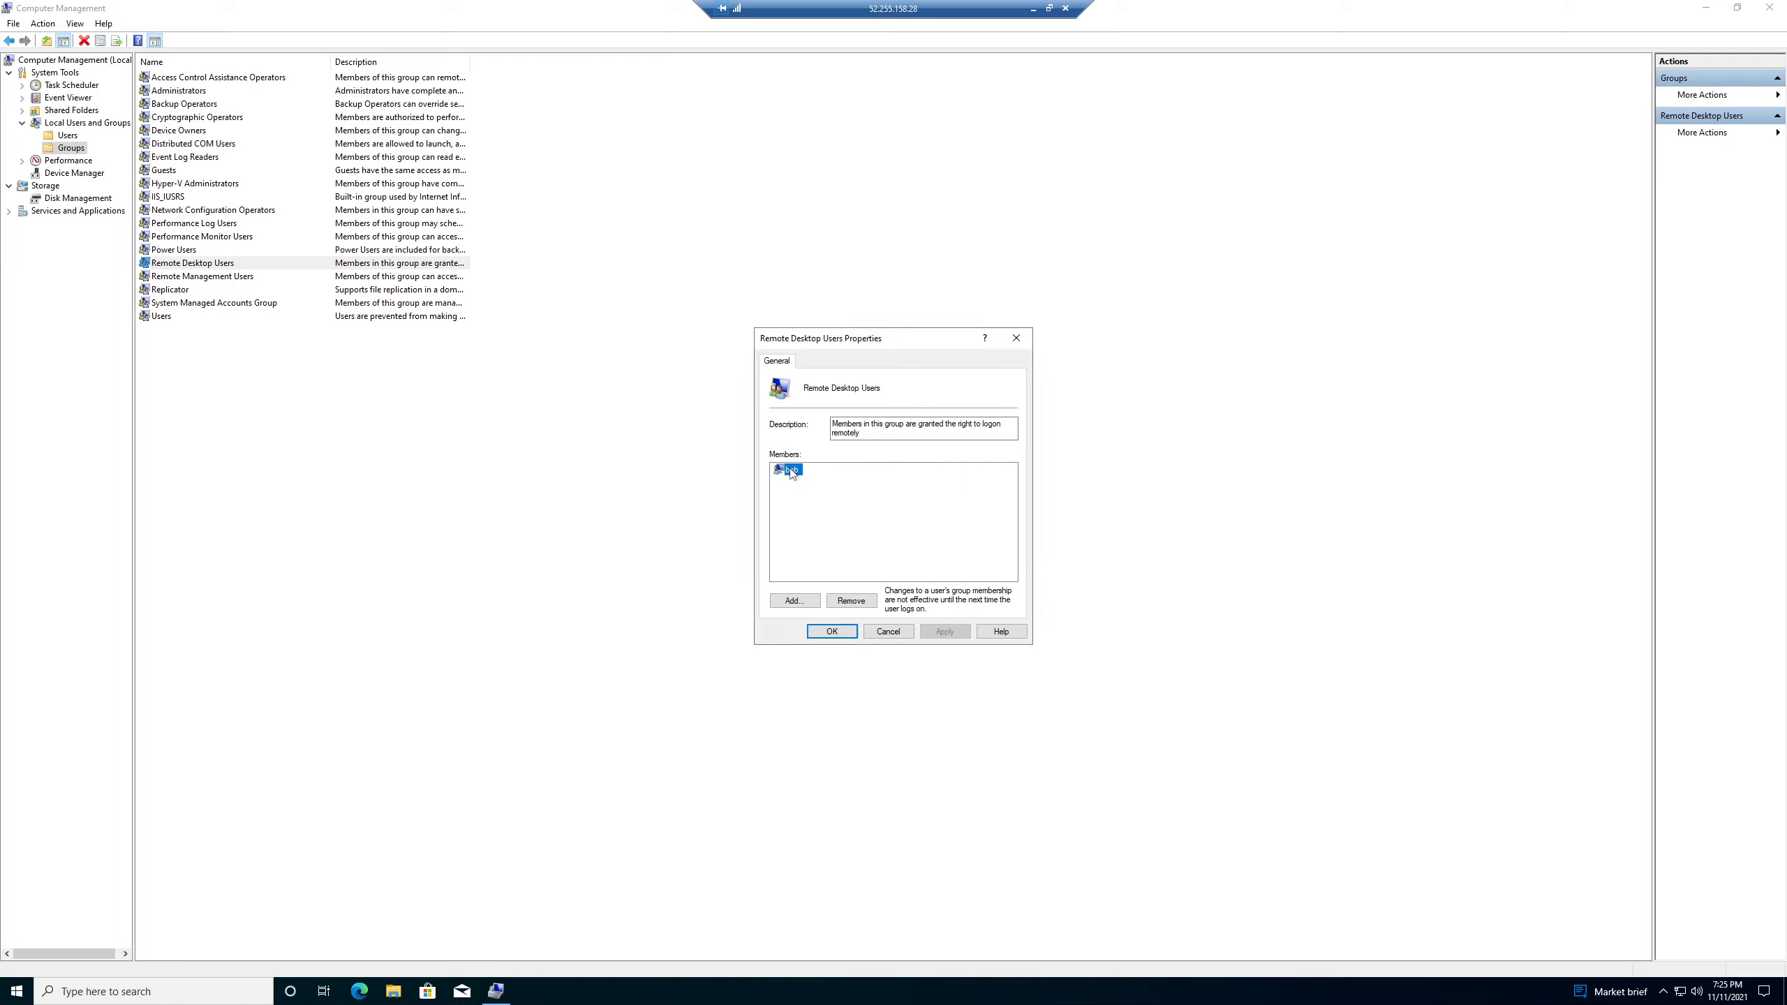
pyautogui.click(888, 631)
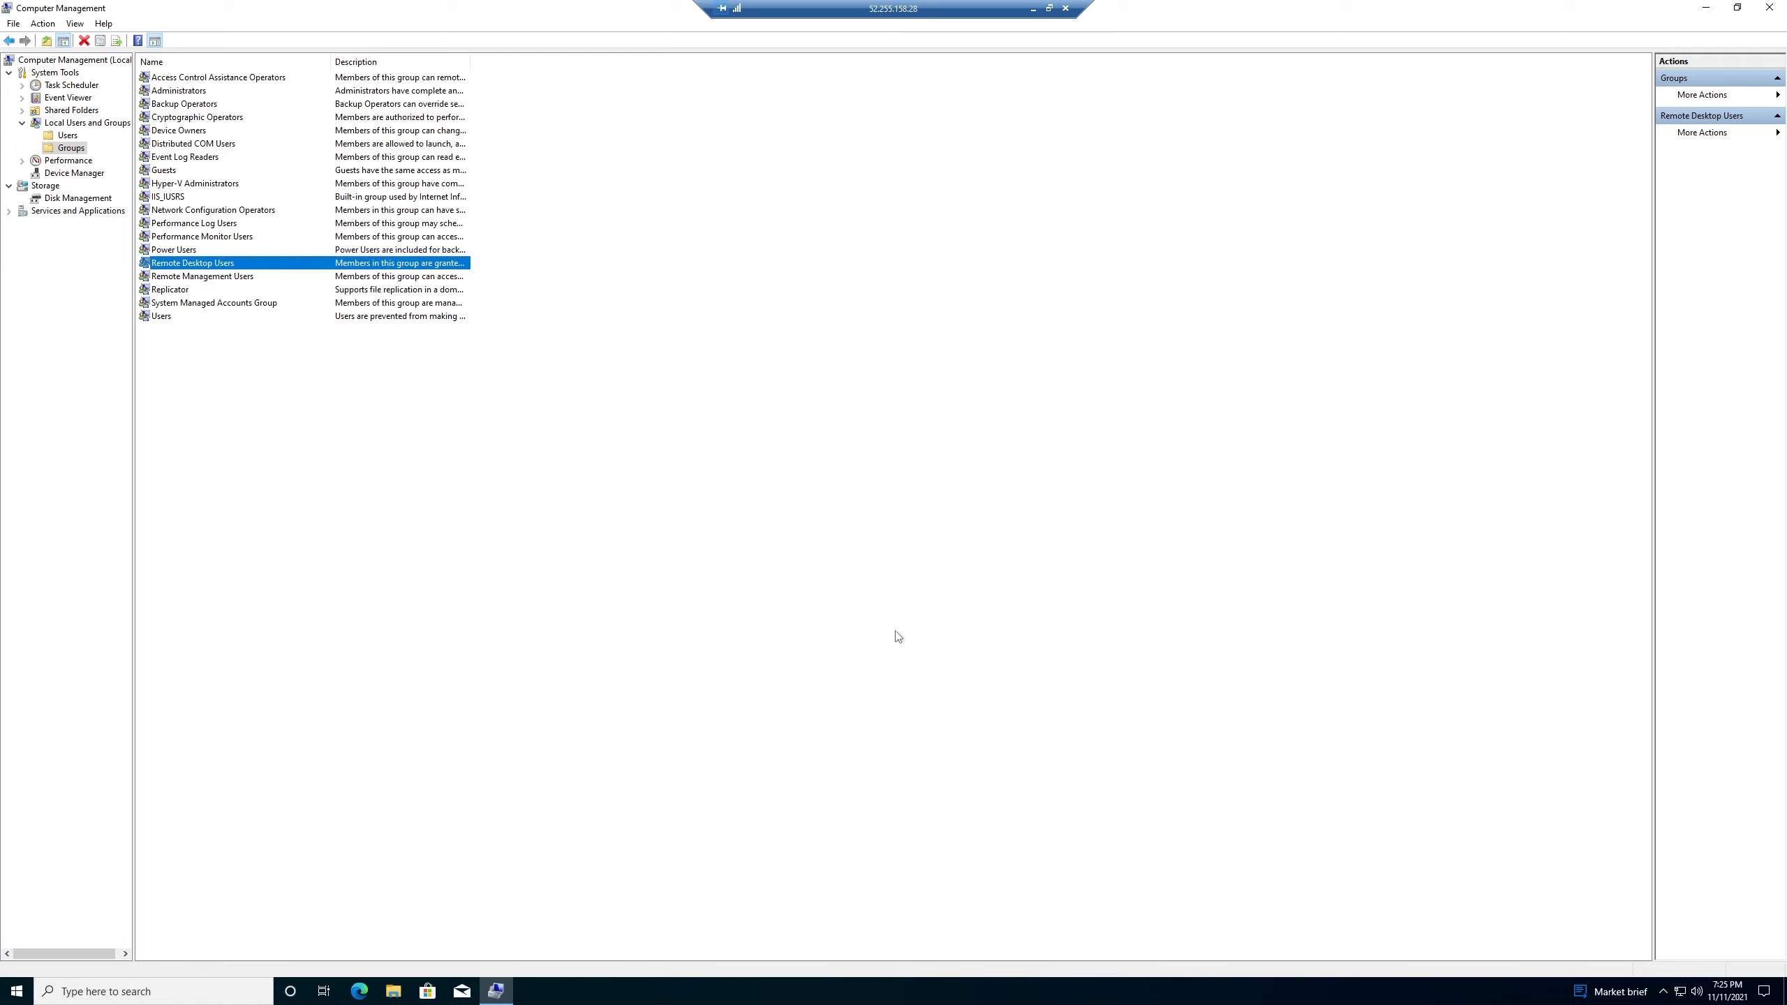
# - Disconnect the current remote session and open the demoVM2 RDP file
pyautogui.moveTo(218, 7); pyautogui.dragTo(718, 200)
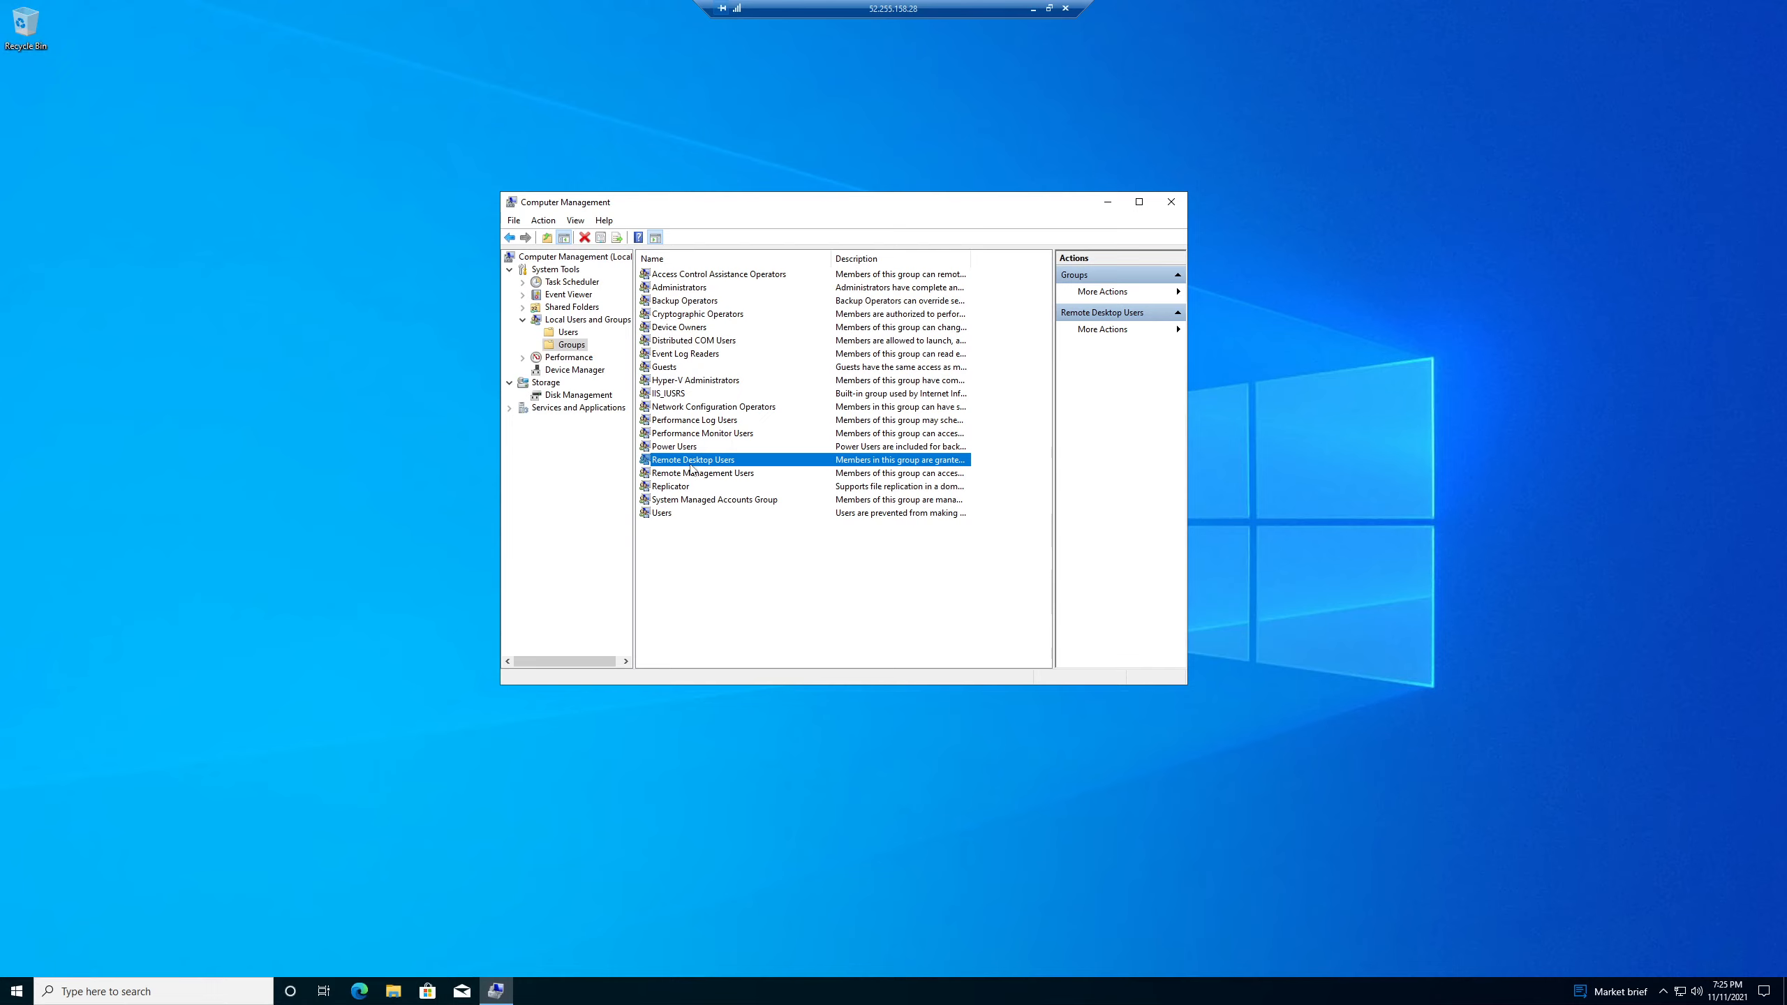
pyautogui.click(1066, 8)
pyautogui.click(938, 526)
pyautogui.doubleClick(1142, 398)
# - Sign in to demoVM2 as the local user using the .\ prefix and its password
pyautogui.click(968, 561)
pyautogui.click(781, 546)
pyautogui.click(850, 616)
pyautogui.write('.\\')
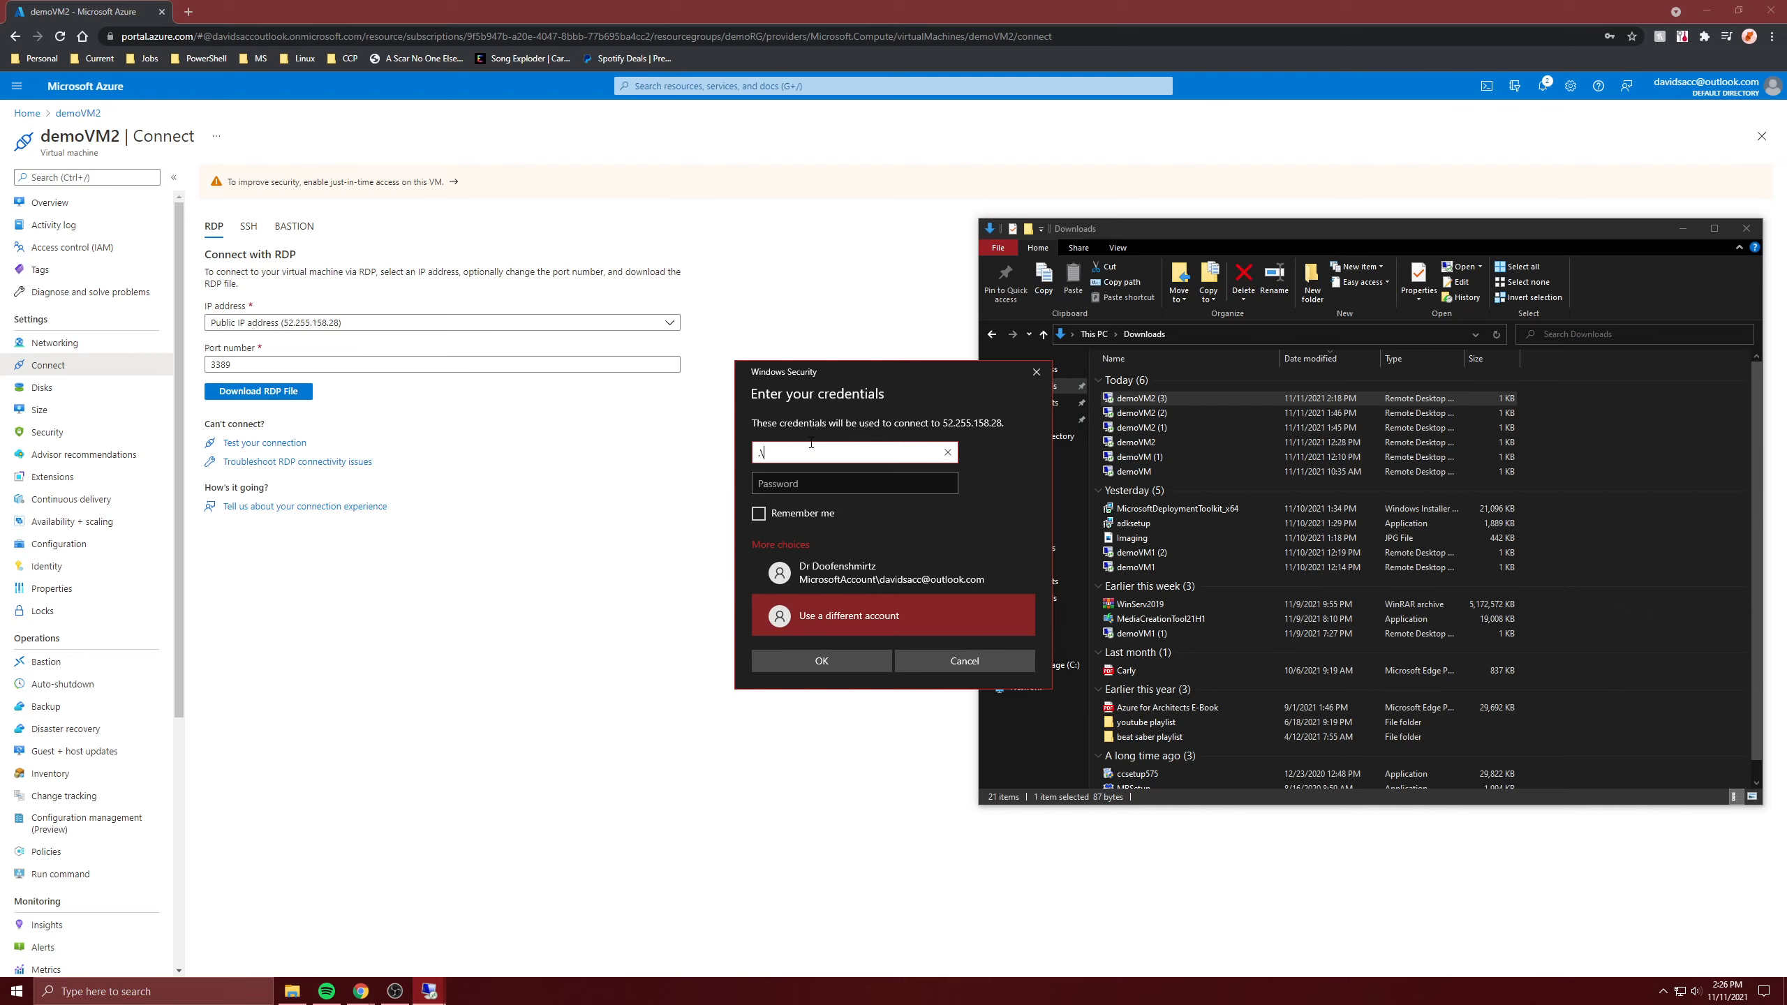
pyautogui.write('bob')
pyautogui.press('Tab')
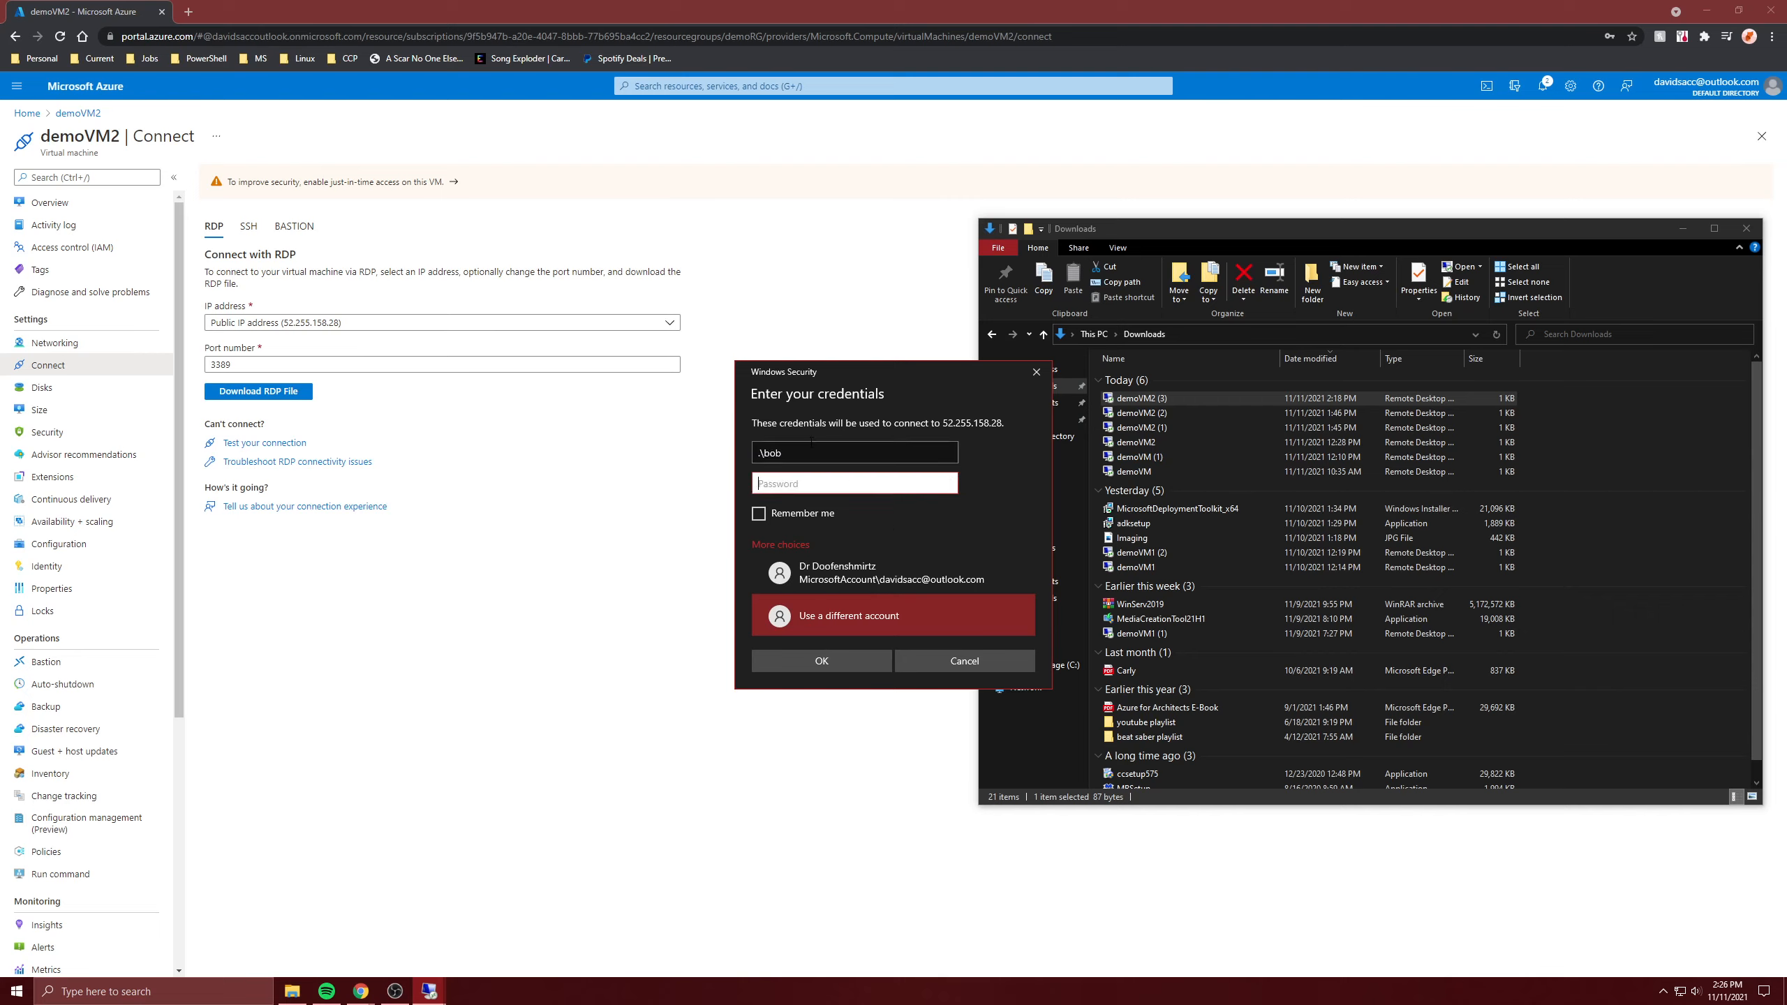
pyautogui.write('****')
pyautogui.click(814, 653)
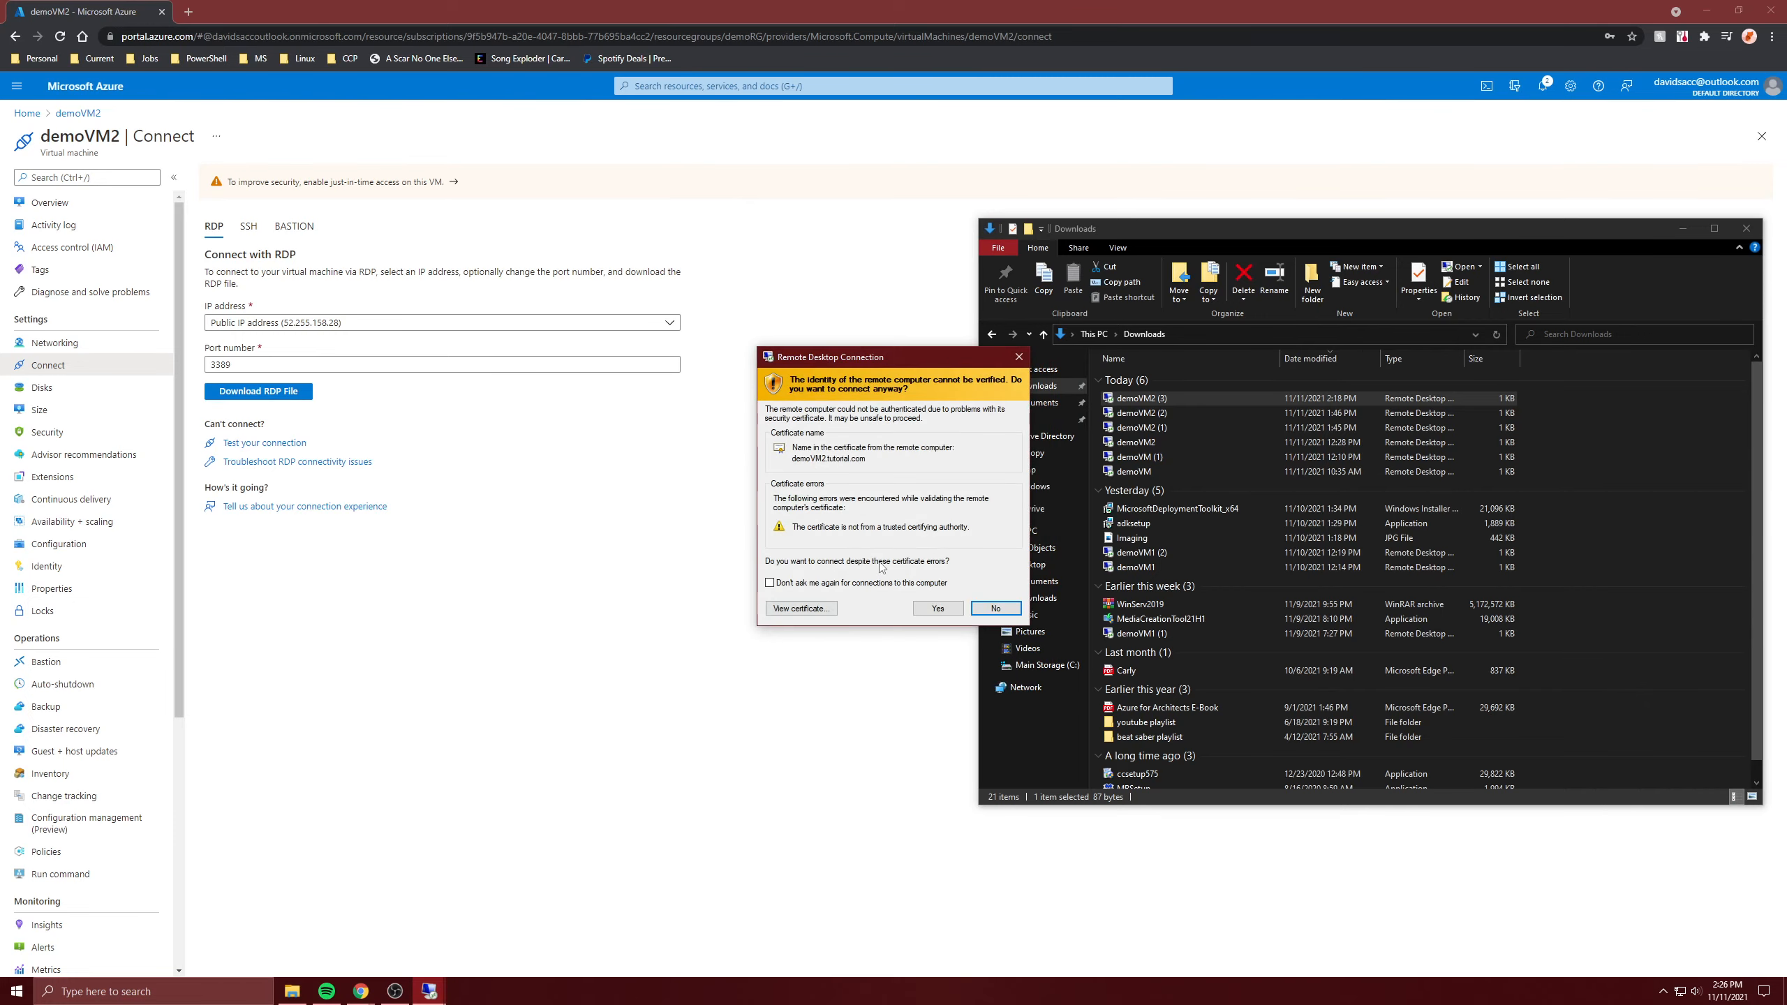
# - Accept the certificate, open Manage your account via a Start search for 'acc', and maximize Settings
pyautogui.click(936, 611)
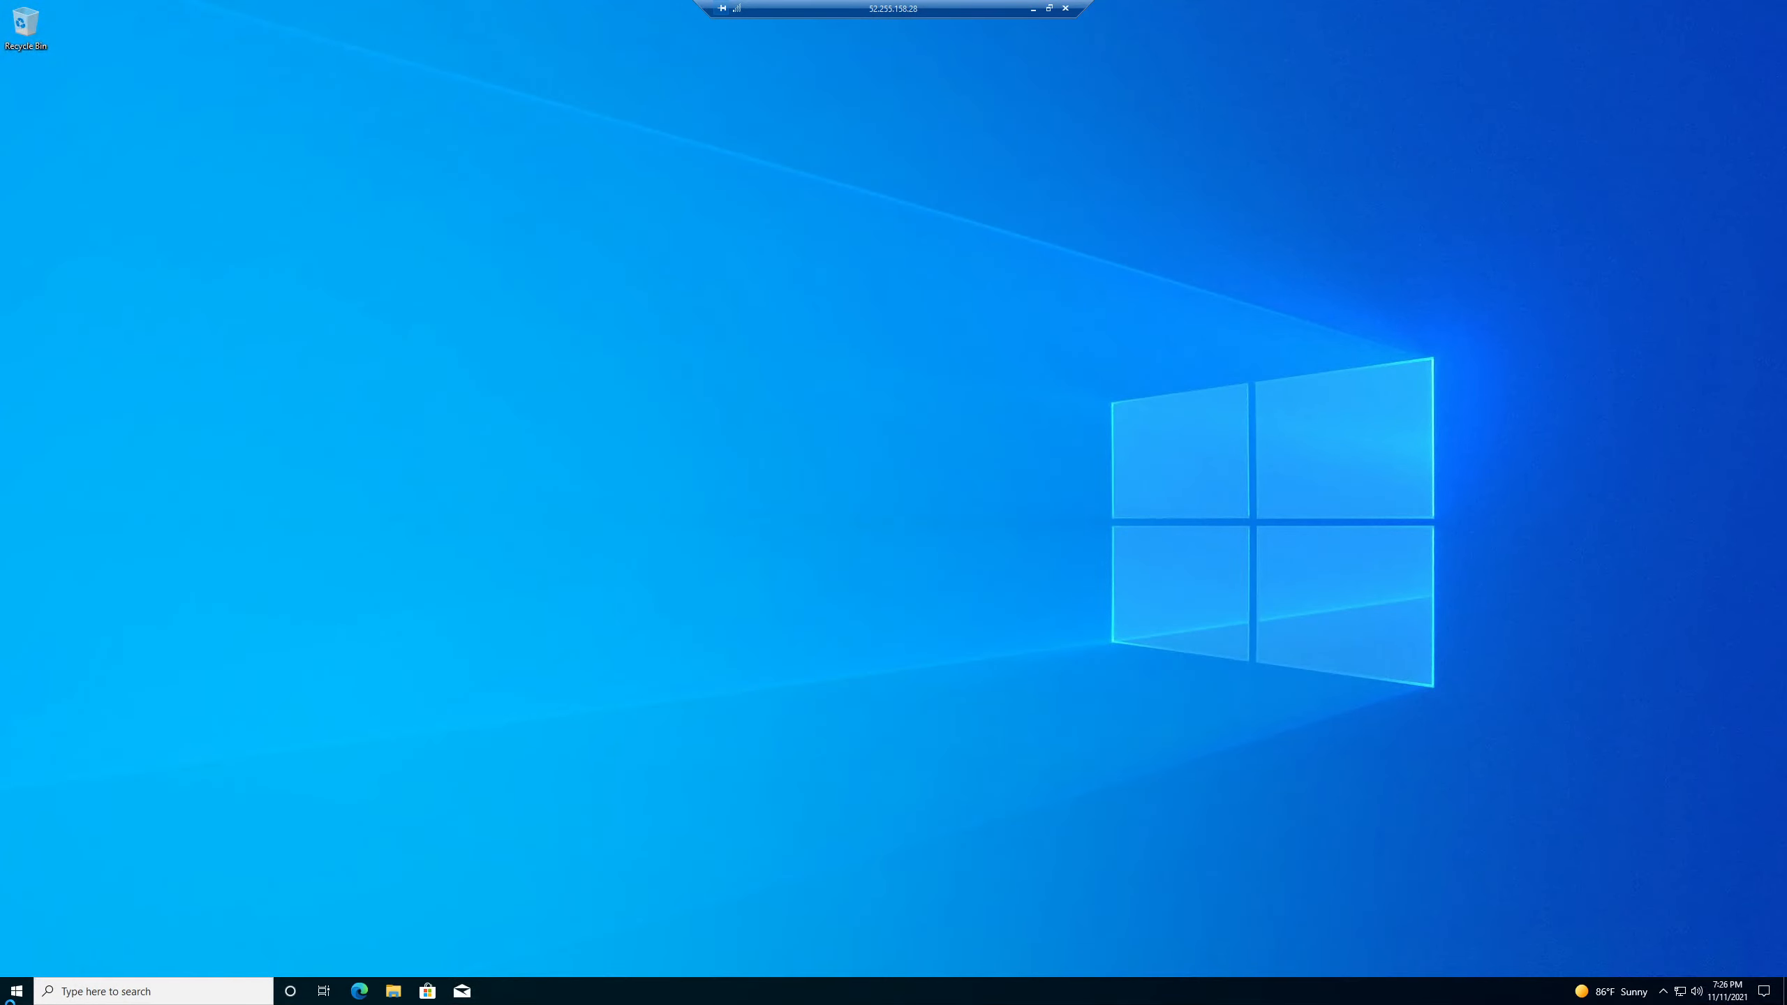
pyautogui.click(16, 992)
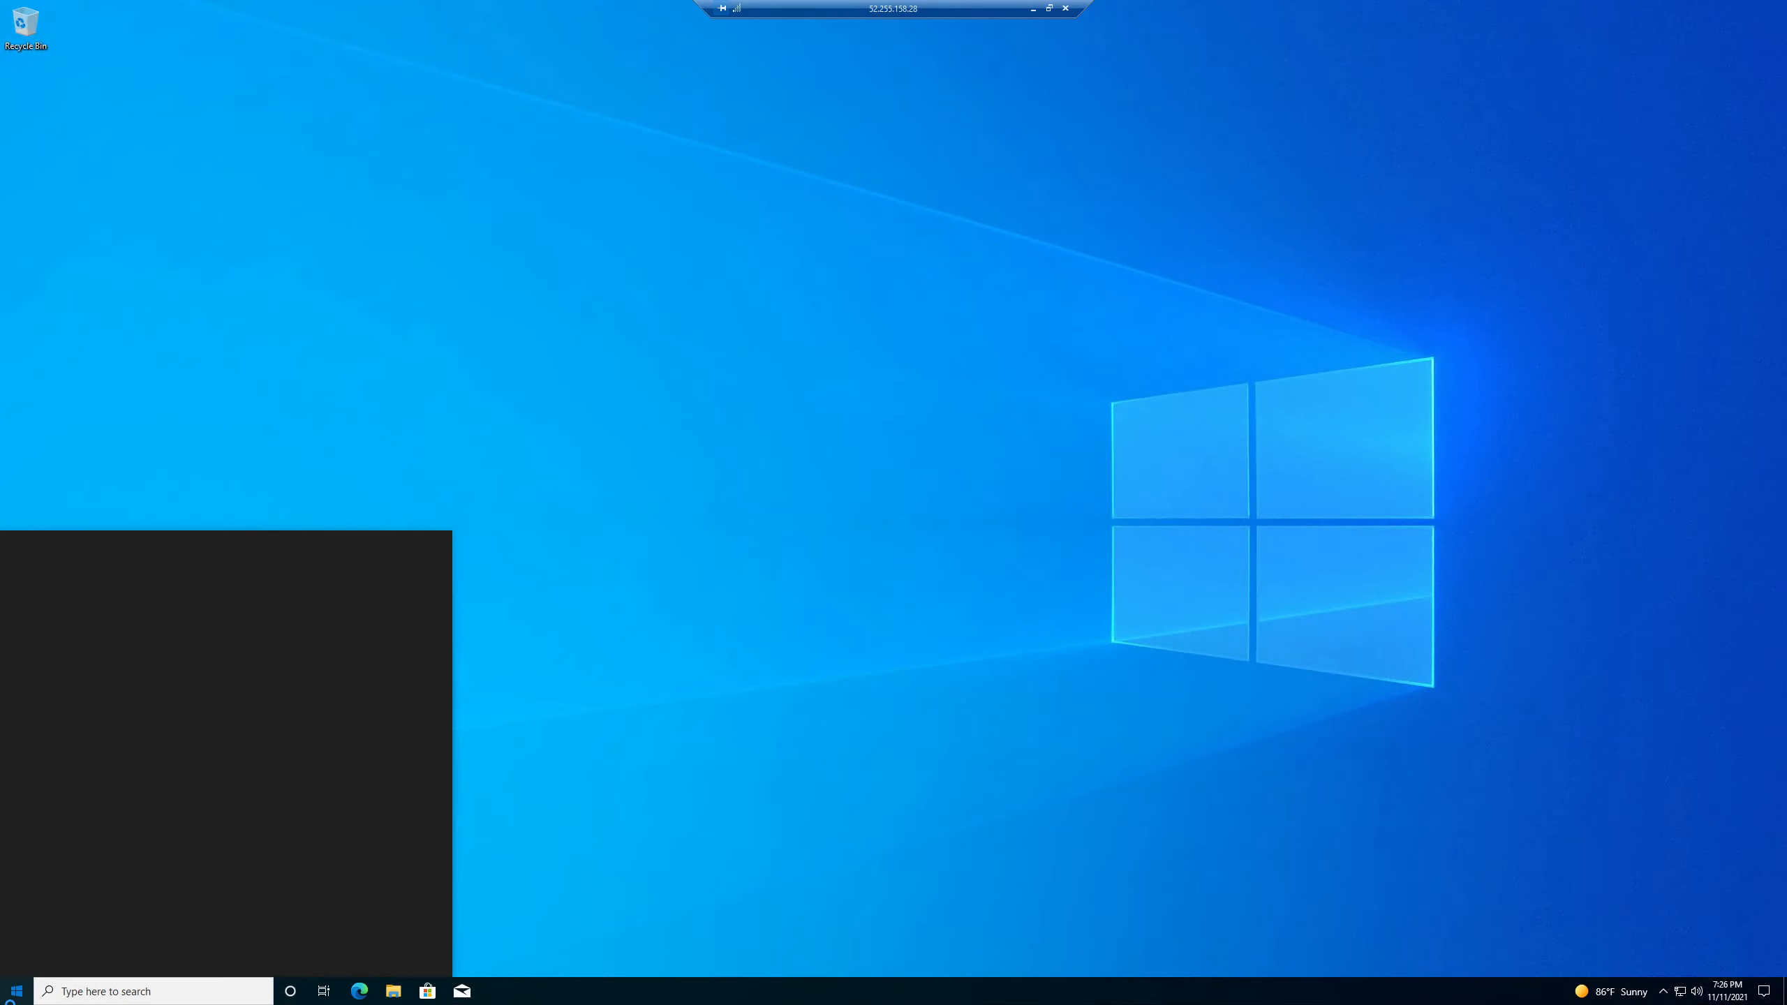
pyautogui.write('acc')
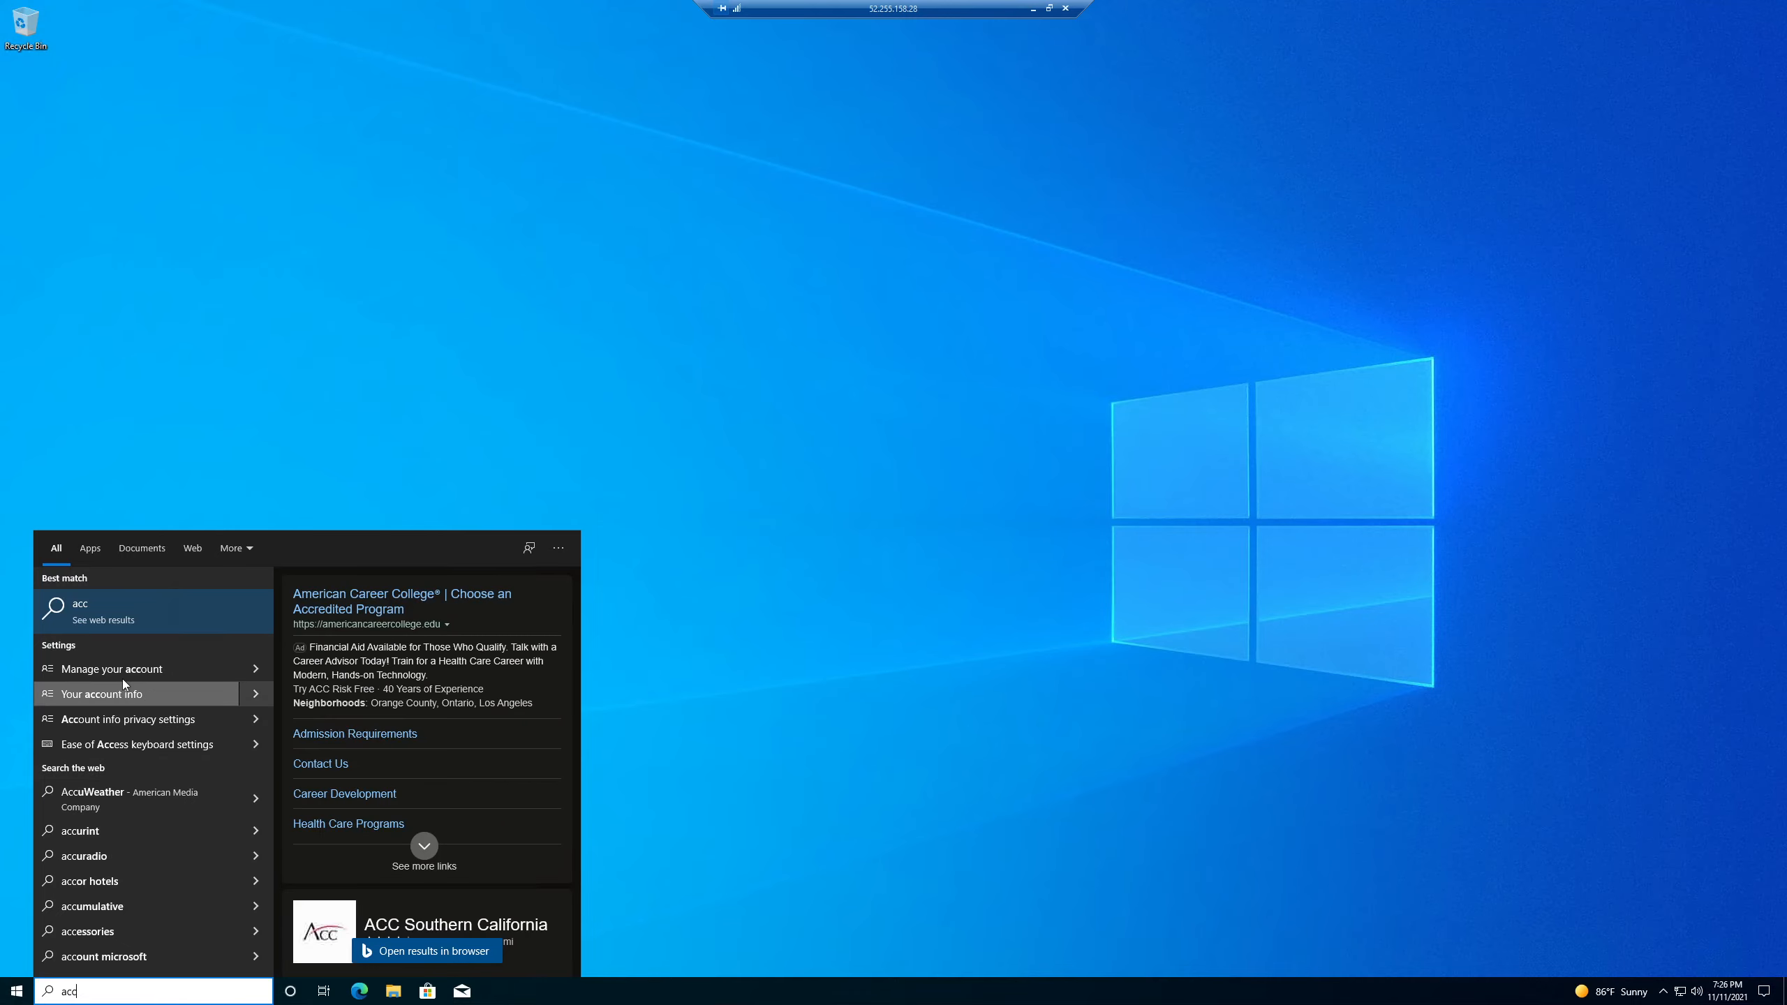
pyautogui.click(122, 679)
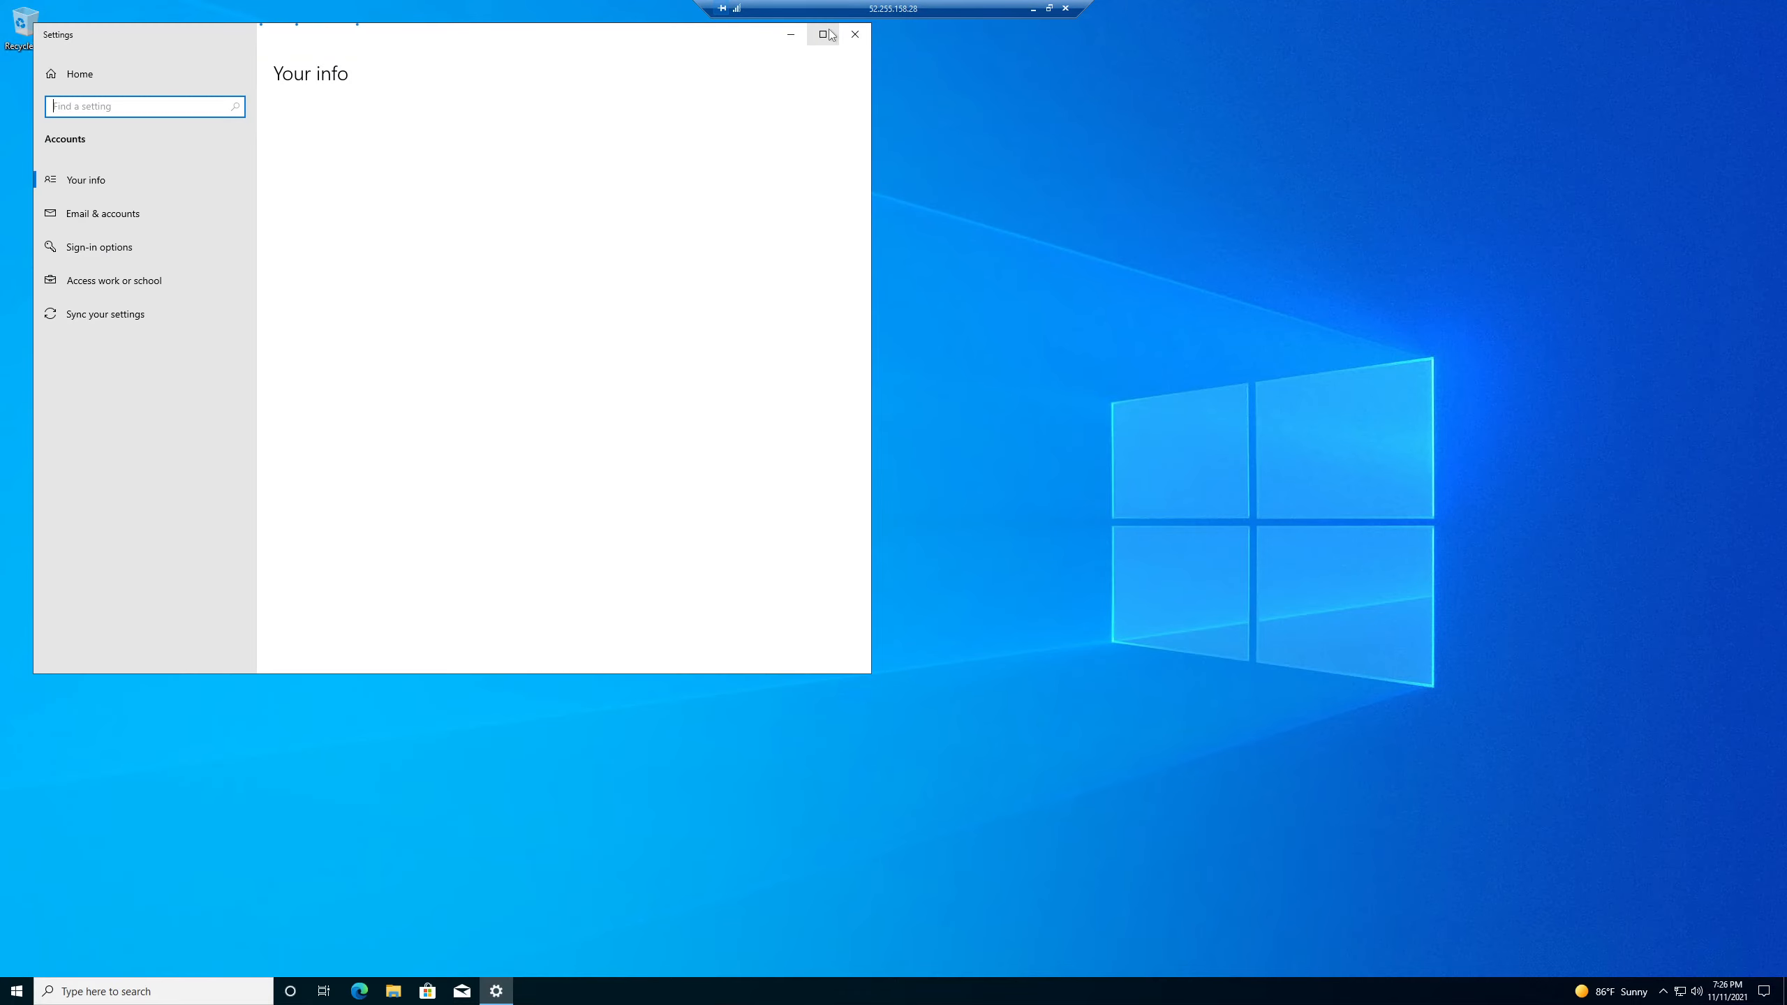
pyautogui.click(822, 33)
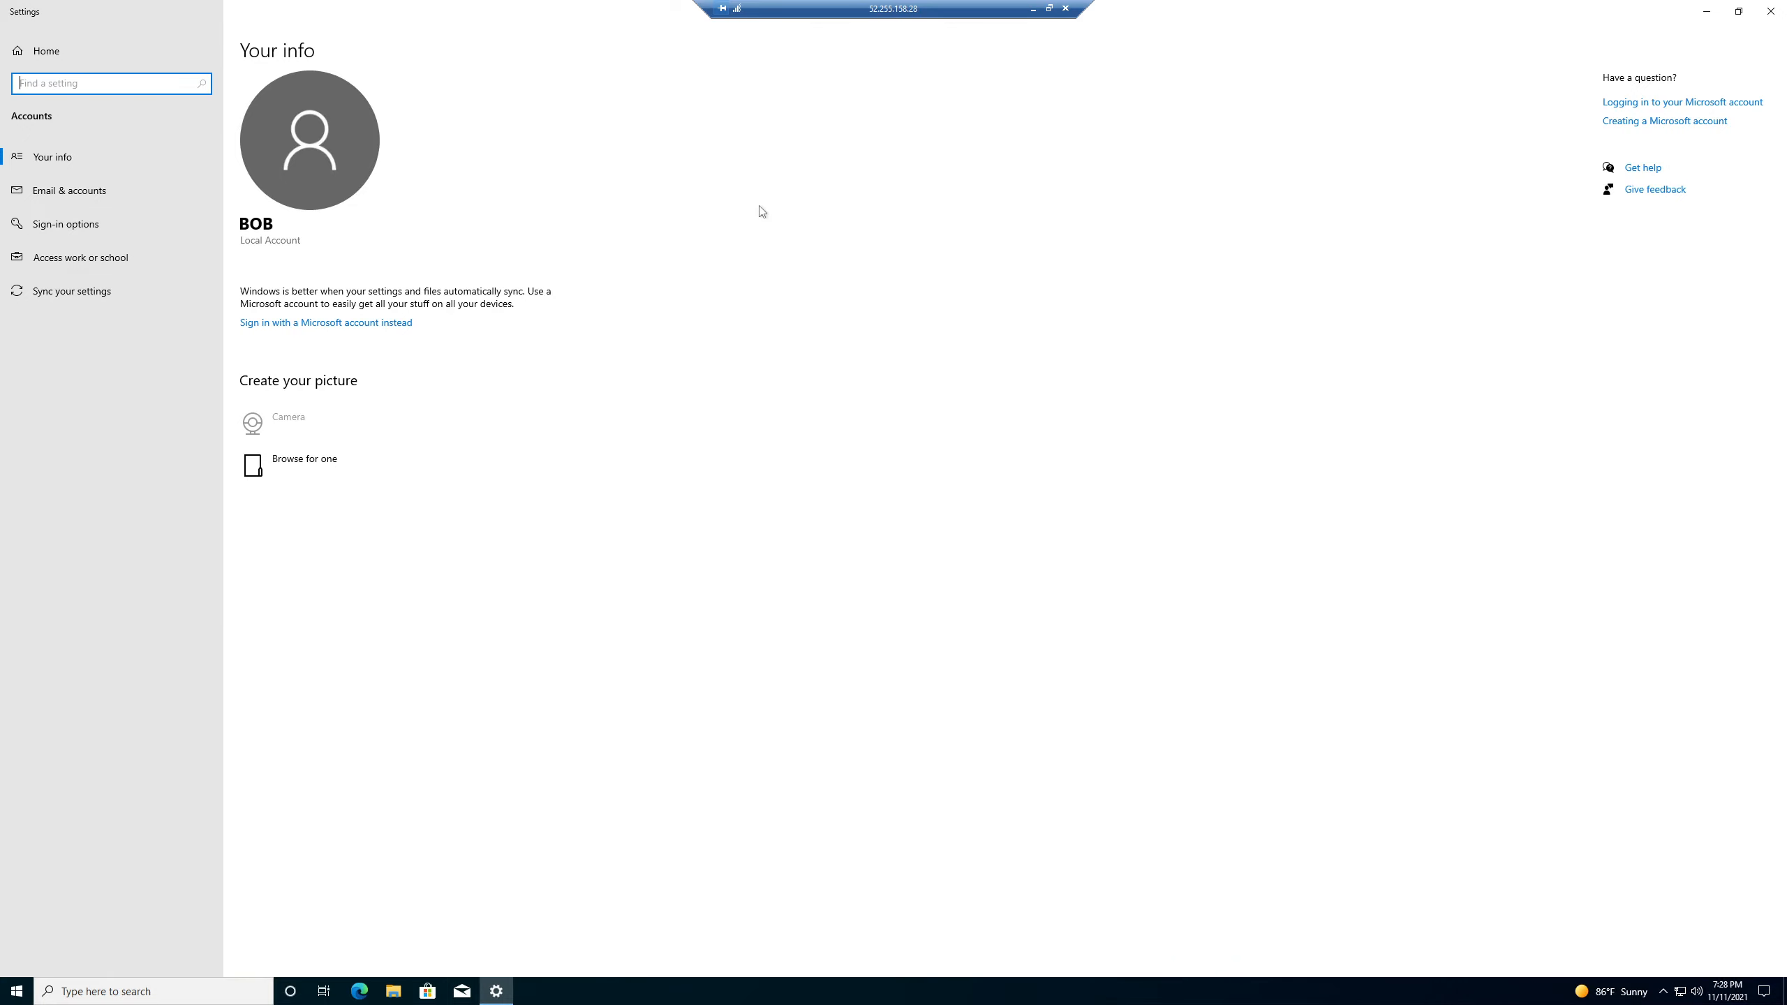
# - Minimize the VM session and switch to the domain controller's remote session
pyautogui.click(1034, 10)
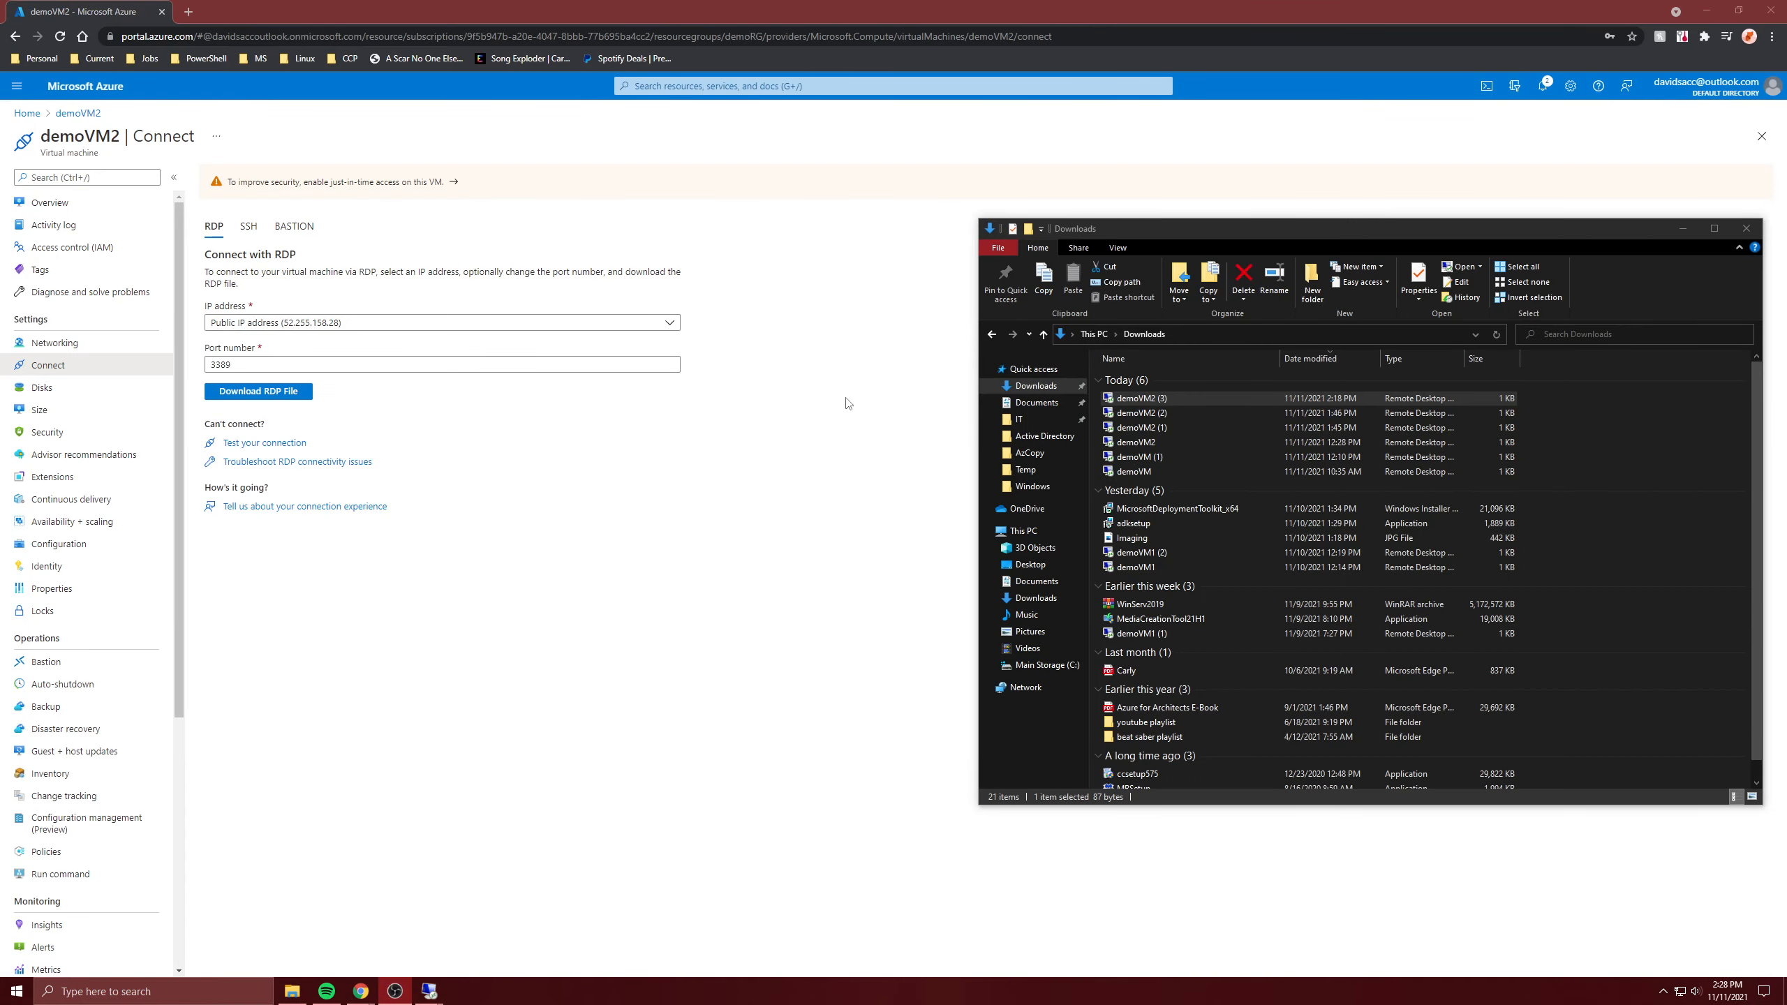
pyautogui.click(828, 583)
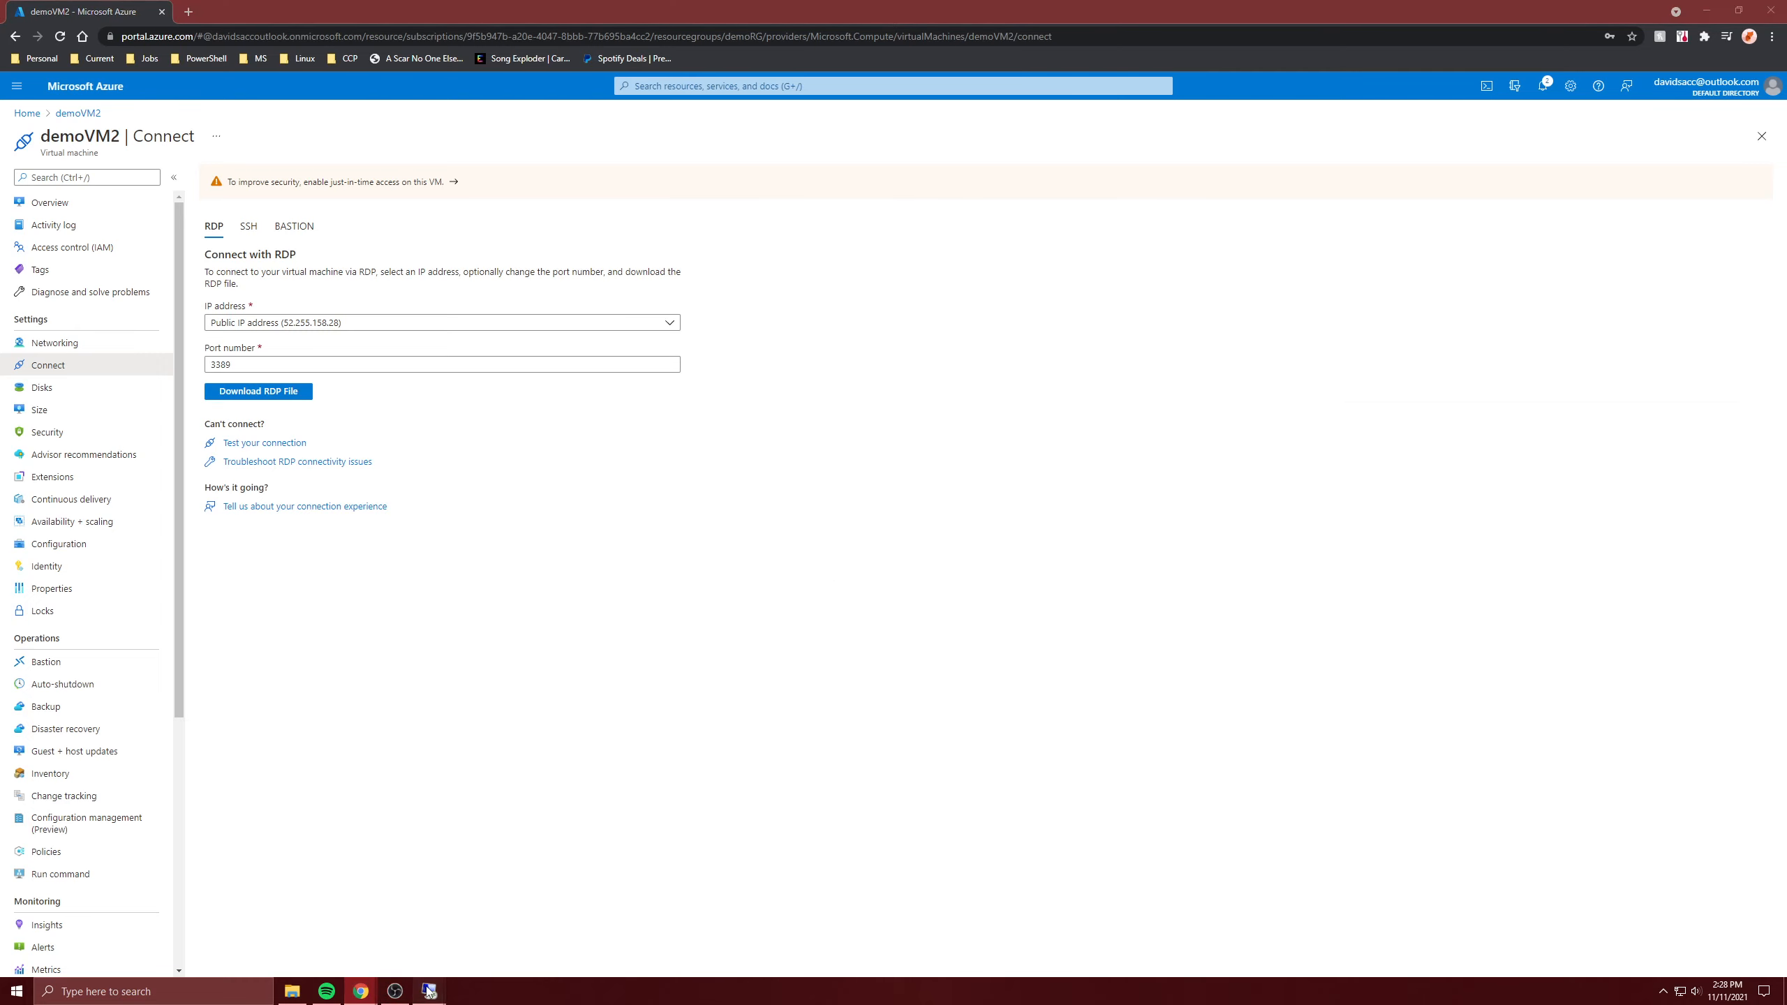
pyautogui.moveTo(429, 992)
pyautogui.click(409, 932)
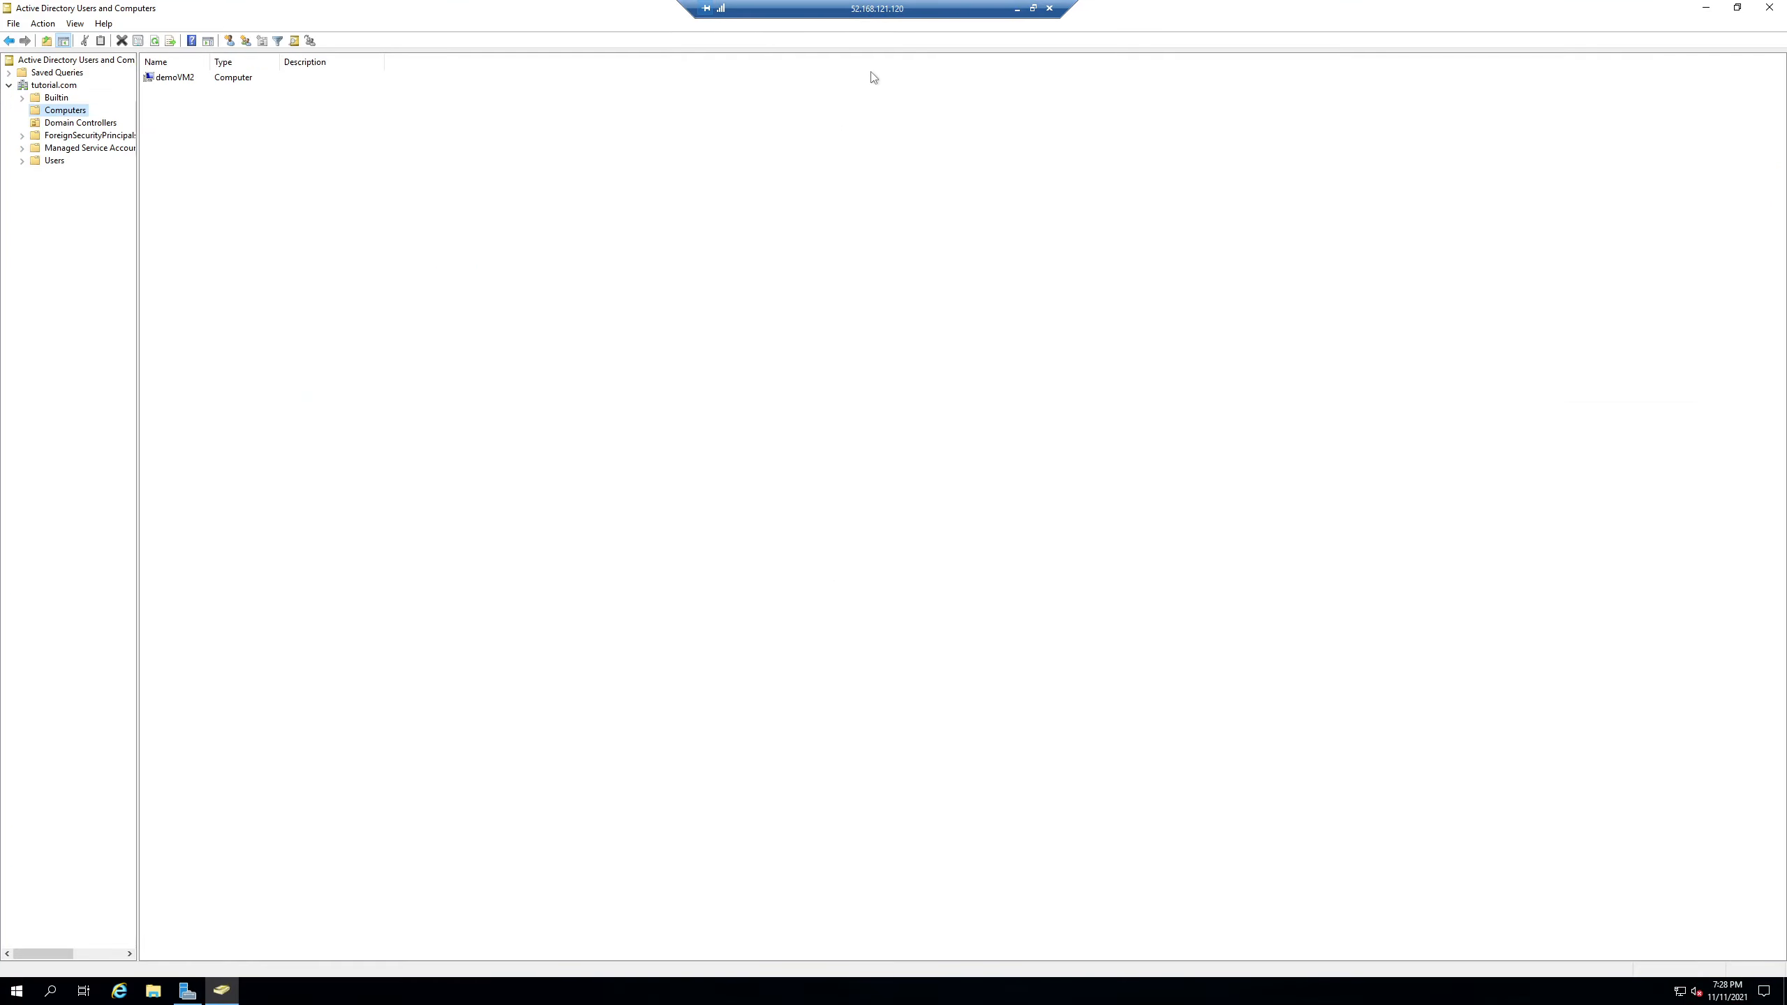
pyautogui.moveTo(1107, 10); pyautogui.dragTo(706, 266)
# - Launch Active Directory Users and Computers from Server Manager's Tools menu, maximized
pyautogui.click(187, 991)
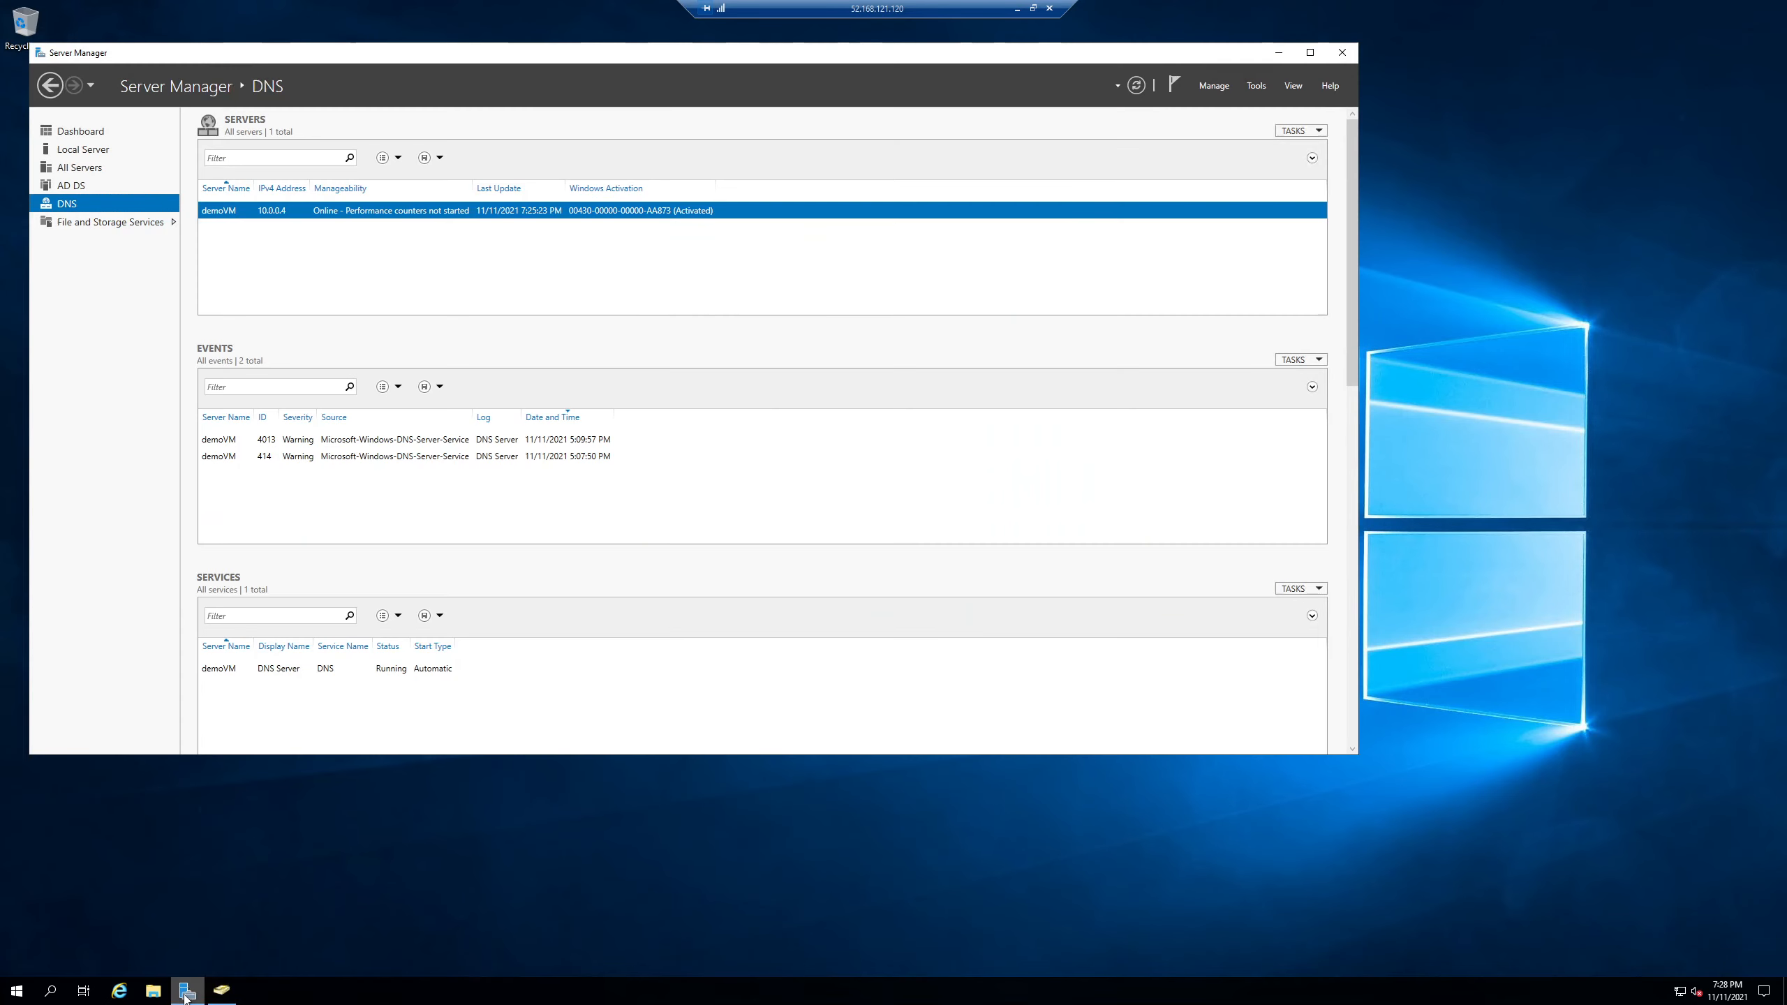
pyautogui.click(1257, 85)
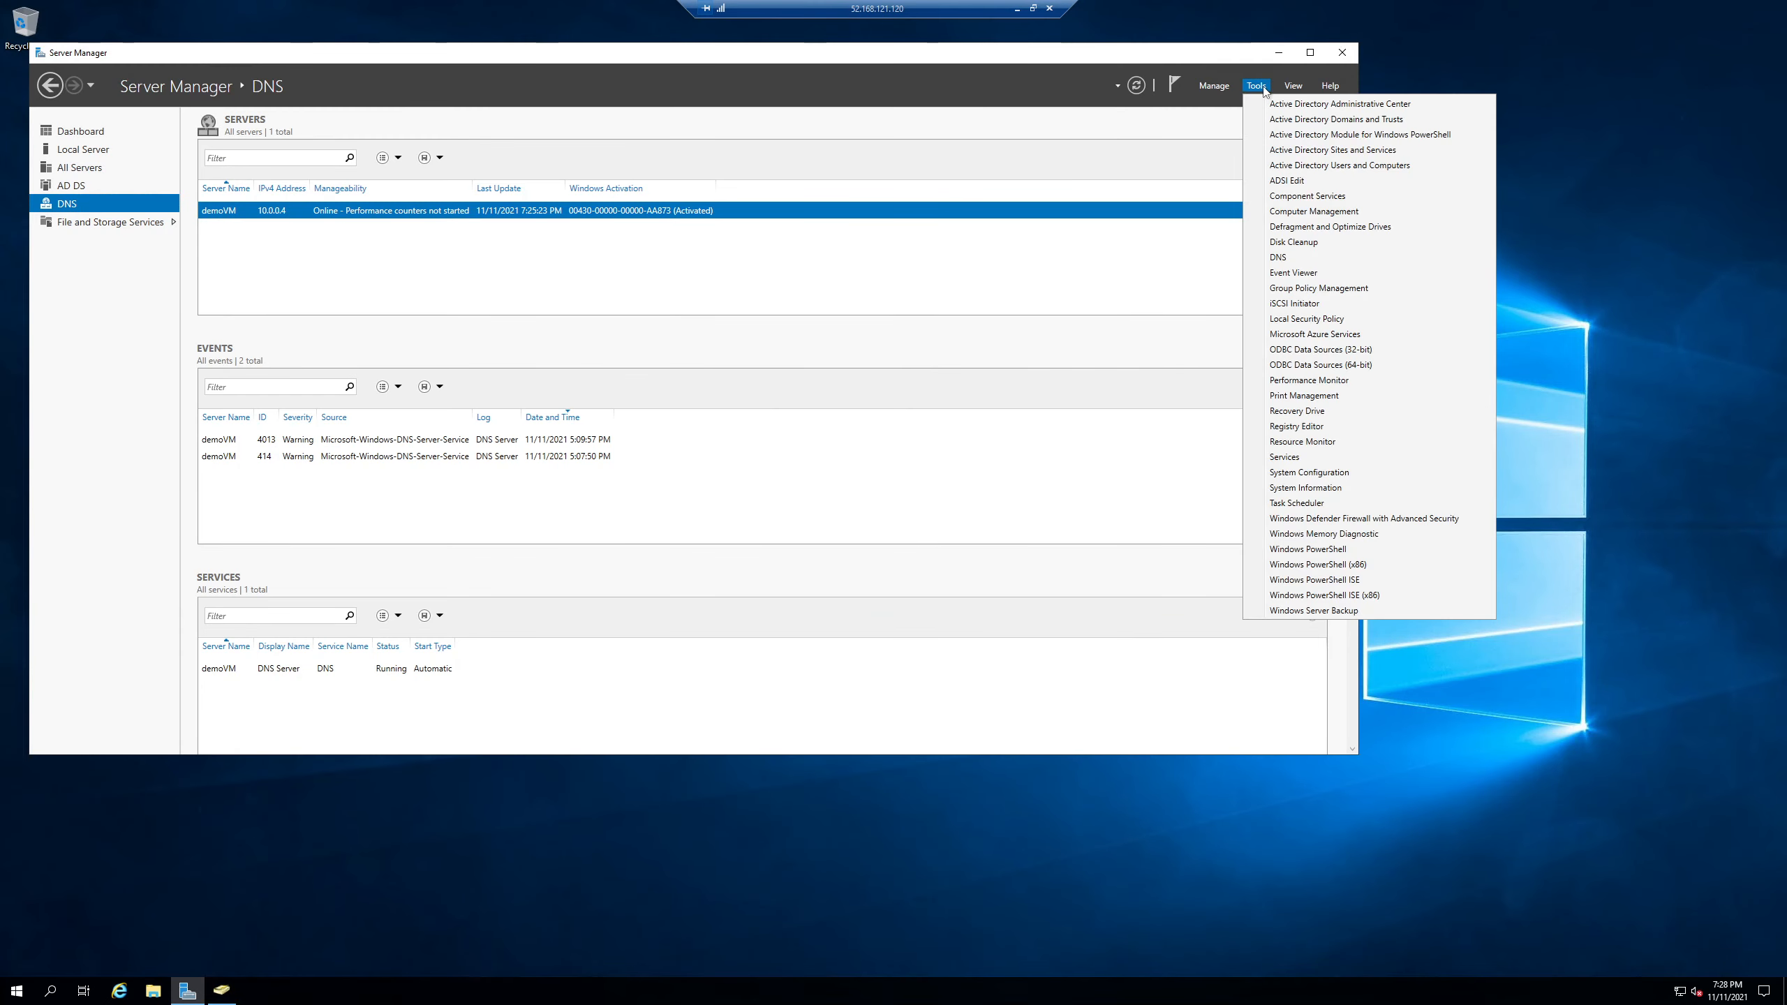
pyautogui.click(1307, 169)
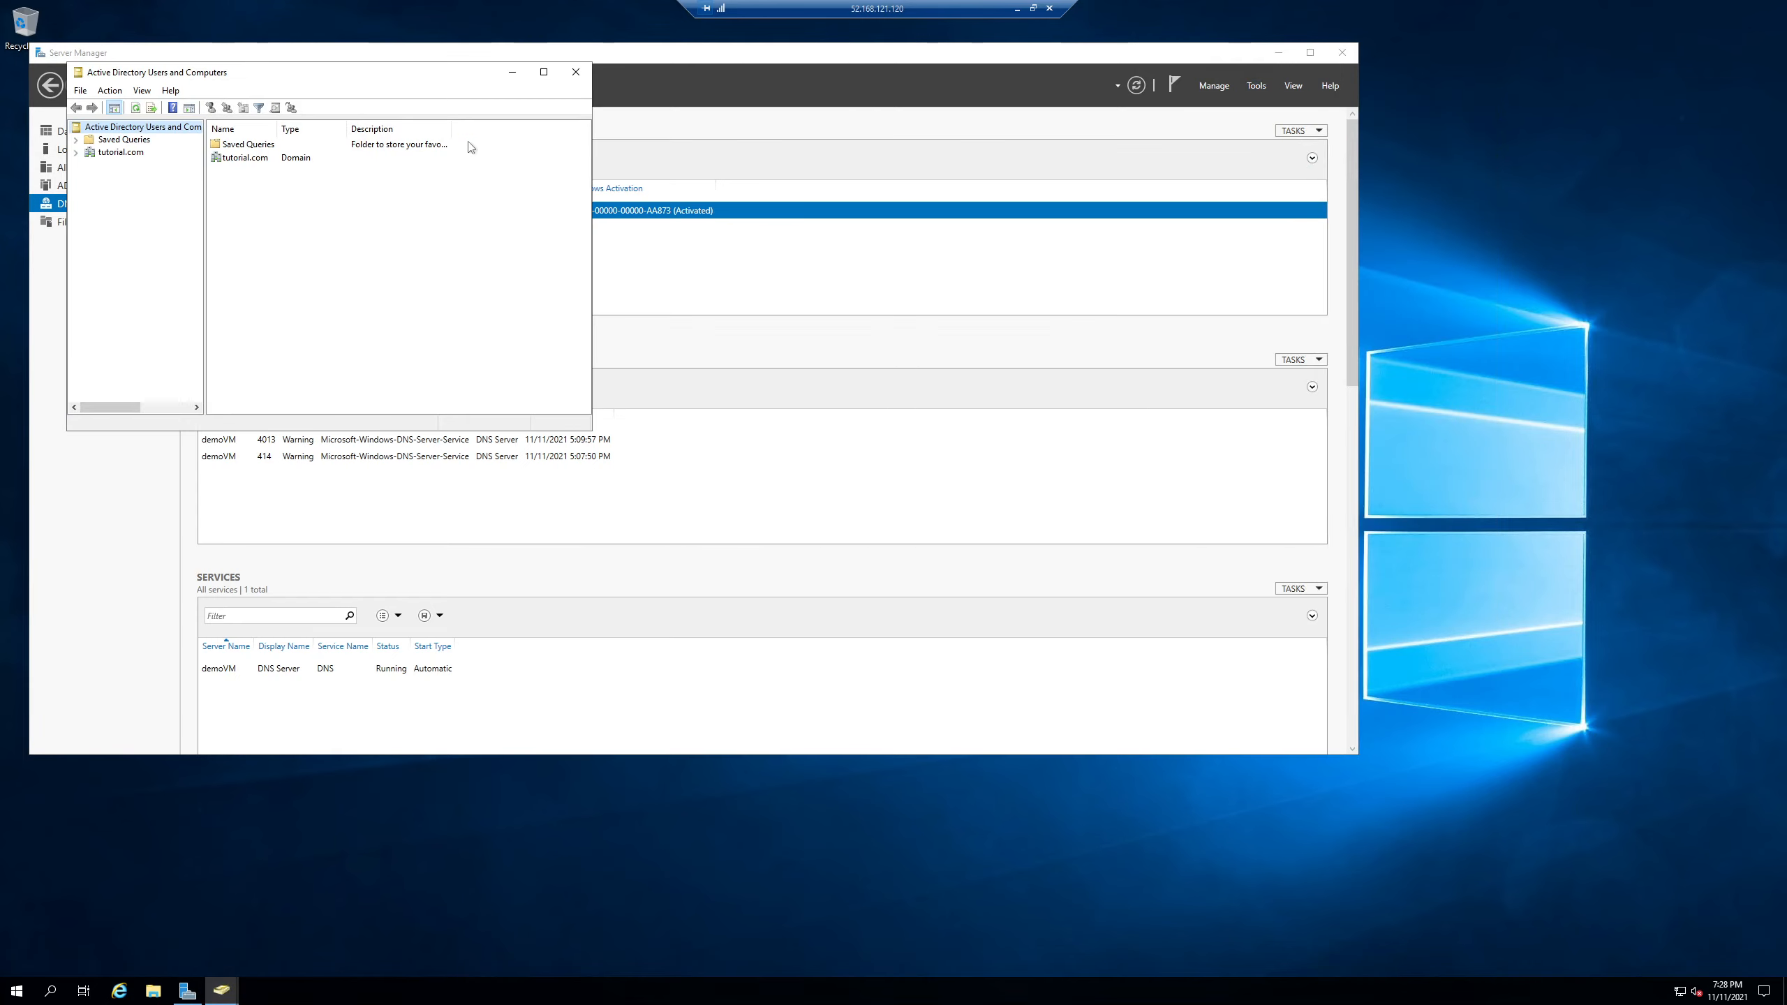
pyautogui.click(544, 72)
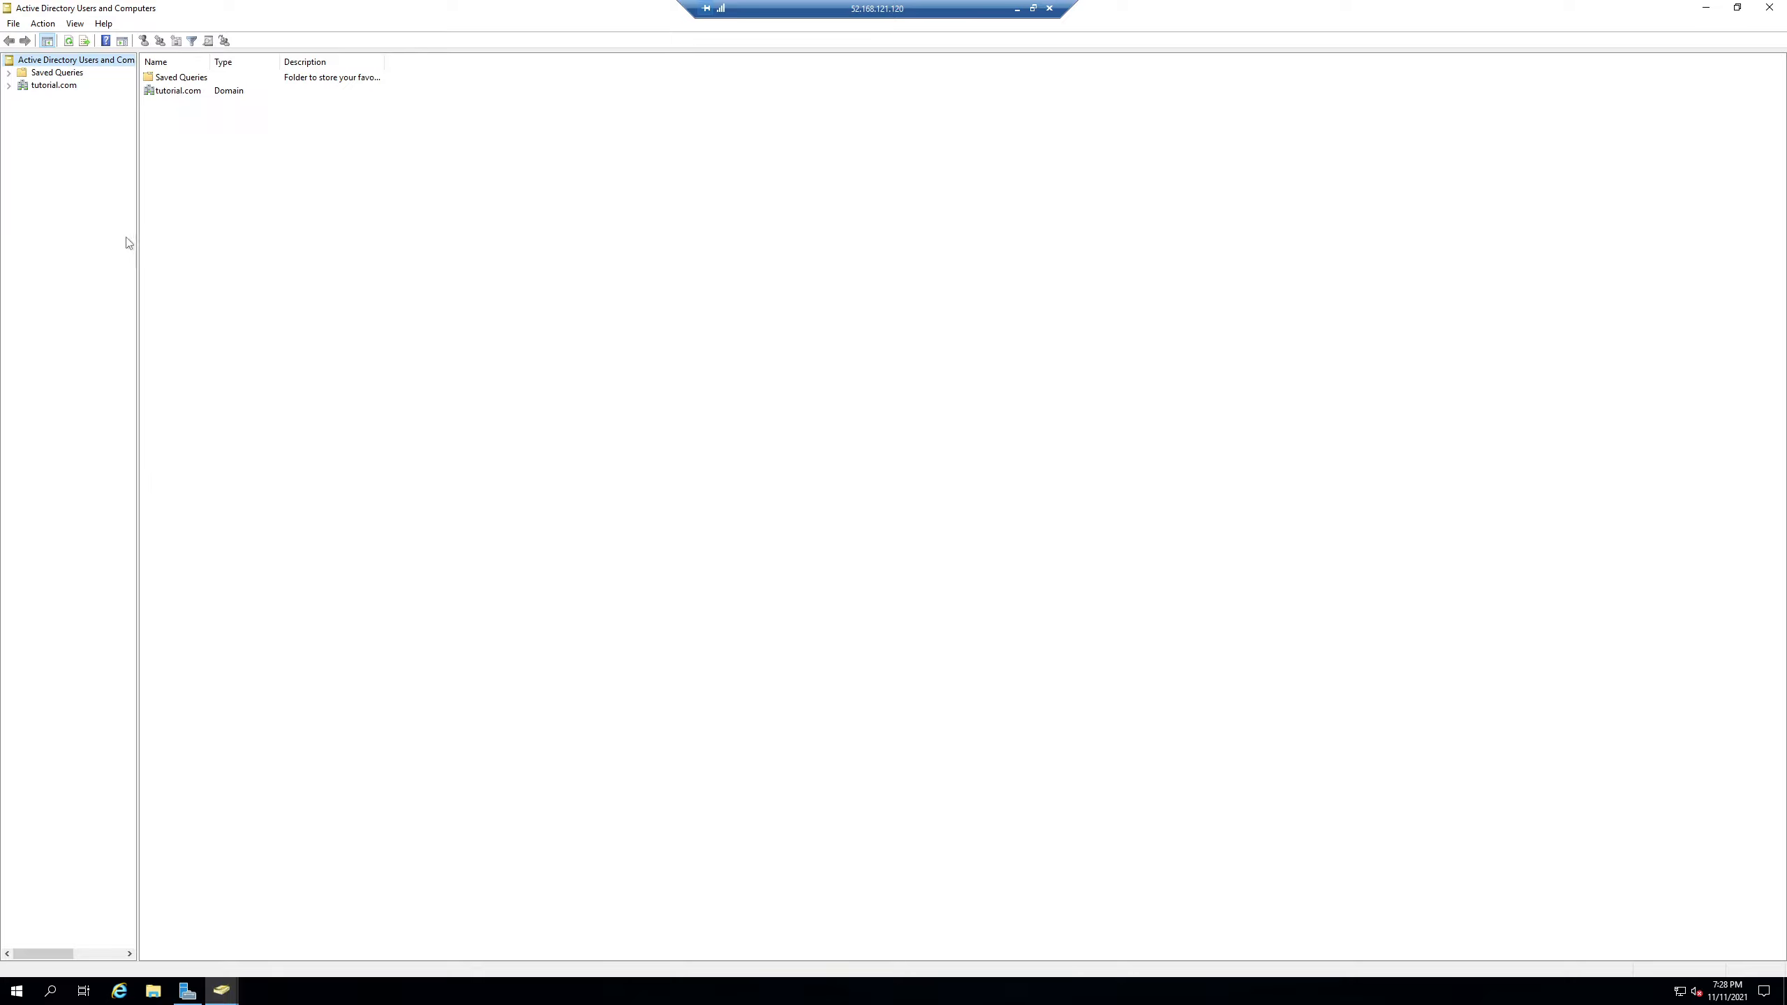
# - Expand tutorial.com and select demoVM2 in the Computers container
pyautogui.click(54, 85)
pyautogui.click(10, 85)
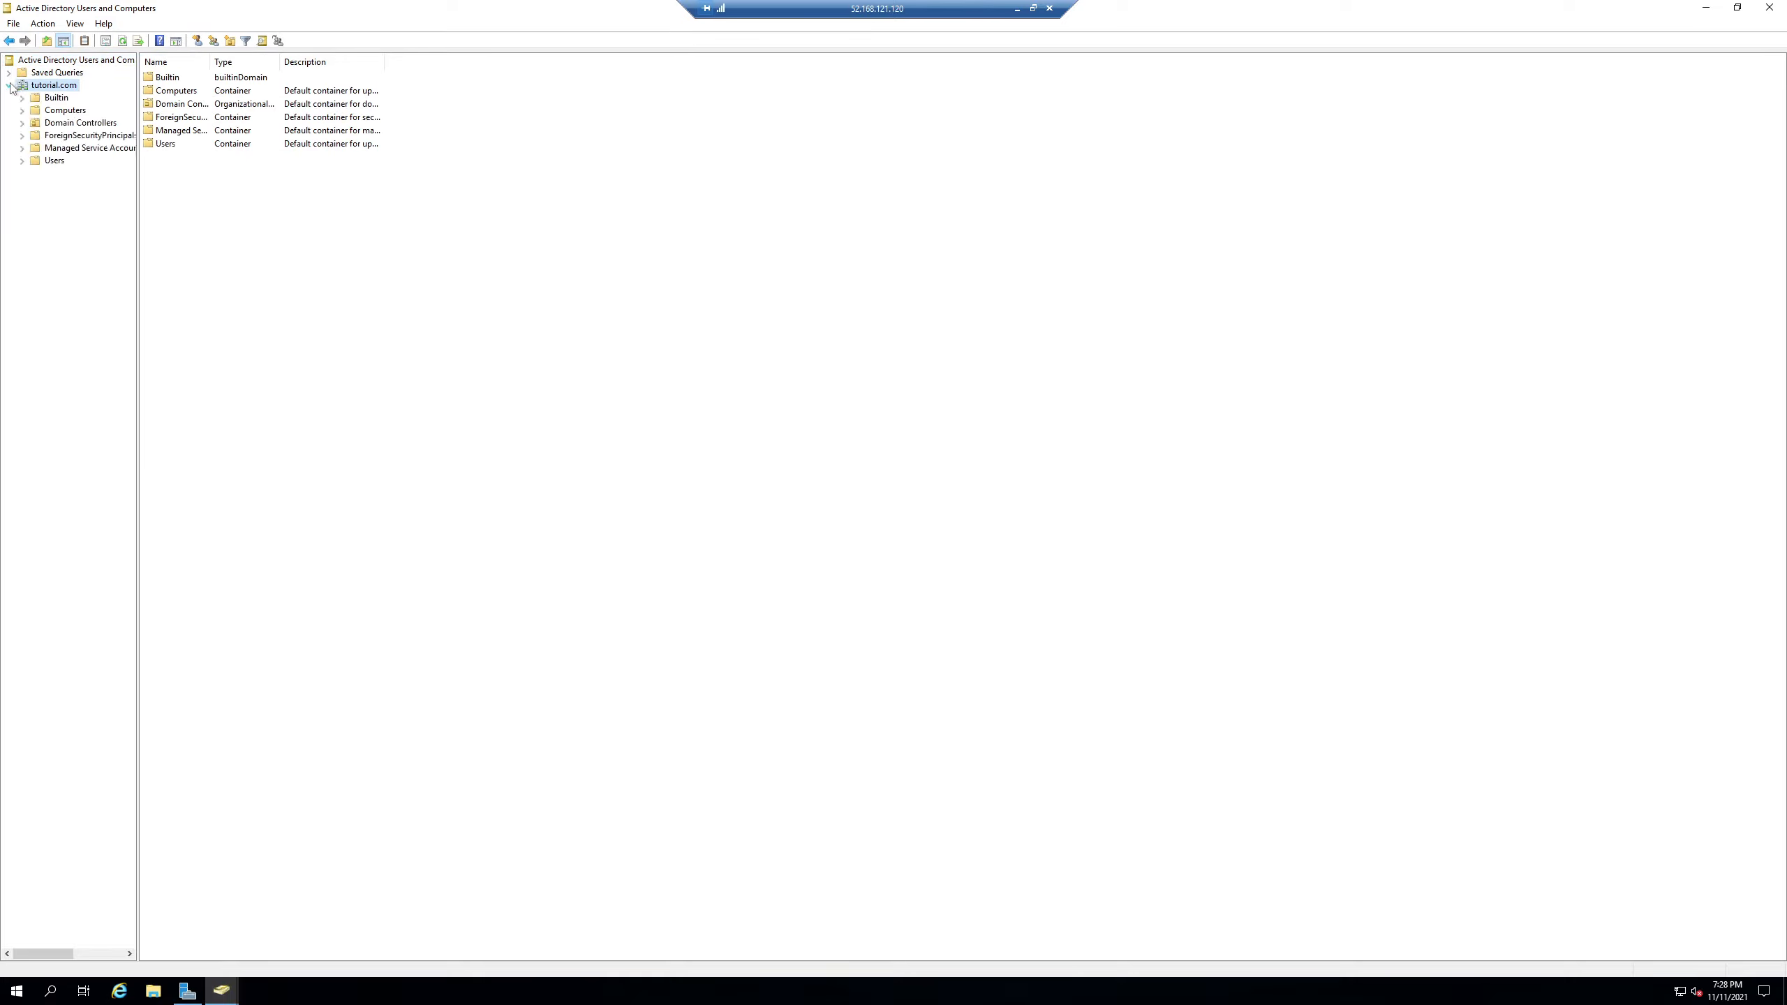
pyautogui.click(46, 122)
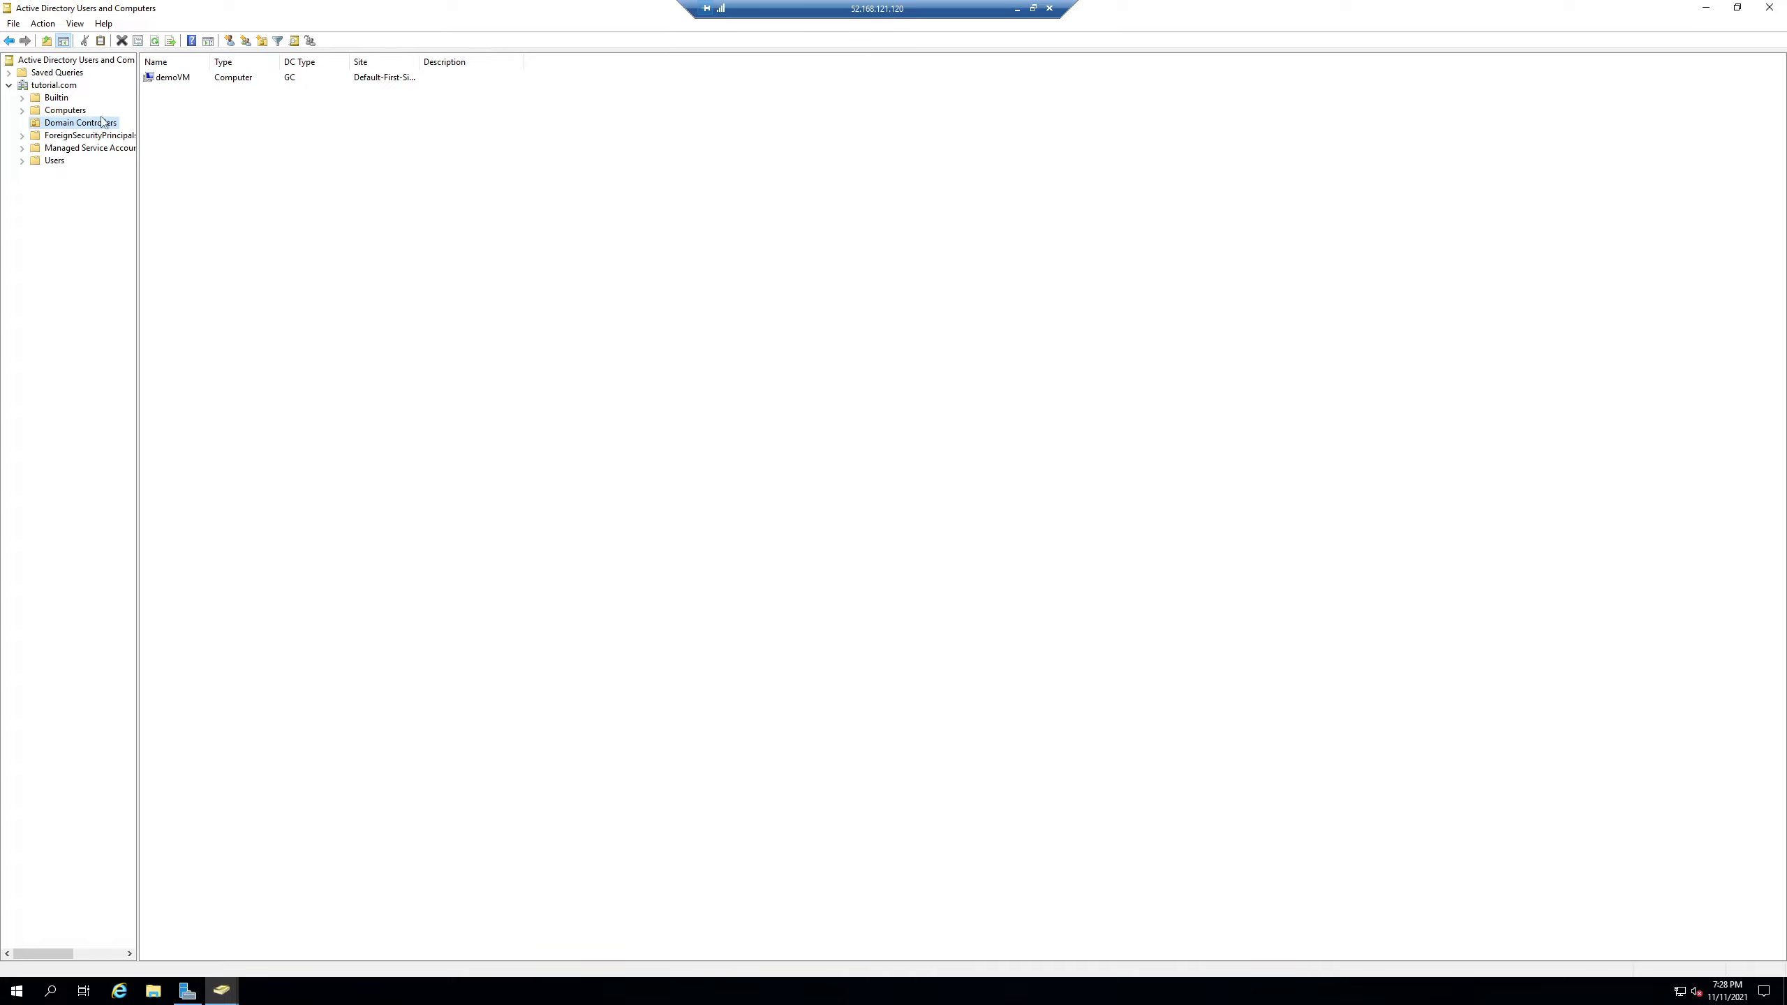
pyautogui.click(48, 110)
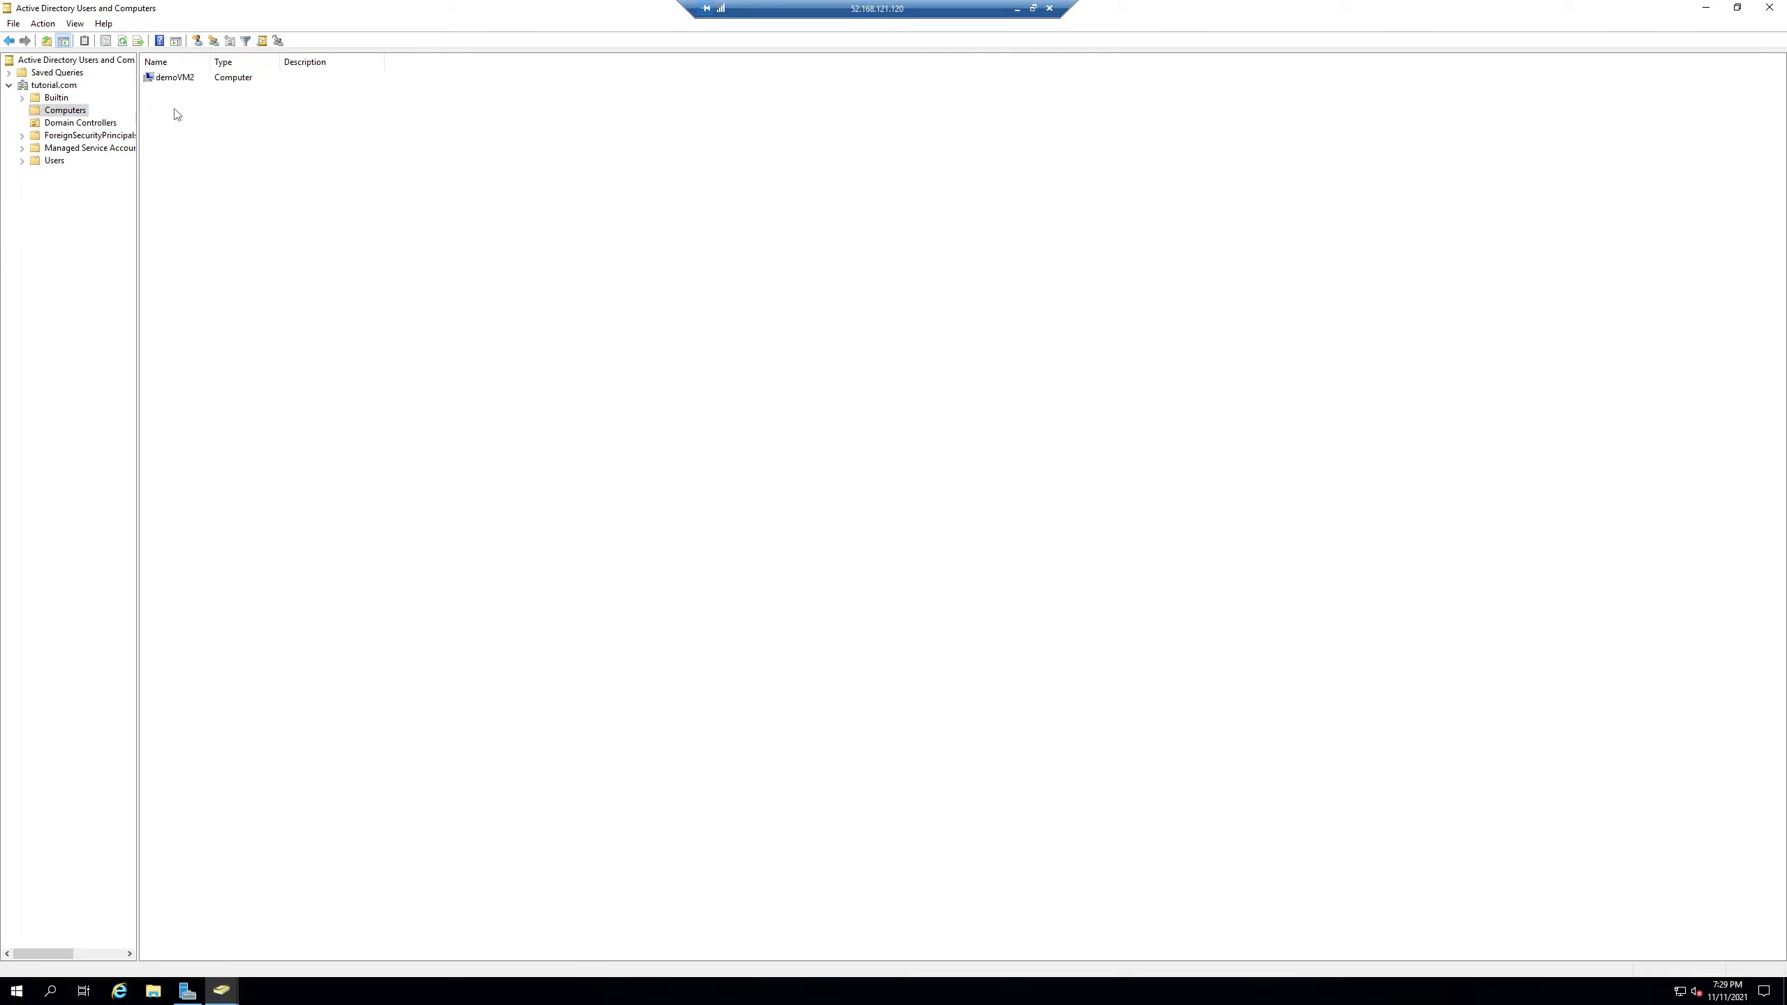
pyautogui.click(177, 80)
pyautogui.click(71, 123)
pyautogui.click(67, 110)
pyautogui.click(181, 79)
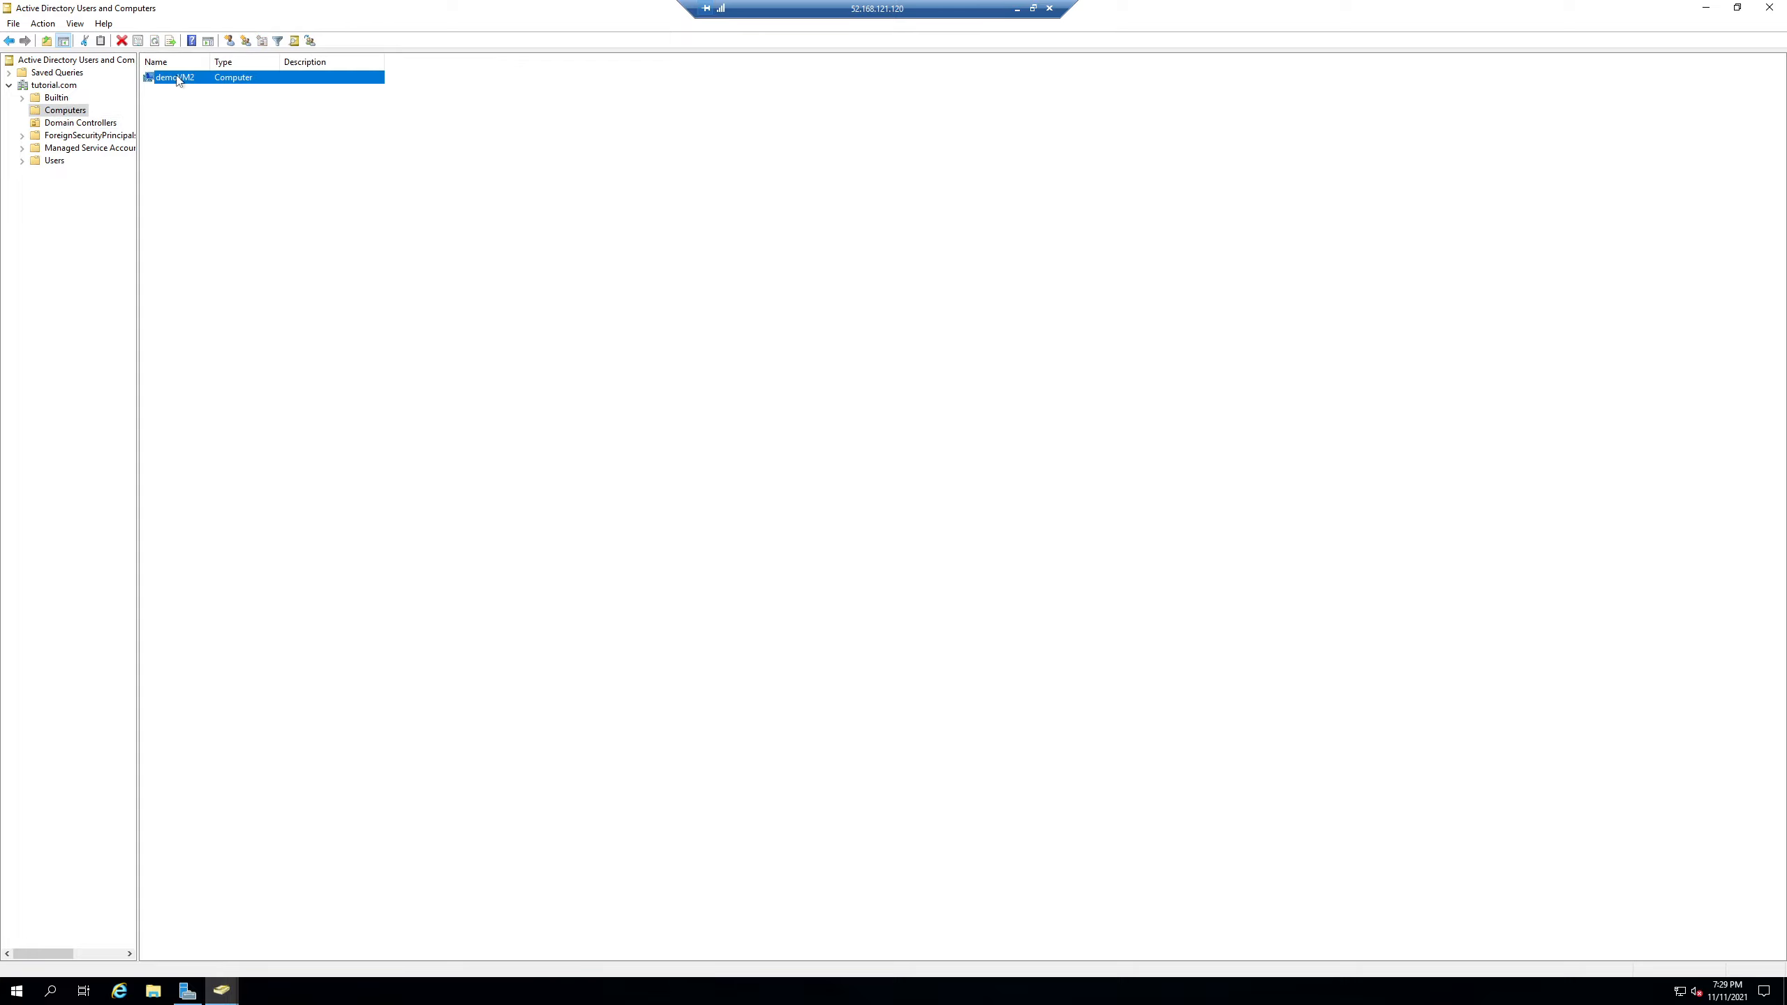
# - Review demoVM2's Properties without changes, then show the tutorial.com Users container
pyautogui.rightClick(200, 79)
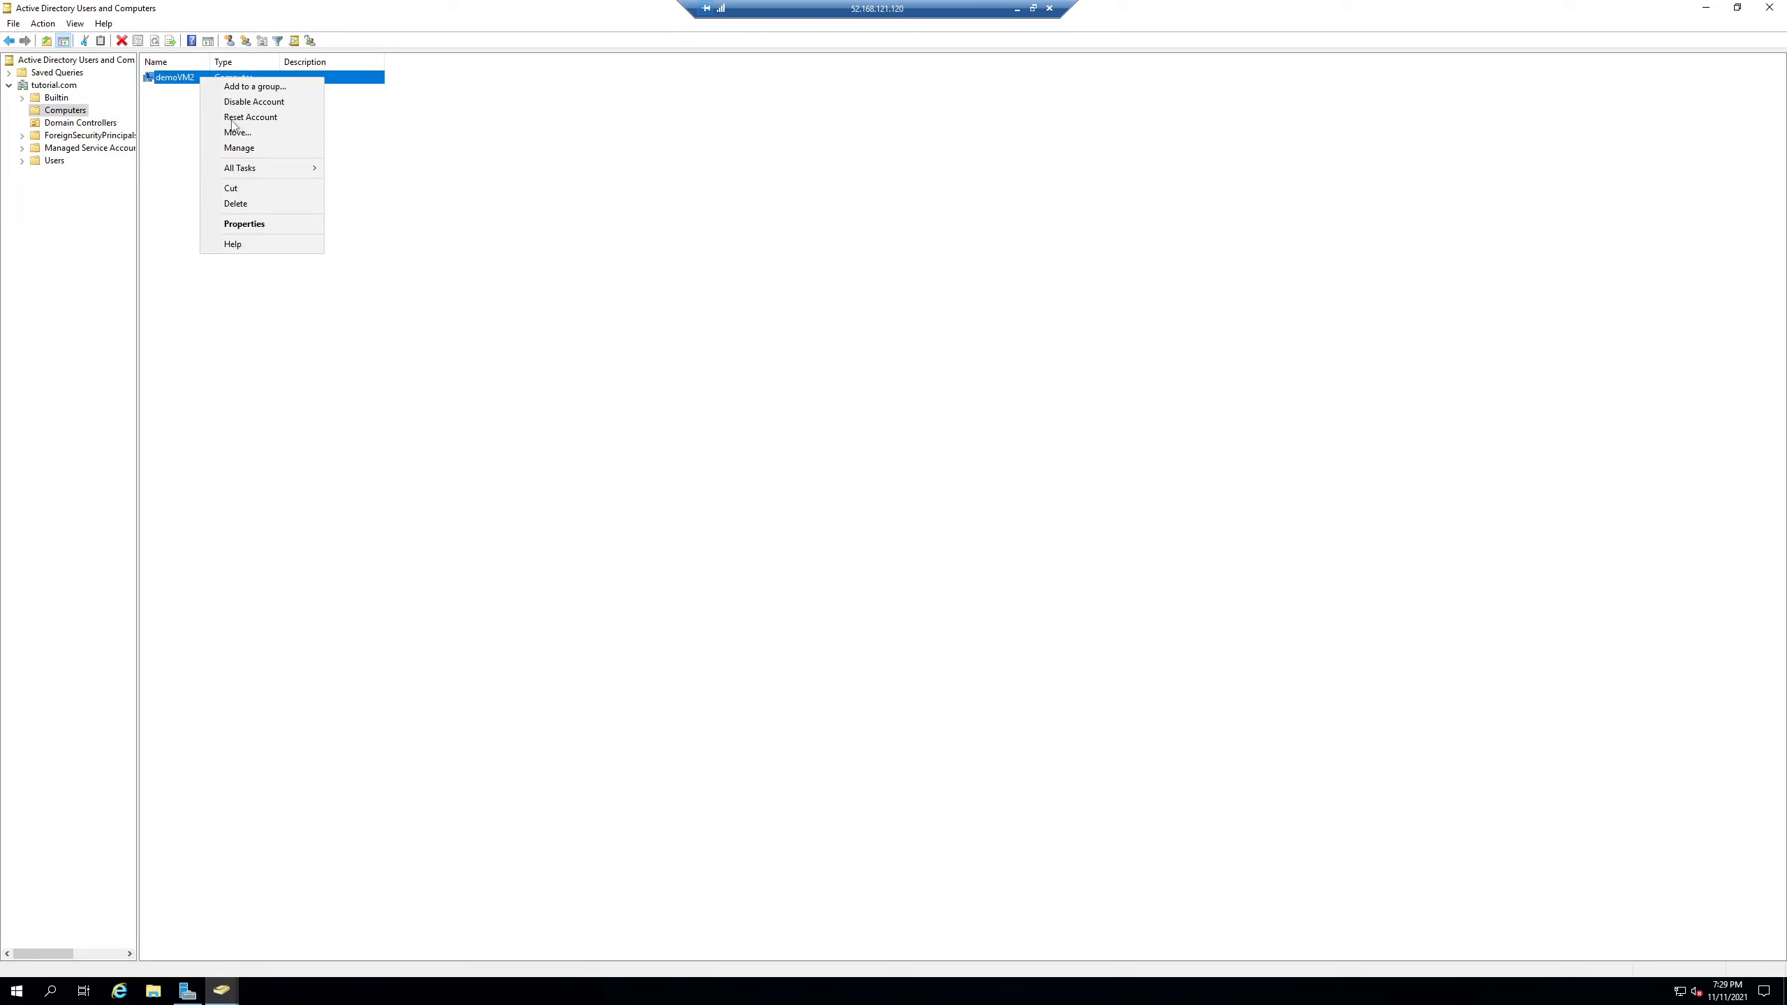
pyautogui.click(250, 223)
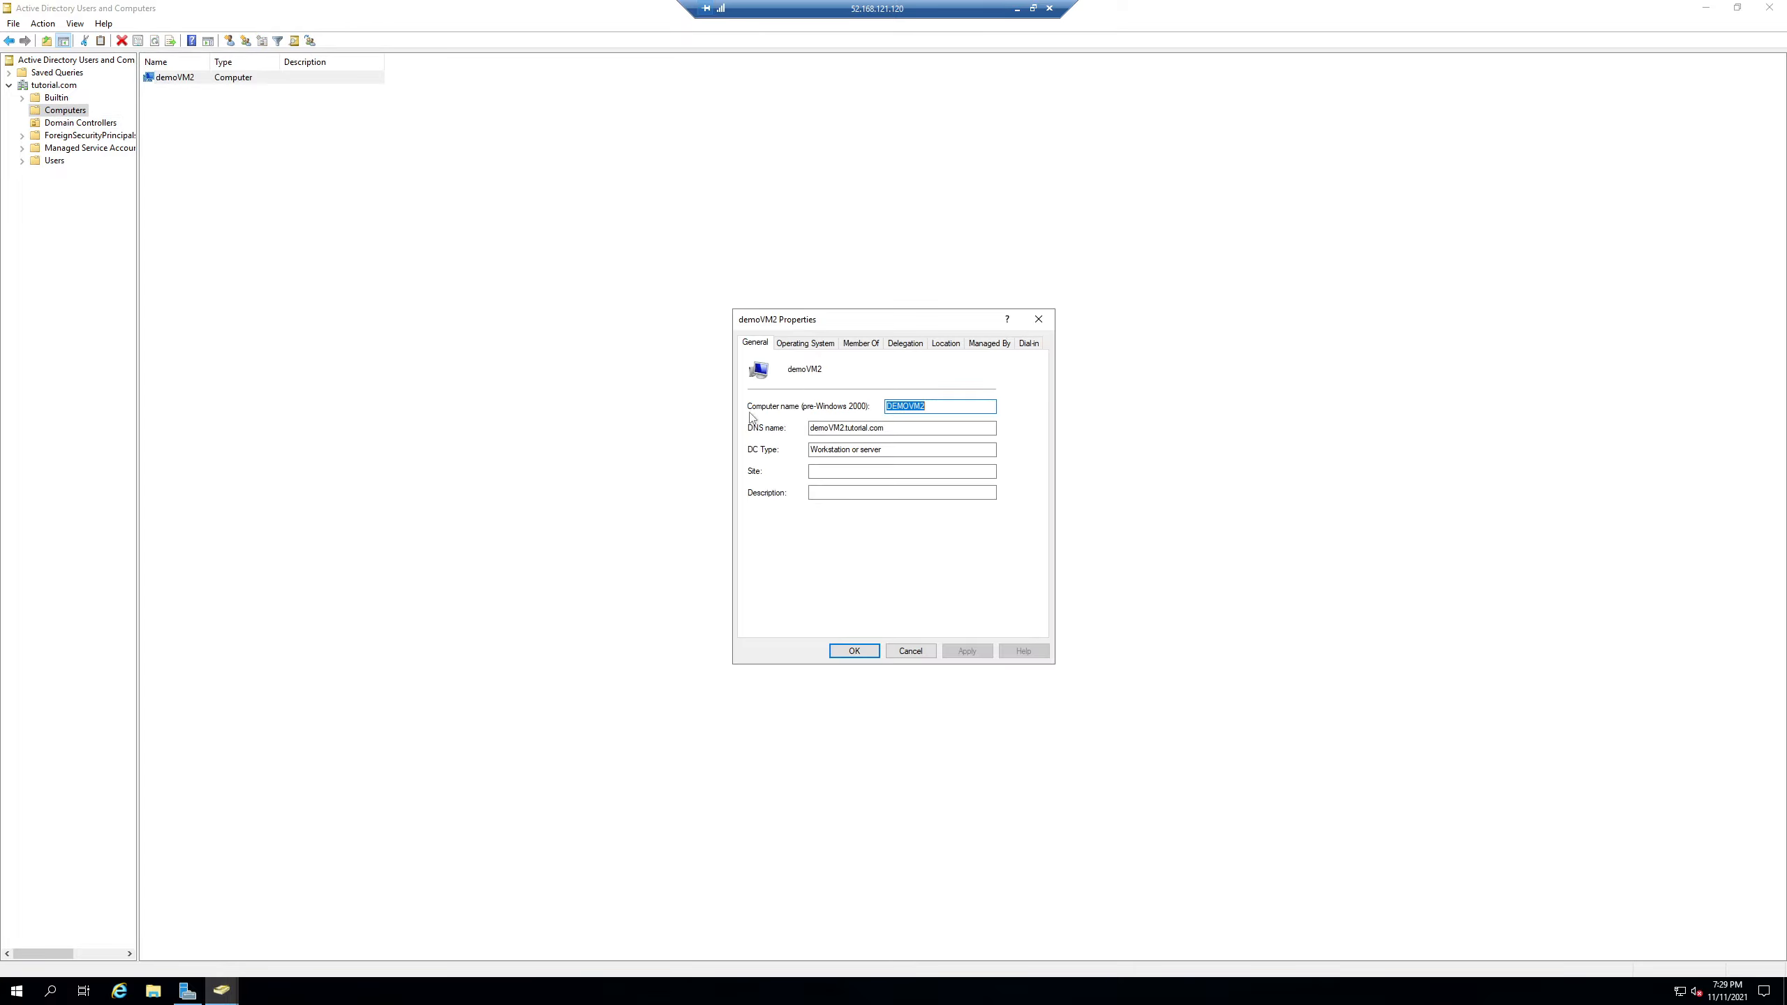
pyautogui.click(910, 650)
pyautogui.click(327, 225)
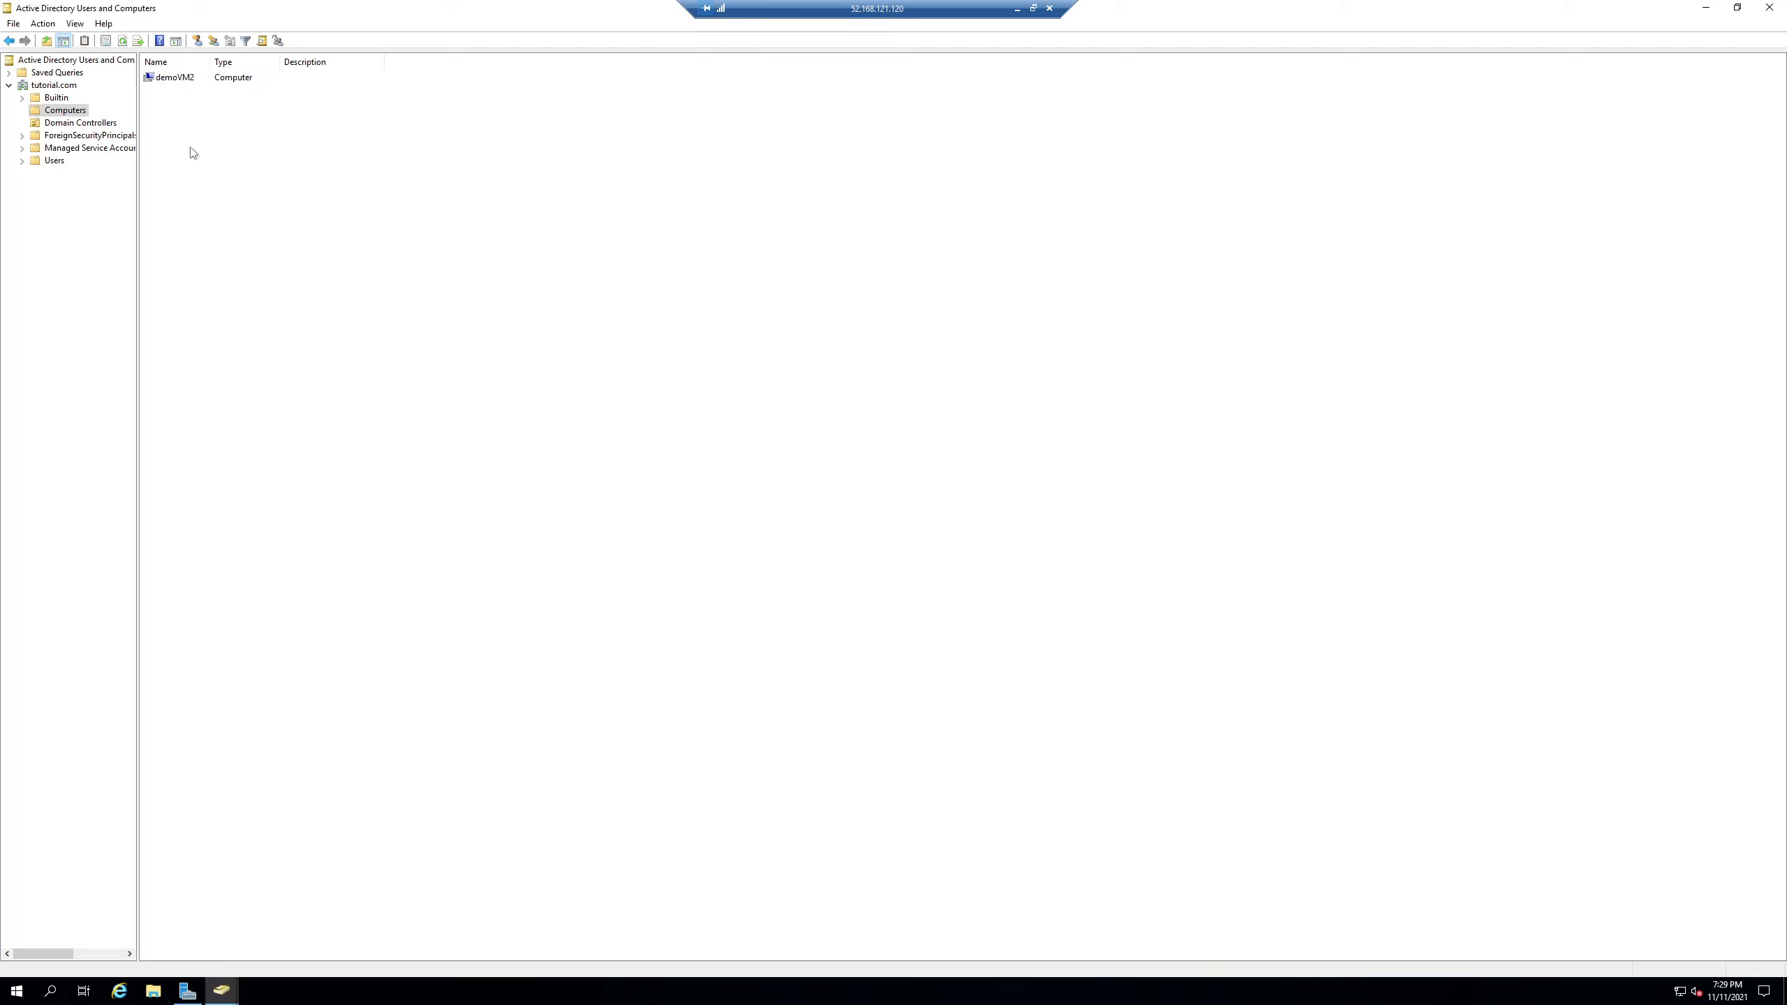
pyautogui.click(23, 162)
pyautogui.click(36, 163)
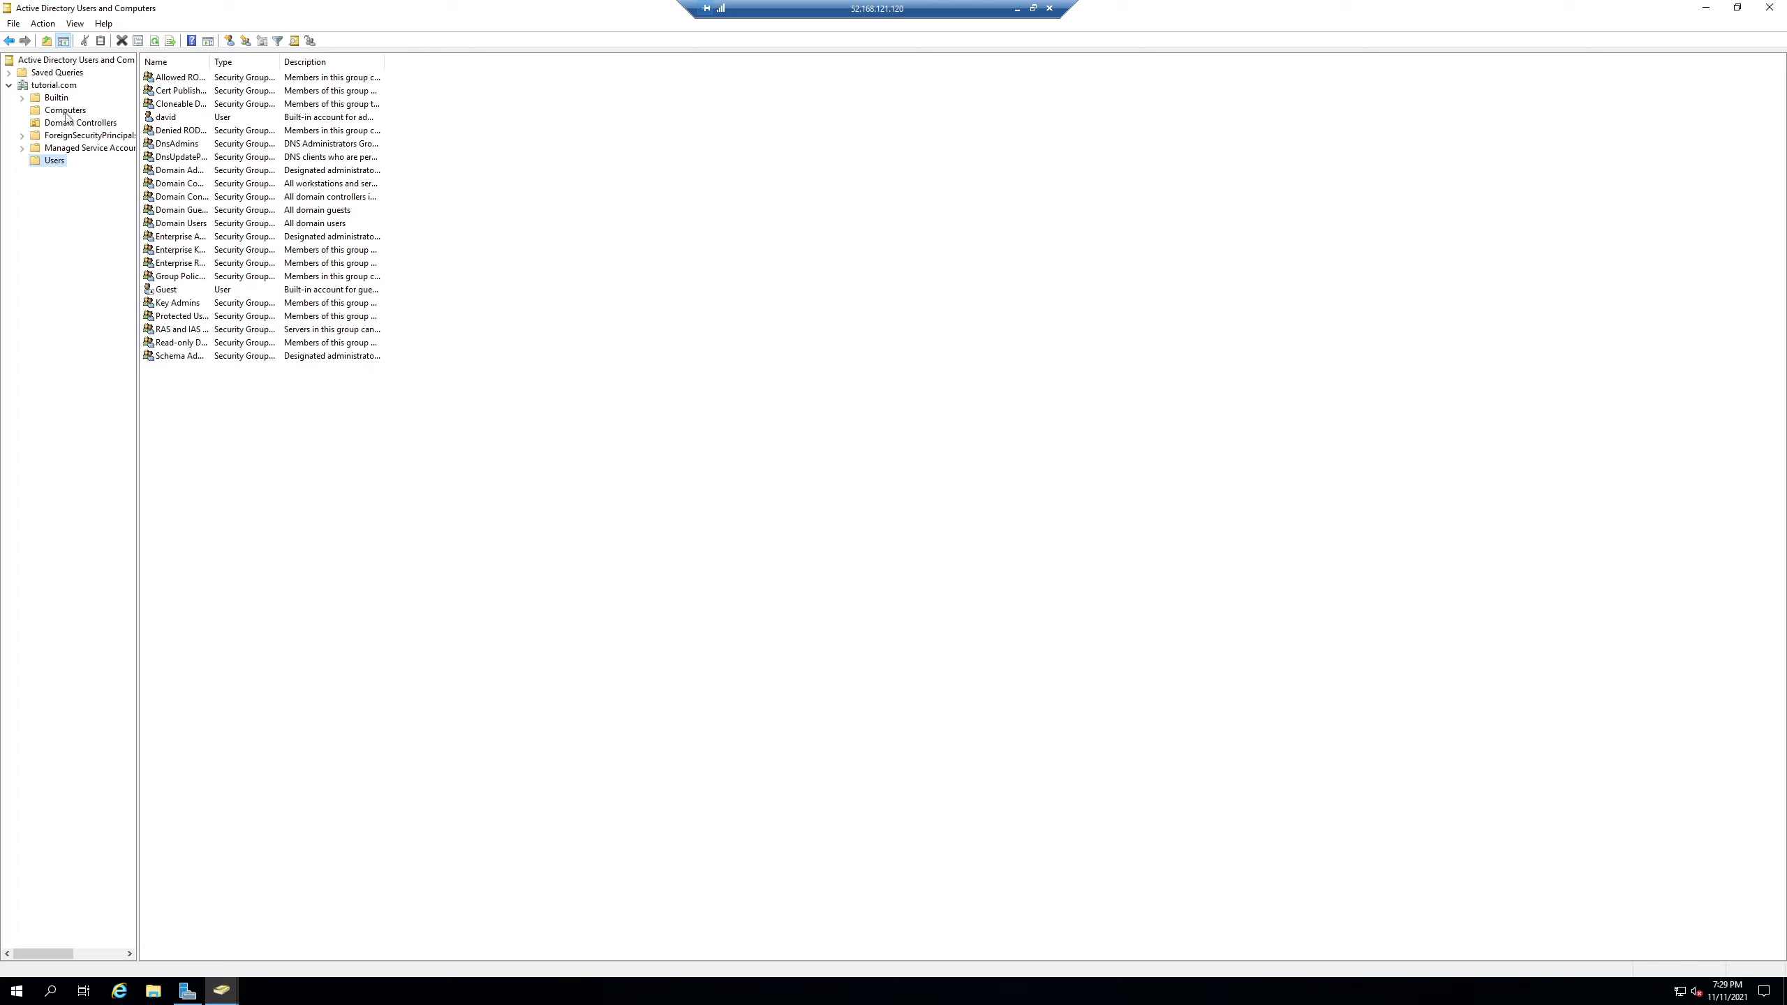
# - Create an organizational unit named 'New Users' under tutorial.com
pyautogui.click(59, 86)
pyautogui.rightClick(291, 246)
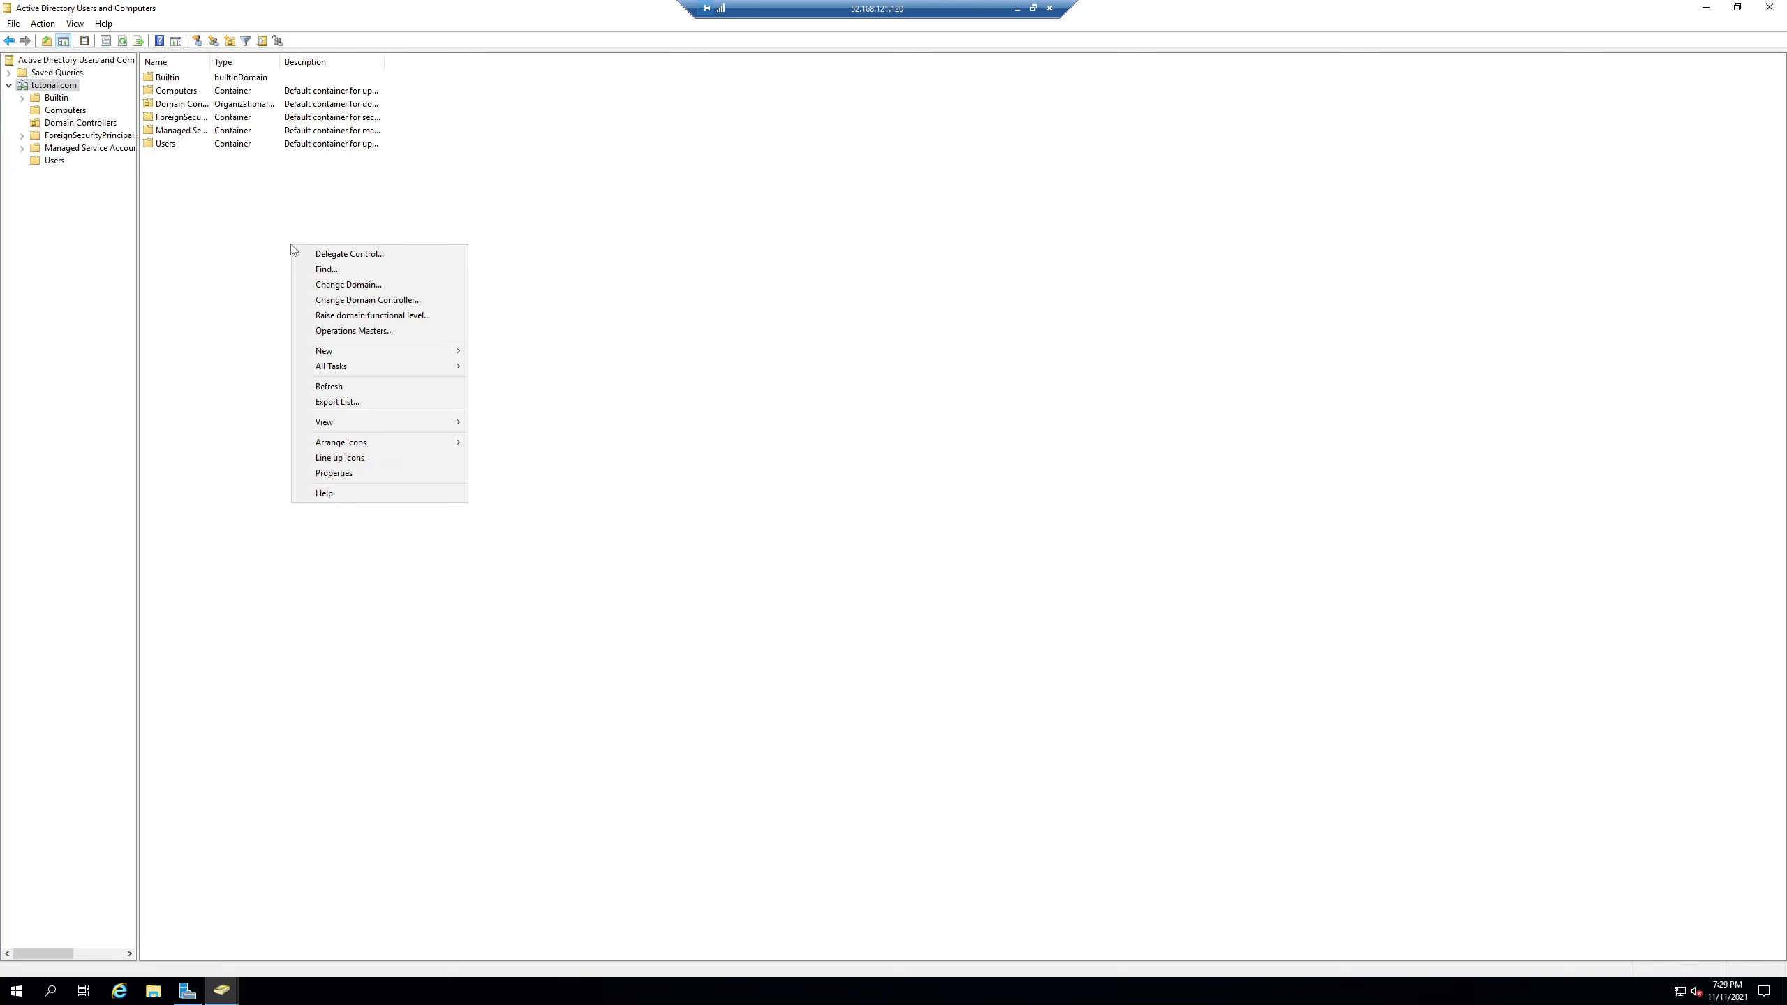
pyautogui.moveTo(357, 352)
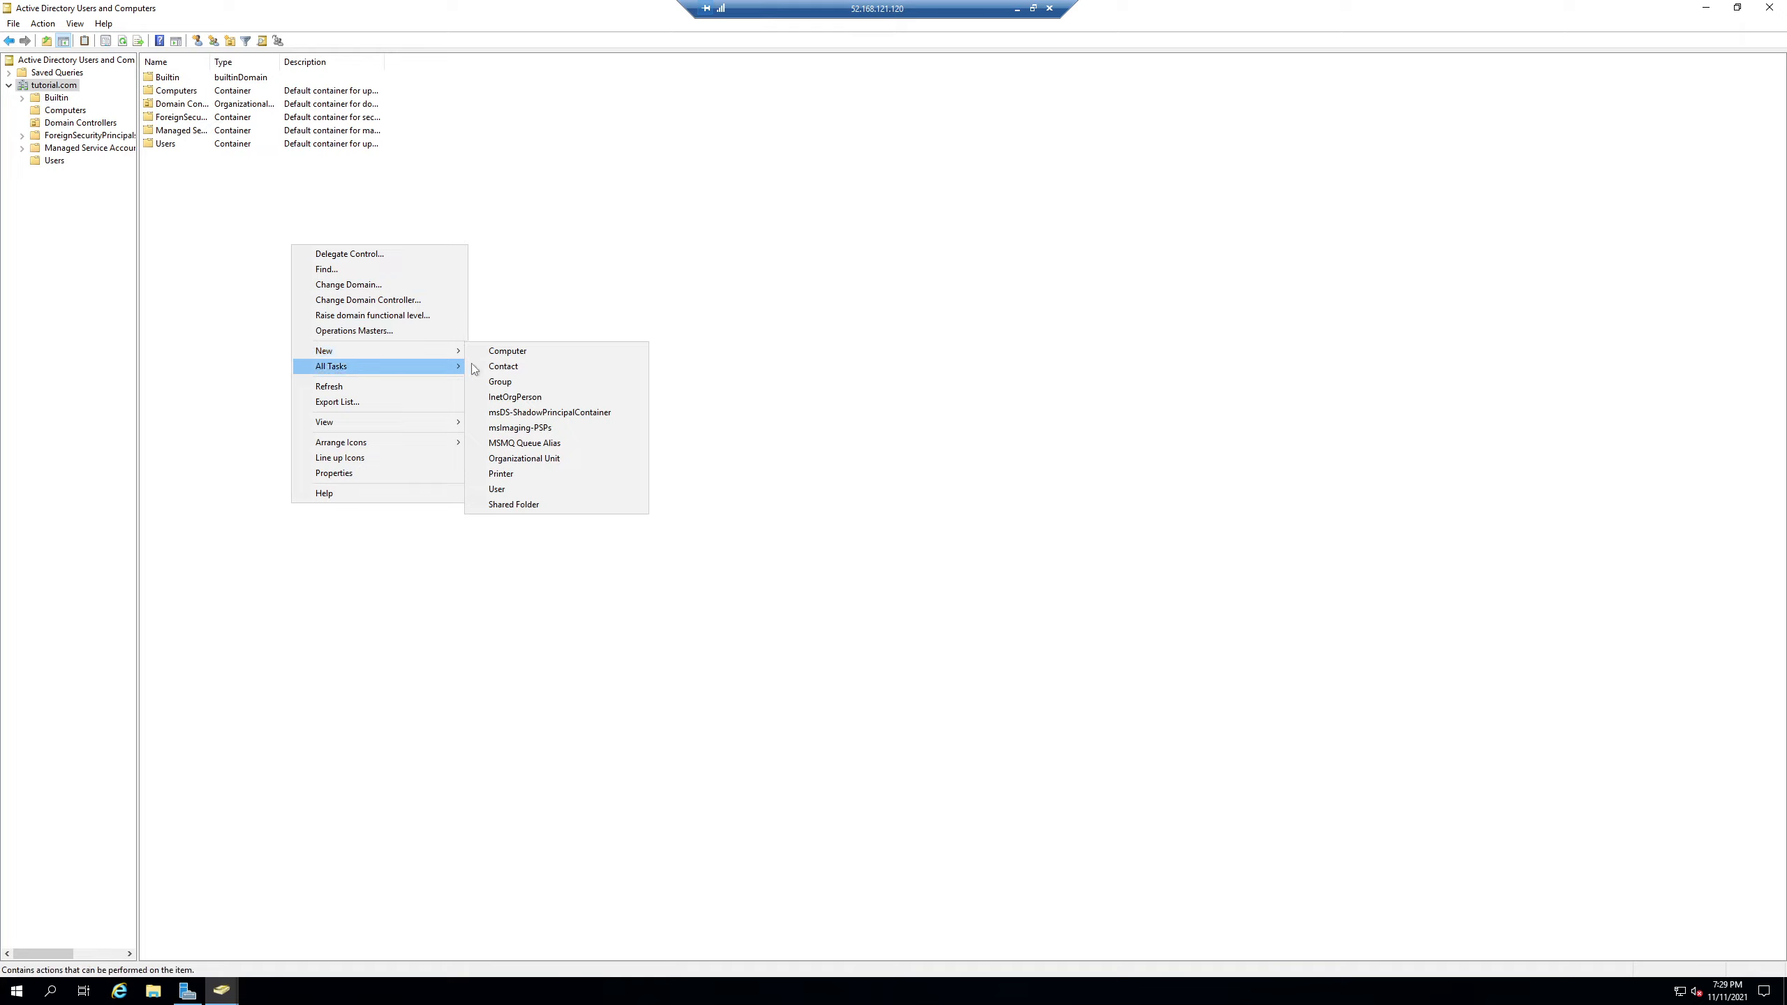
pyautogui.click(567, 458)
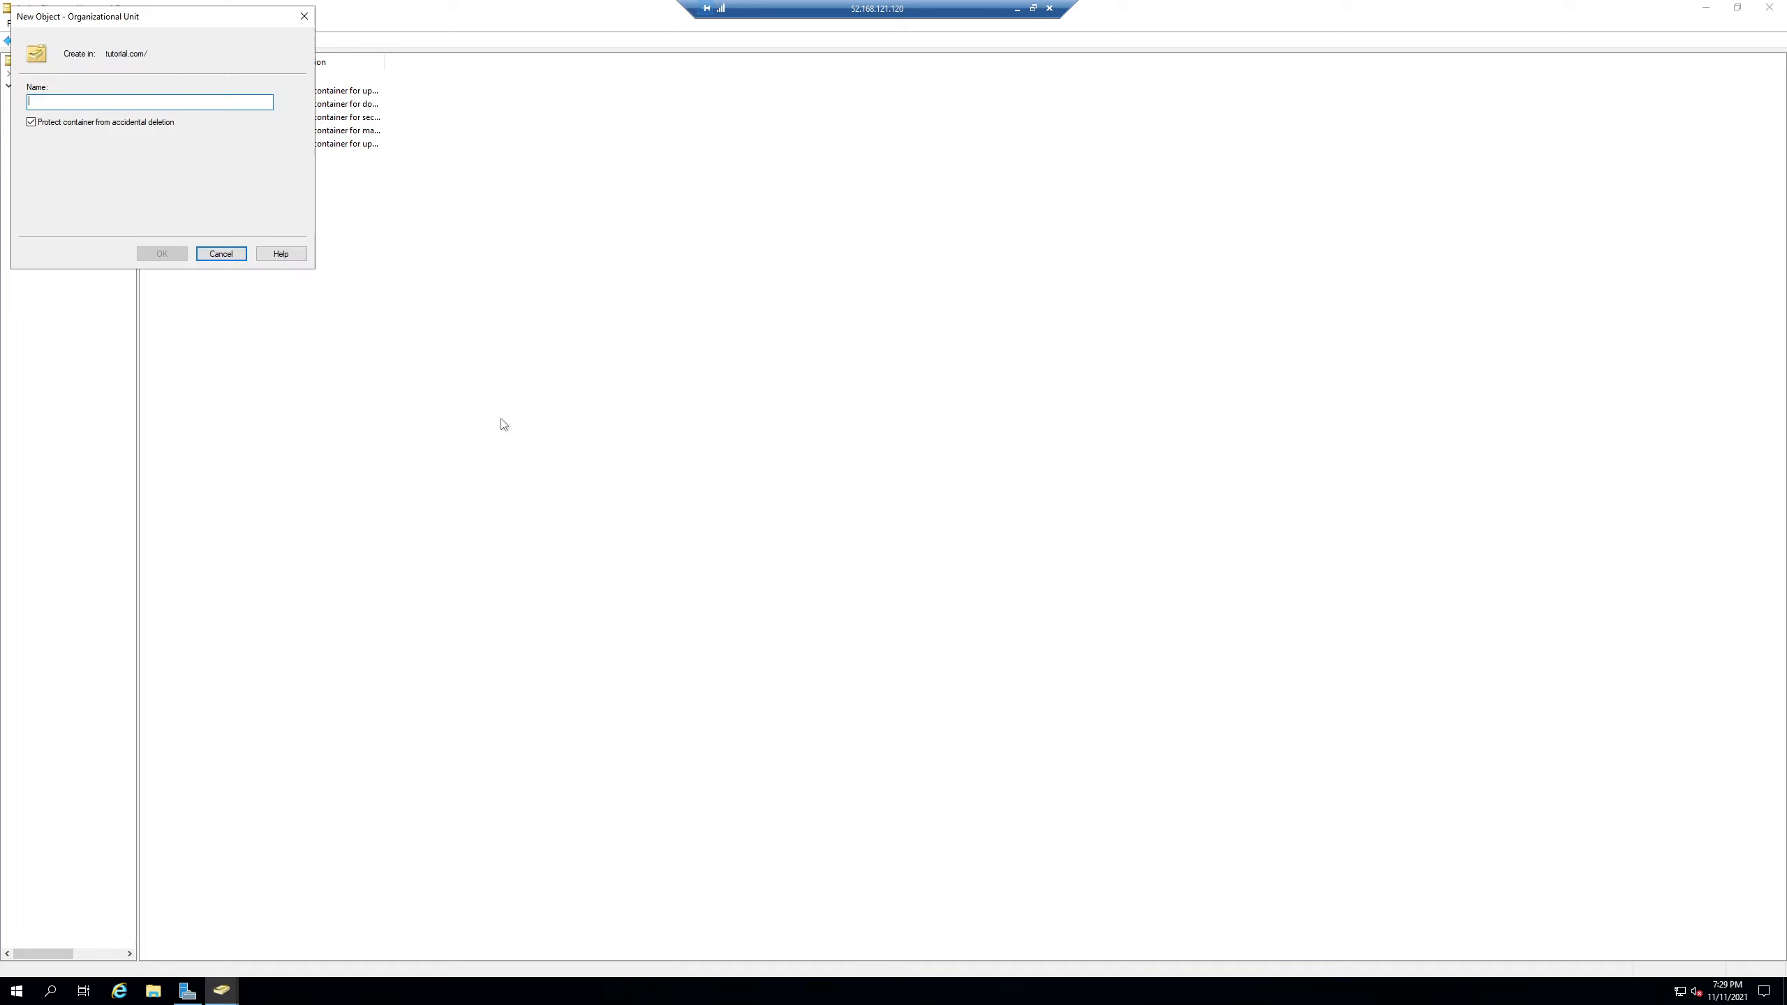
pyautogui.write('New Users')
pyautogui.press('Return')
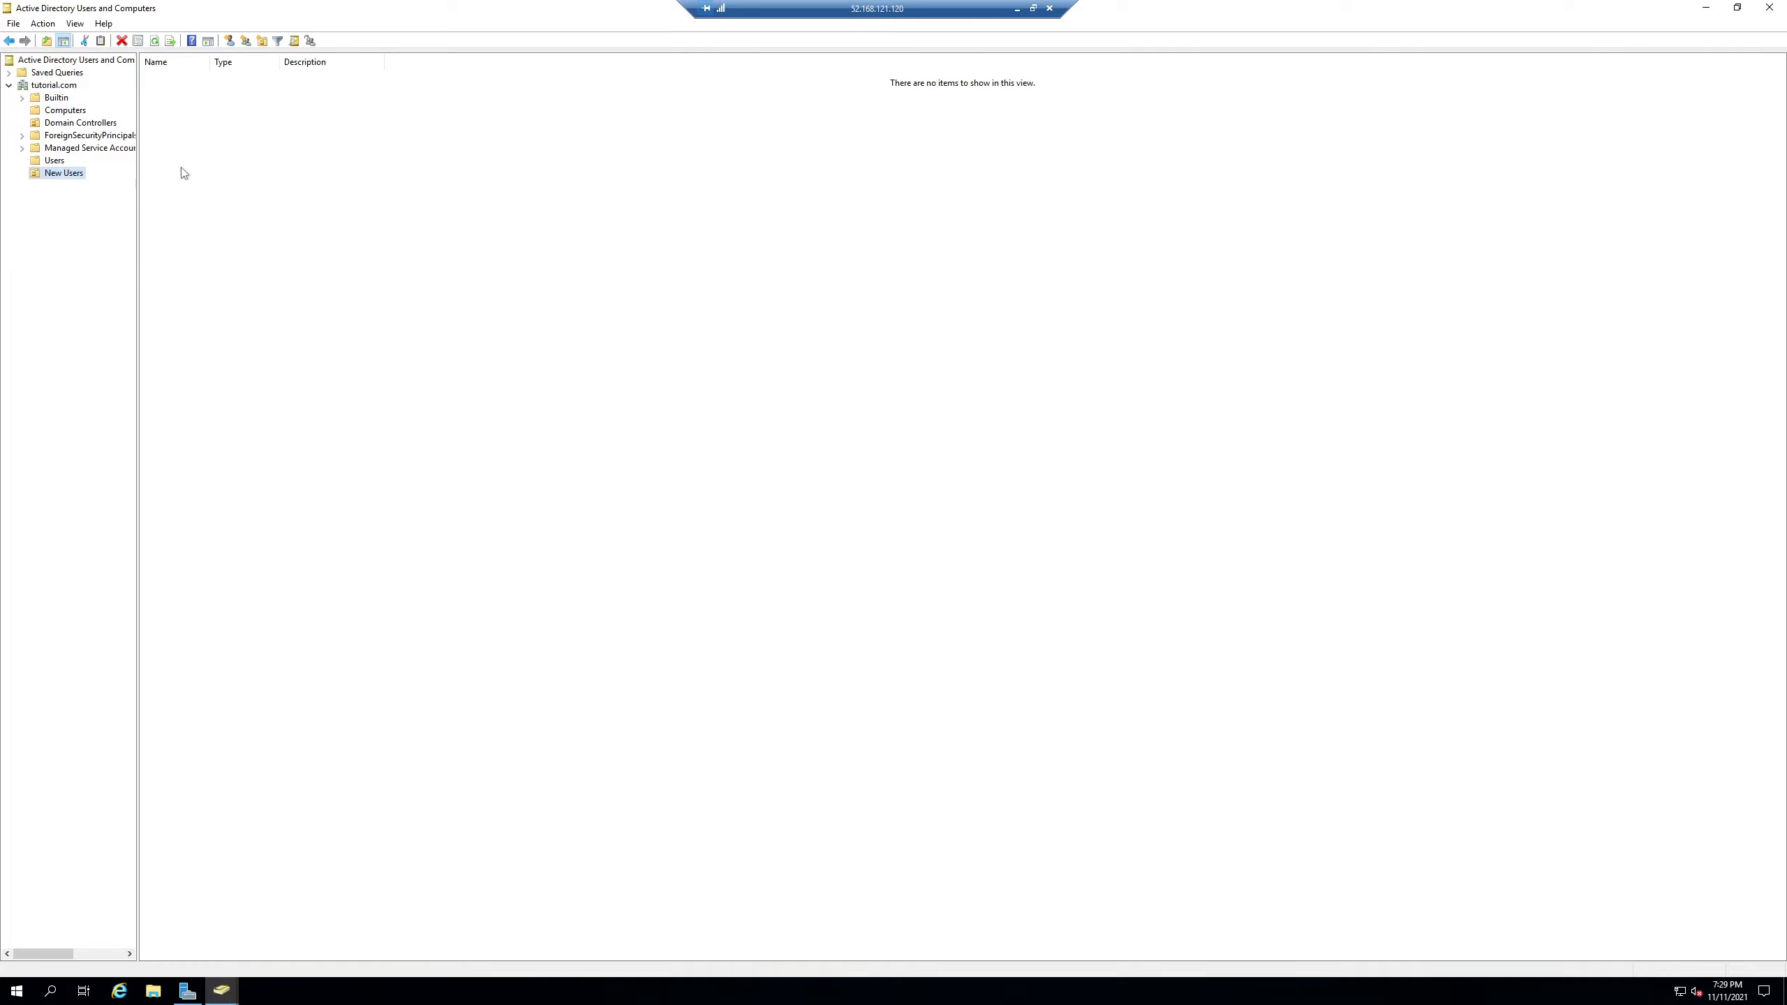
pyautogui.rightClick(219, 150)
pyautogui.moveTo(267, 209)
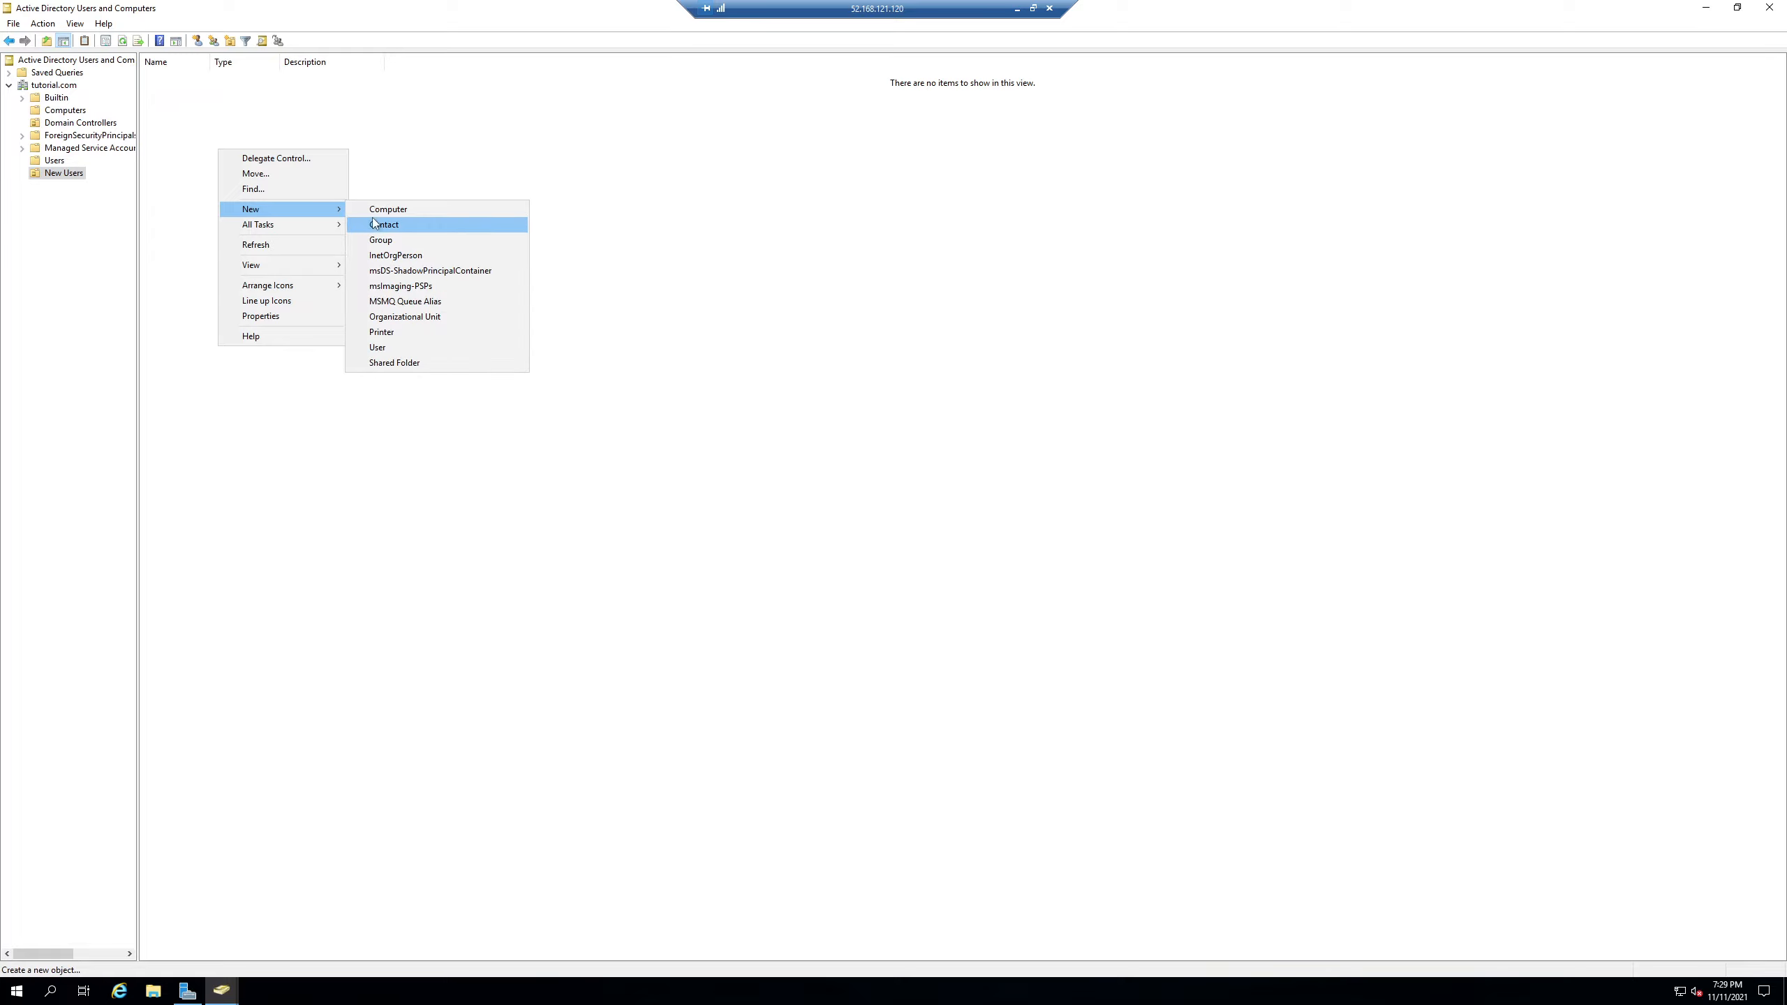
pyautogui.click(441, 343)
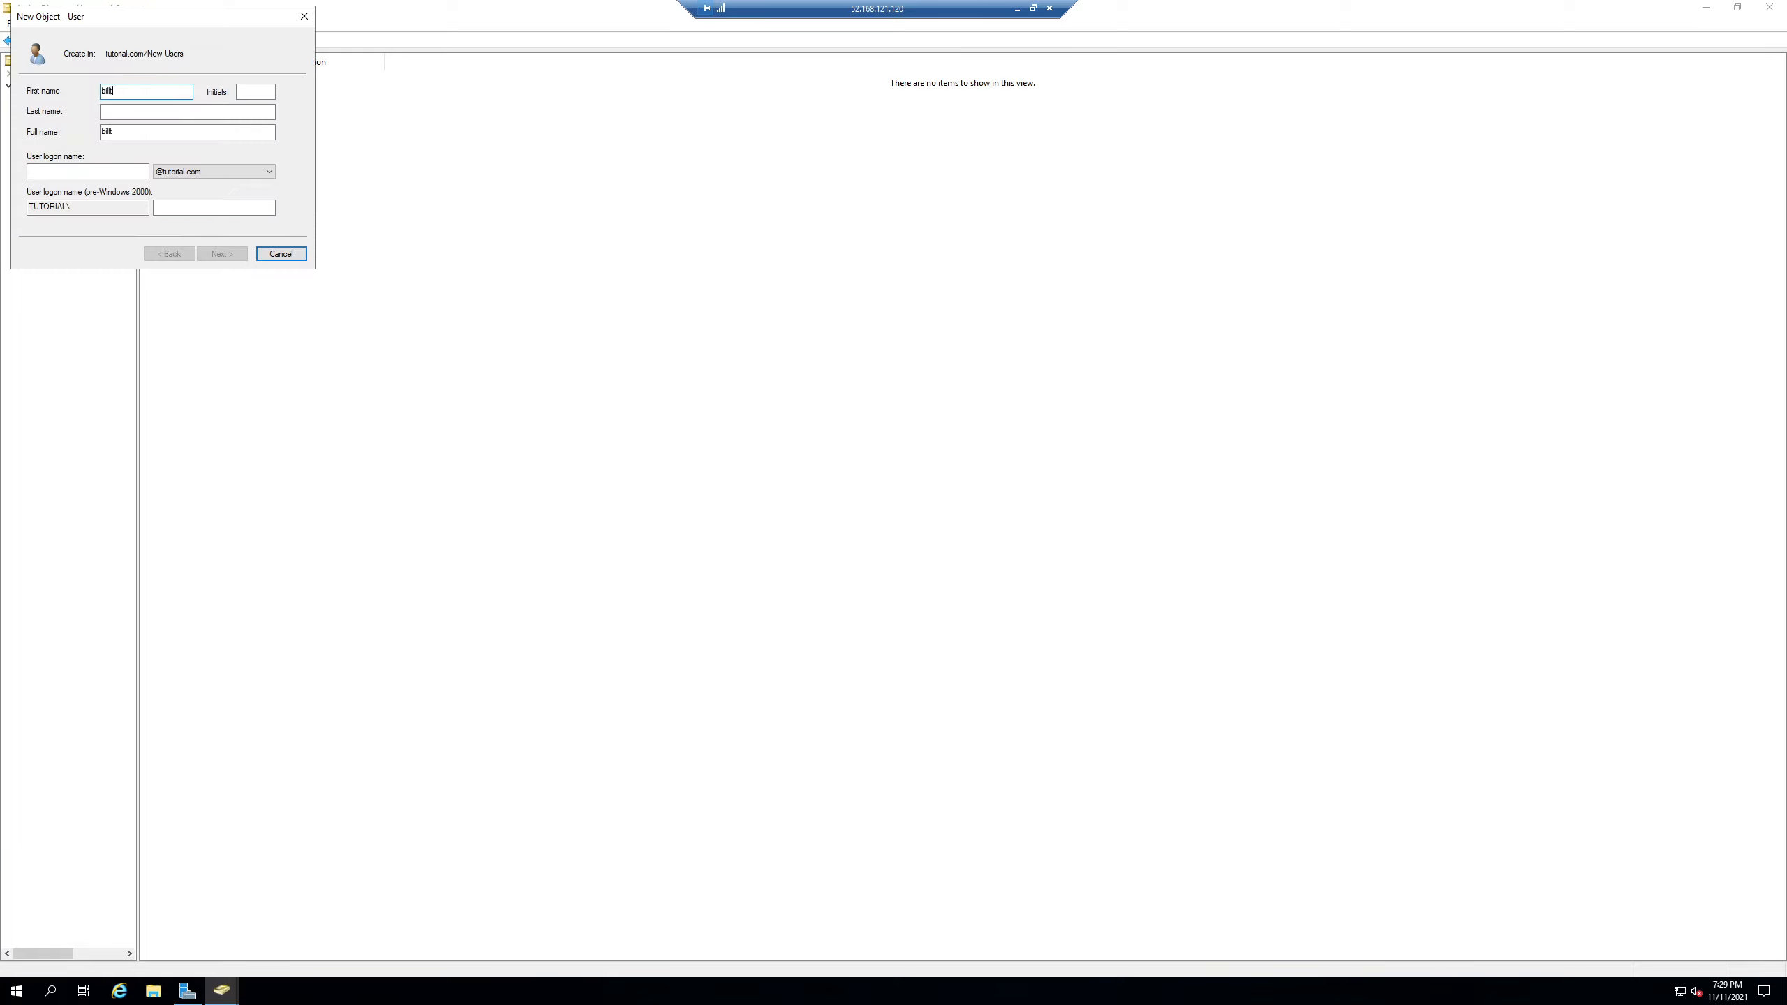
pyautogui.write('billt')
pyautogui.press('BackSpace')
pyautogui.click(88, 172)
pyautogui.write('bil')
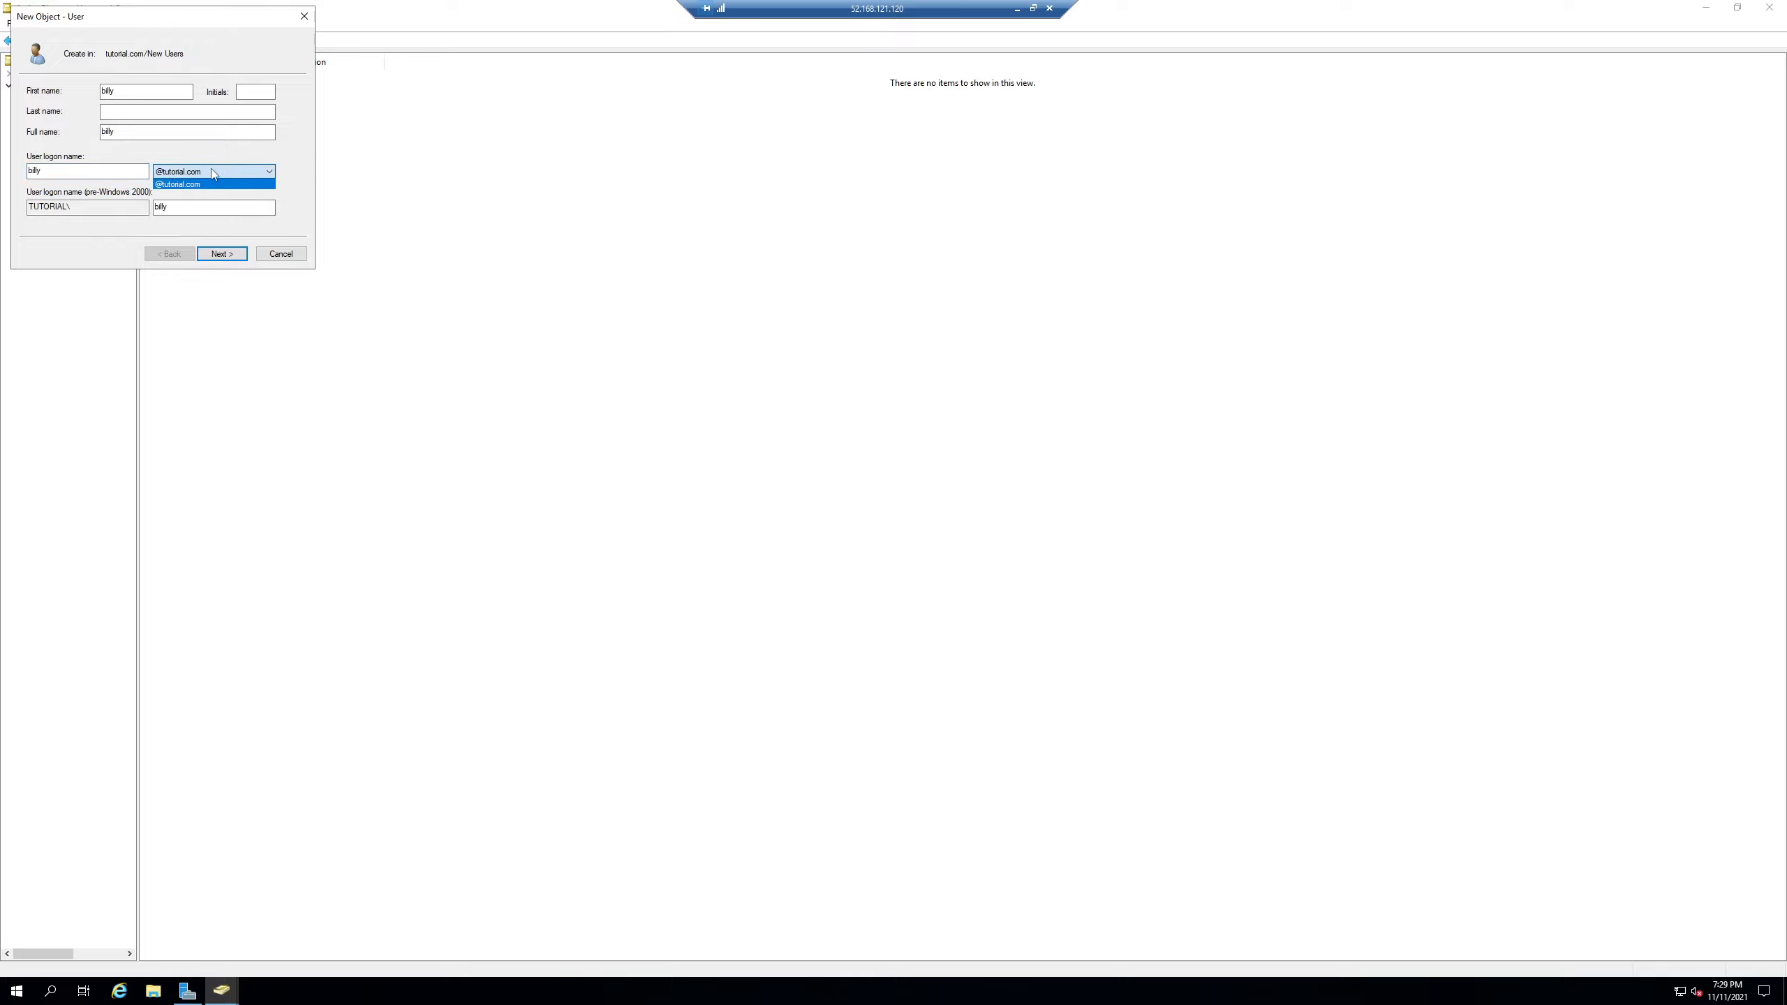
pyautogui.click(245, 180)
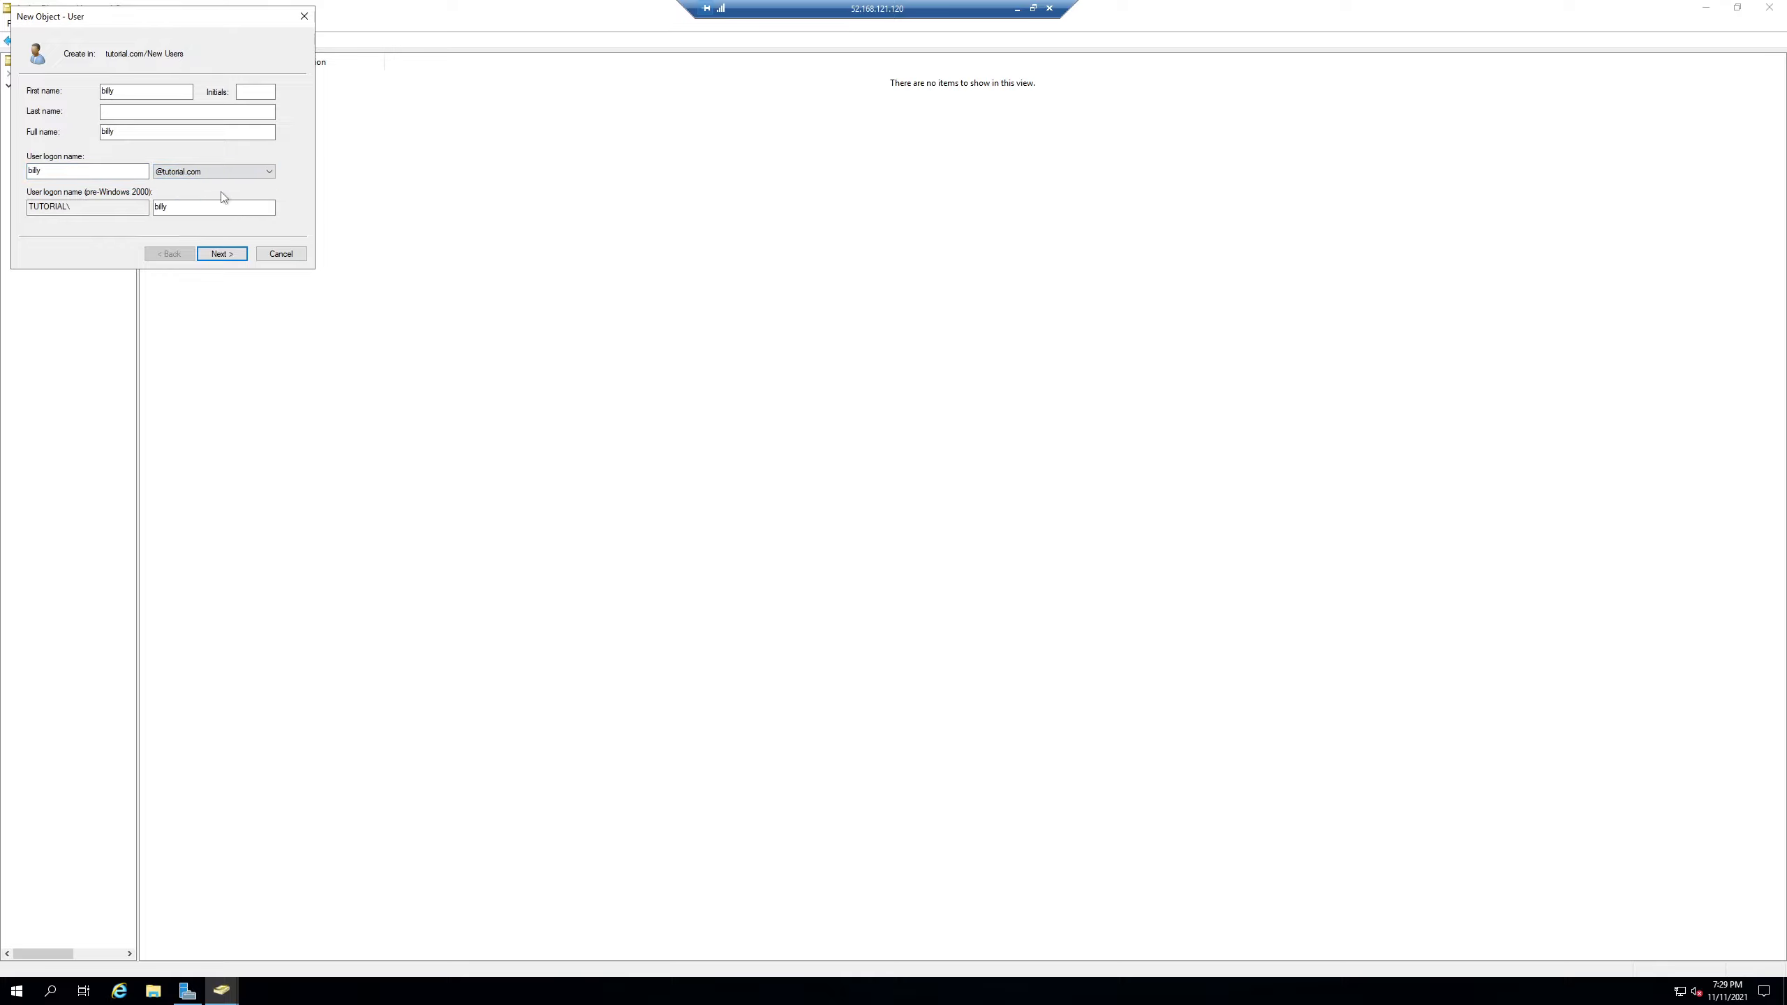
# - Set the user's password, clear 'must change password at next logon', and finish creating it
pyautogui.click(217, 253)
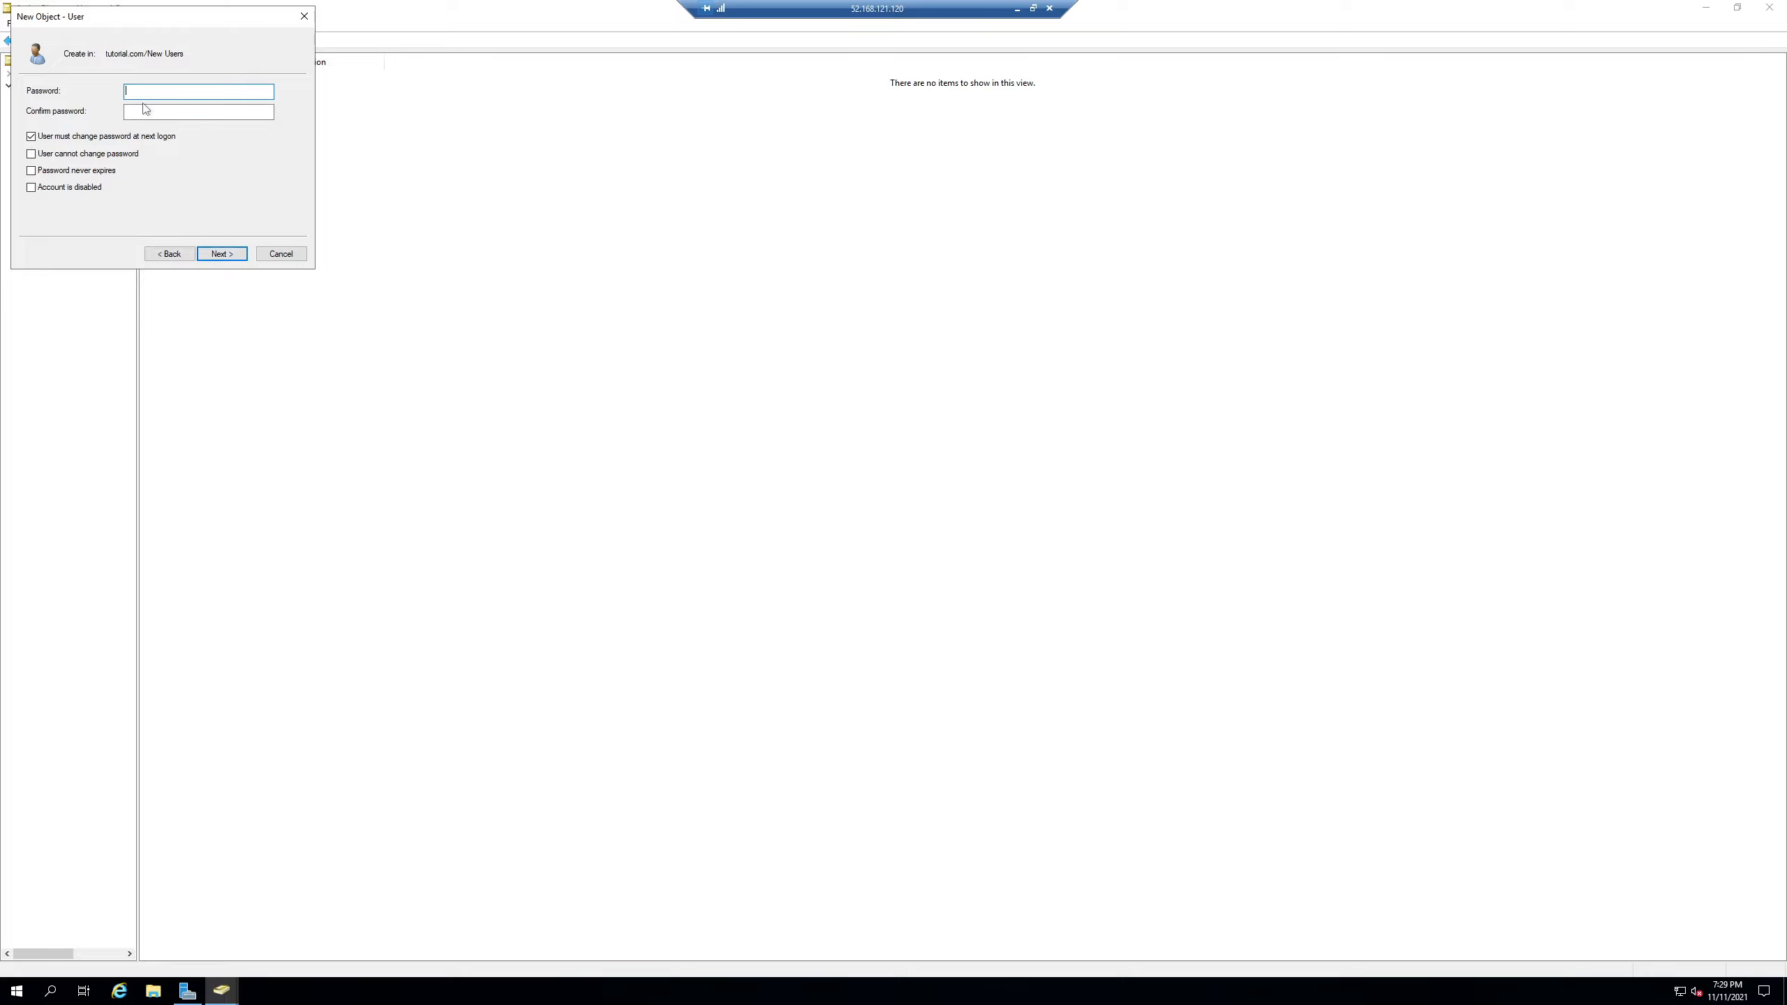
pyautogui.write('!')
pyautogui.press('Tab')
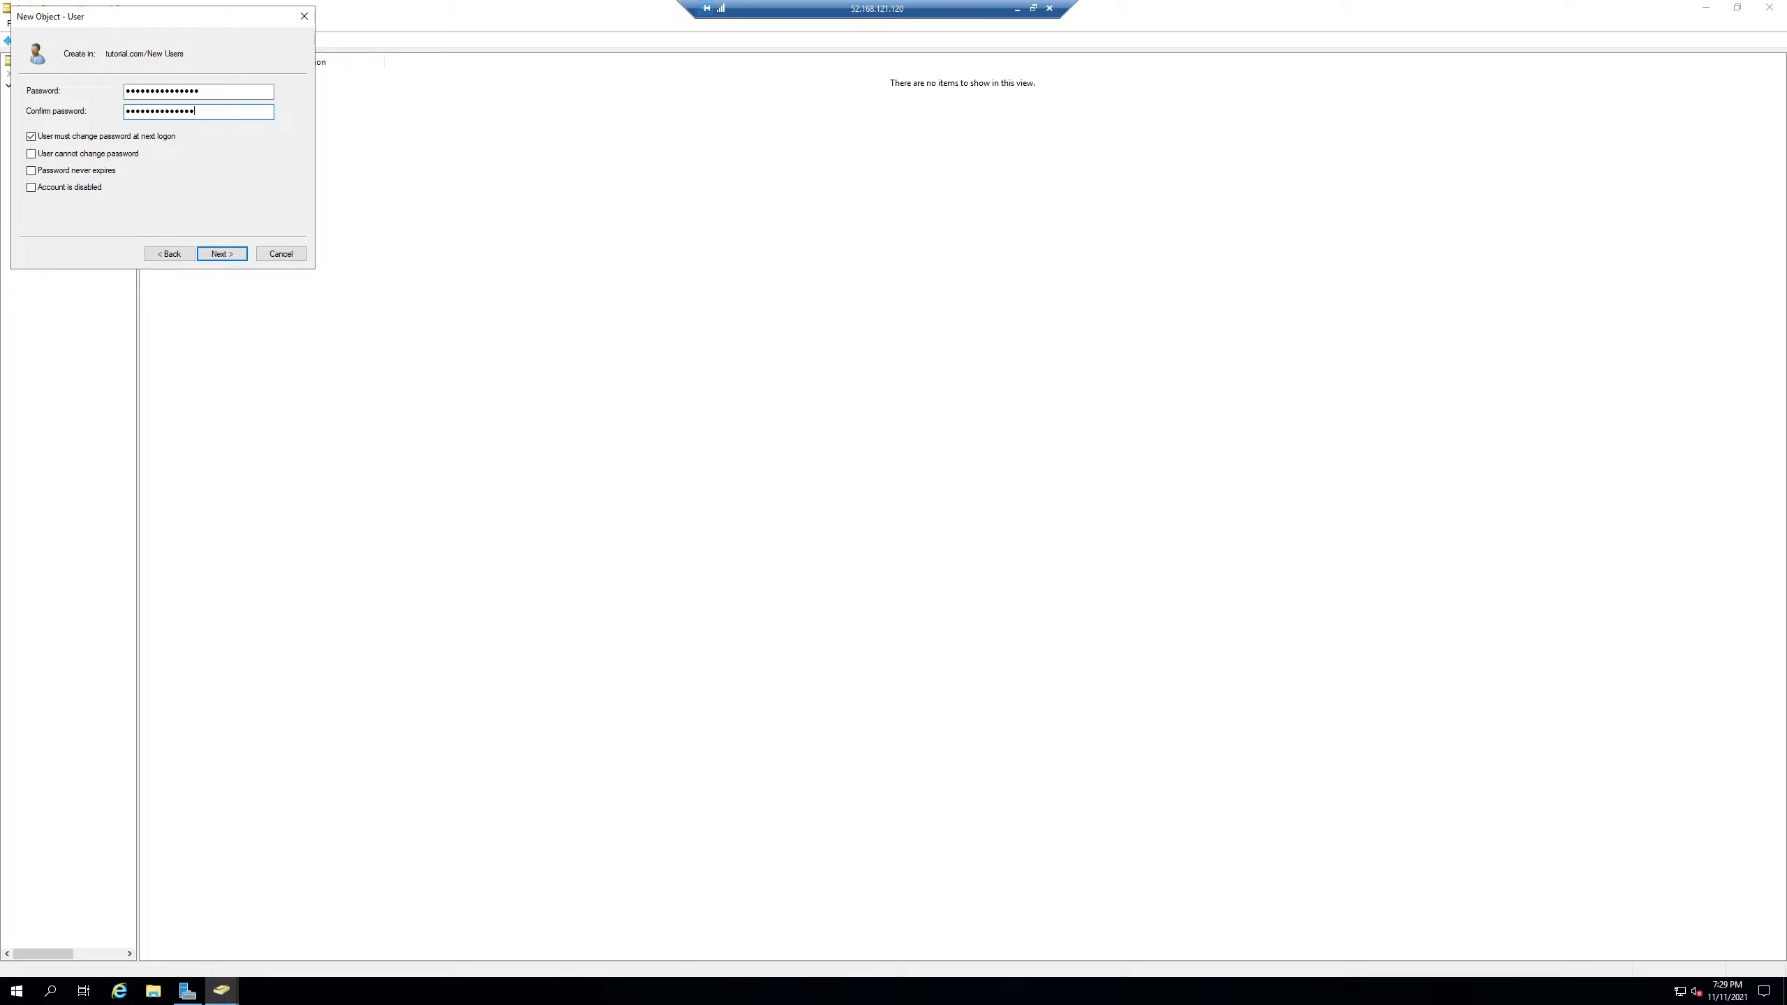
pyautogui.click(82, 137)
pyautogui.click(220, 256)
pyautogui.click(220, 257)
pyautogui.click(208, 132)
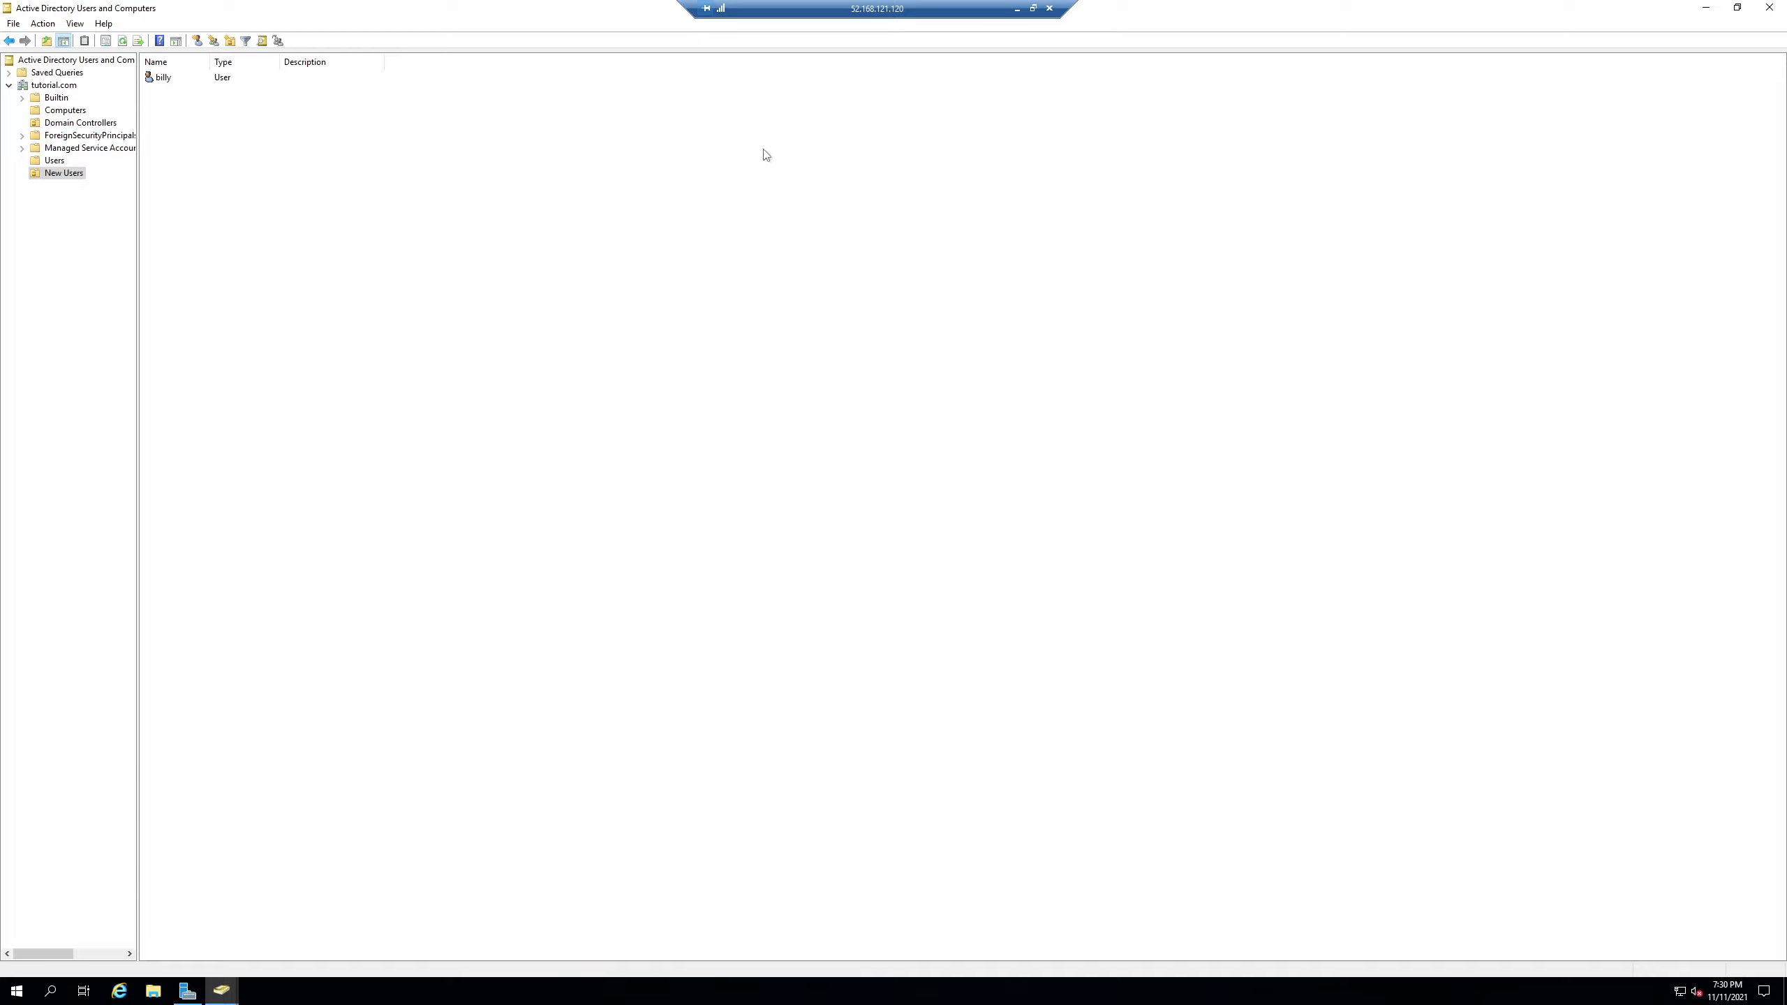
pyautogui.click(161, 79)
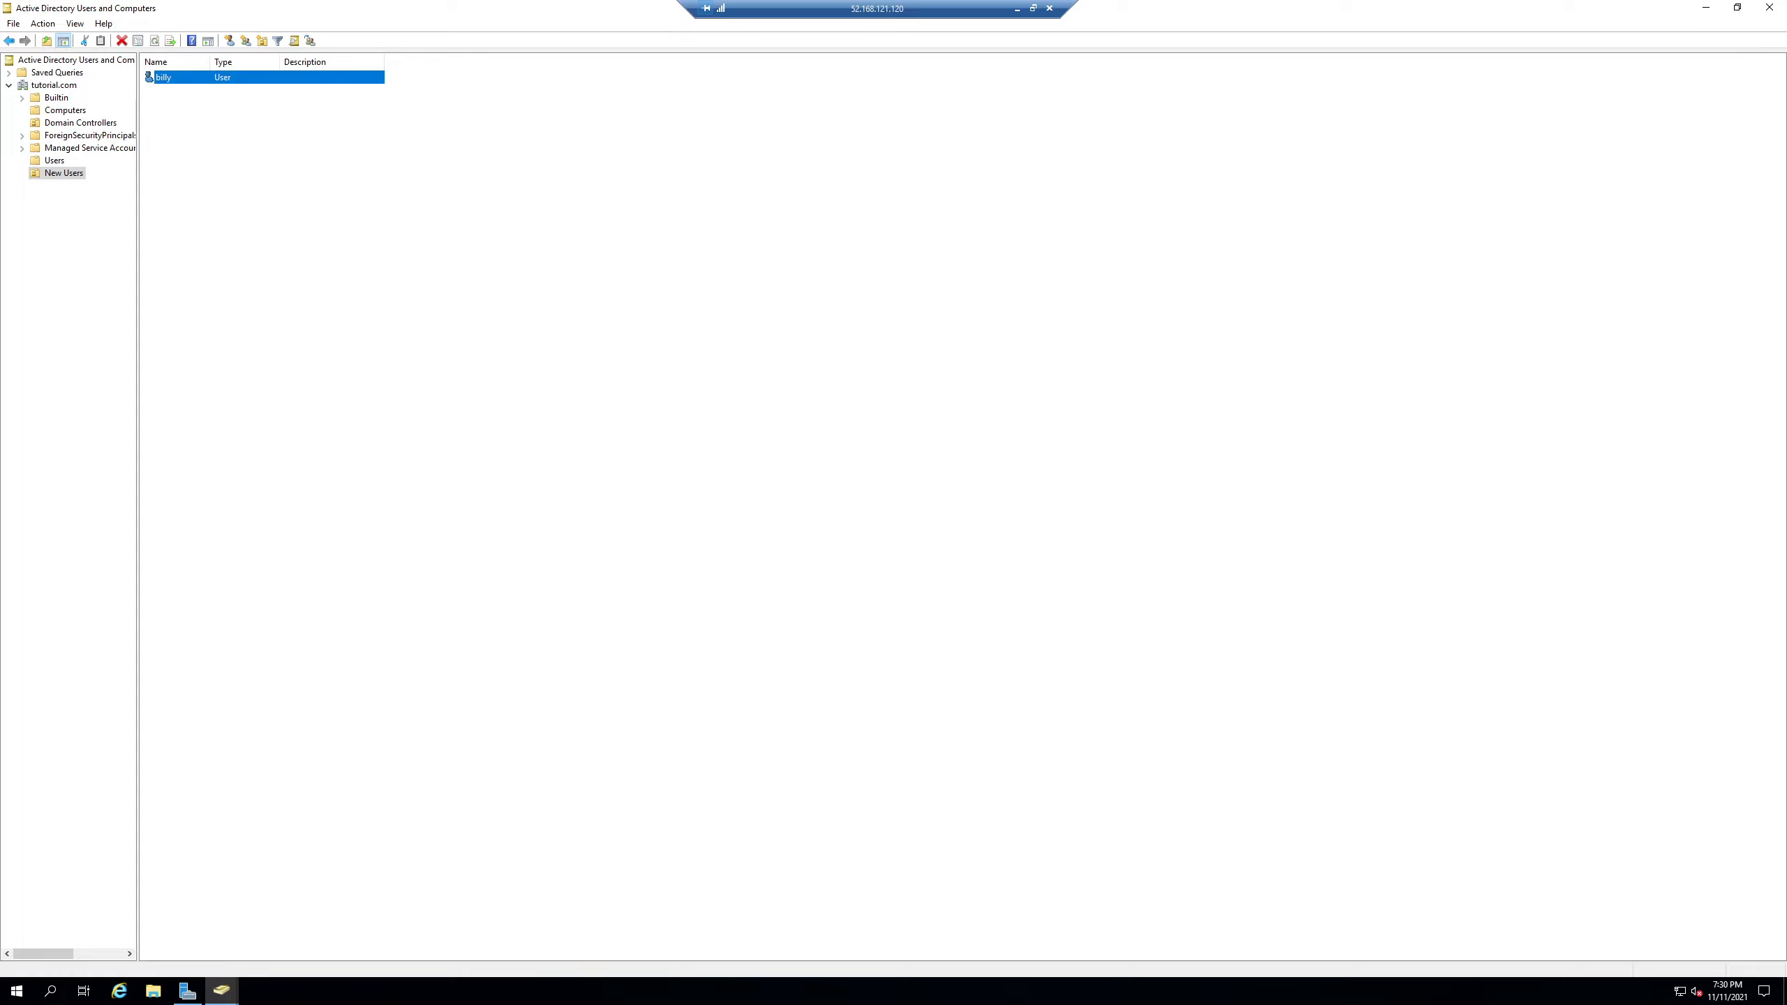
pyautogui.click(264, 136)
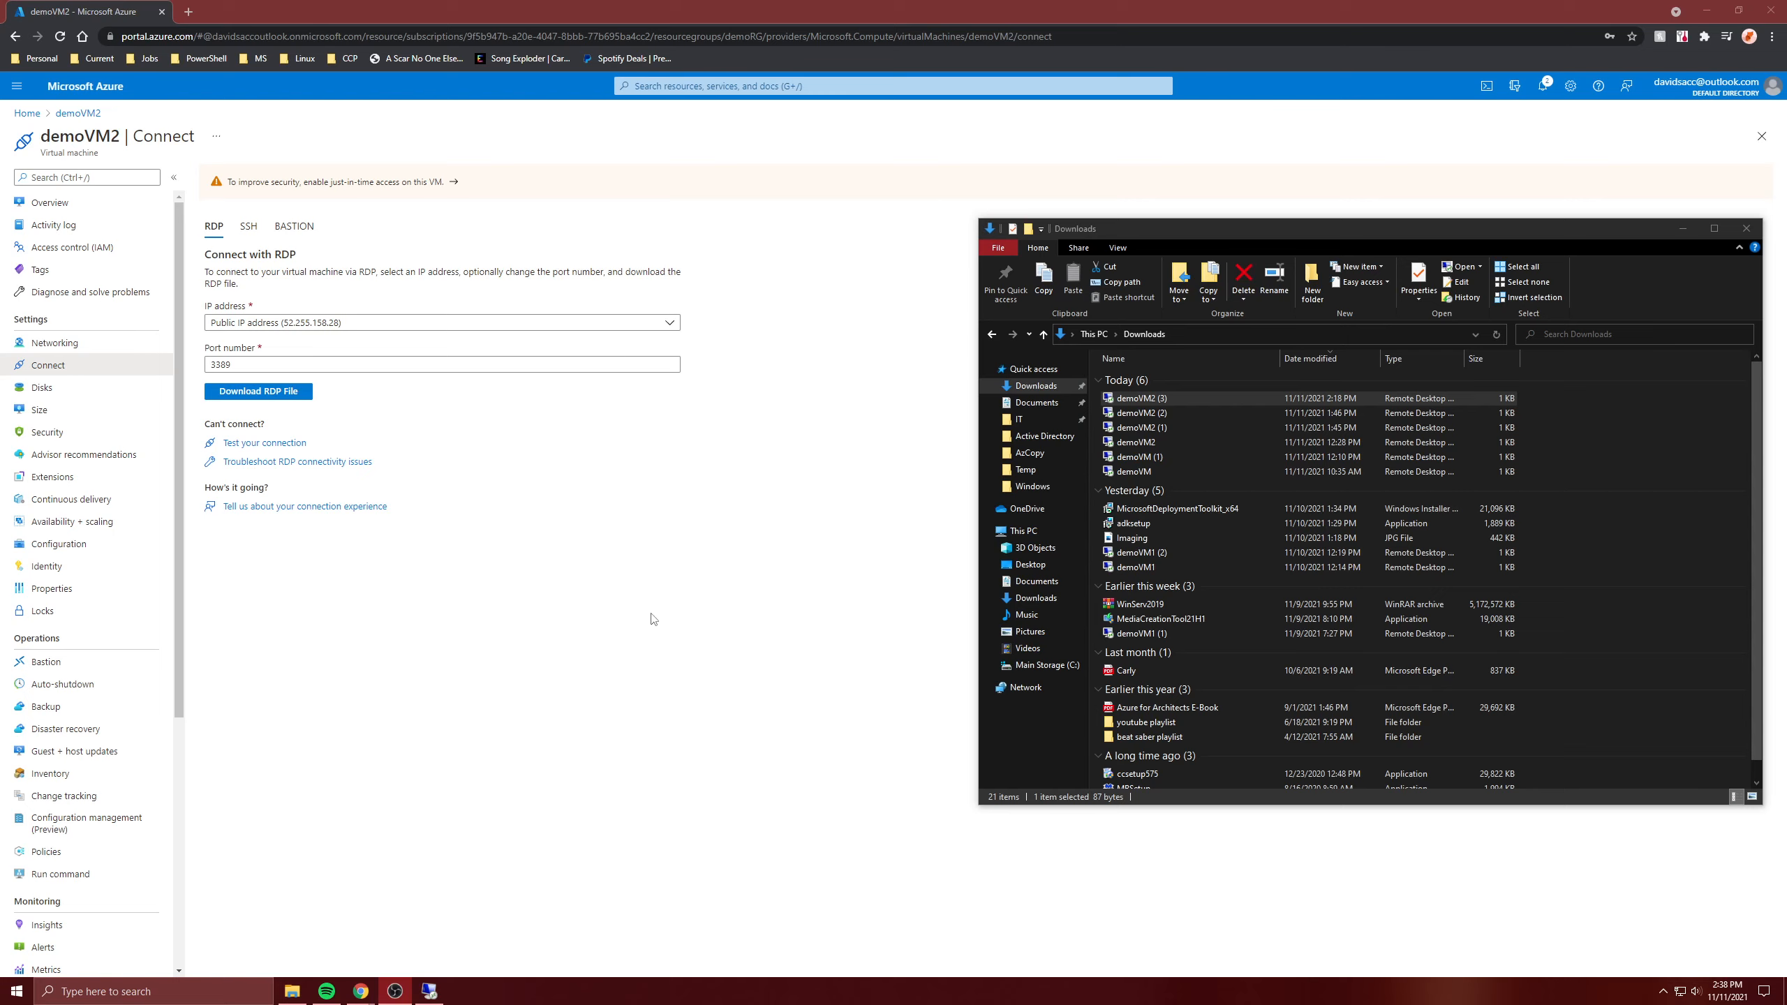
# - Open the demoVM2 RDP file and enter a different account's user name and password
pyautogui.doubleClick(1143, 400)
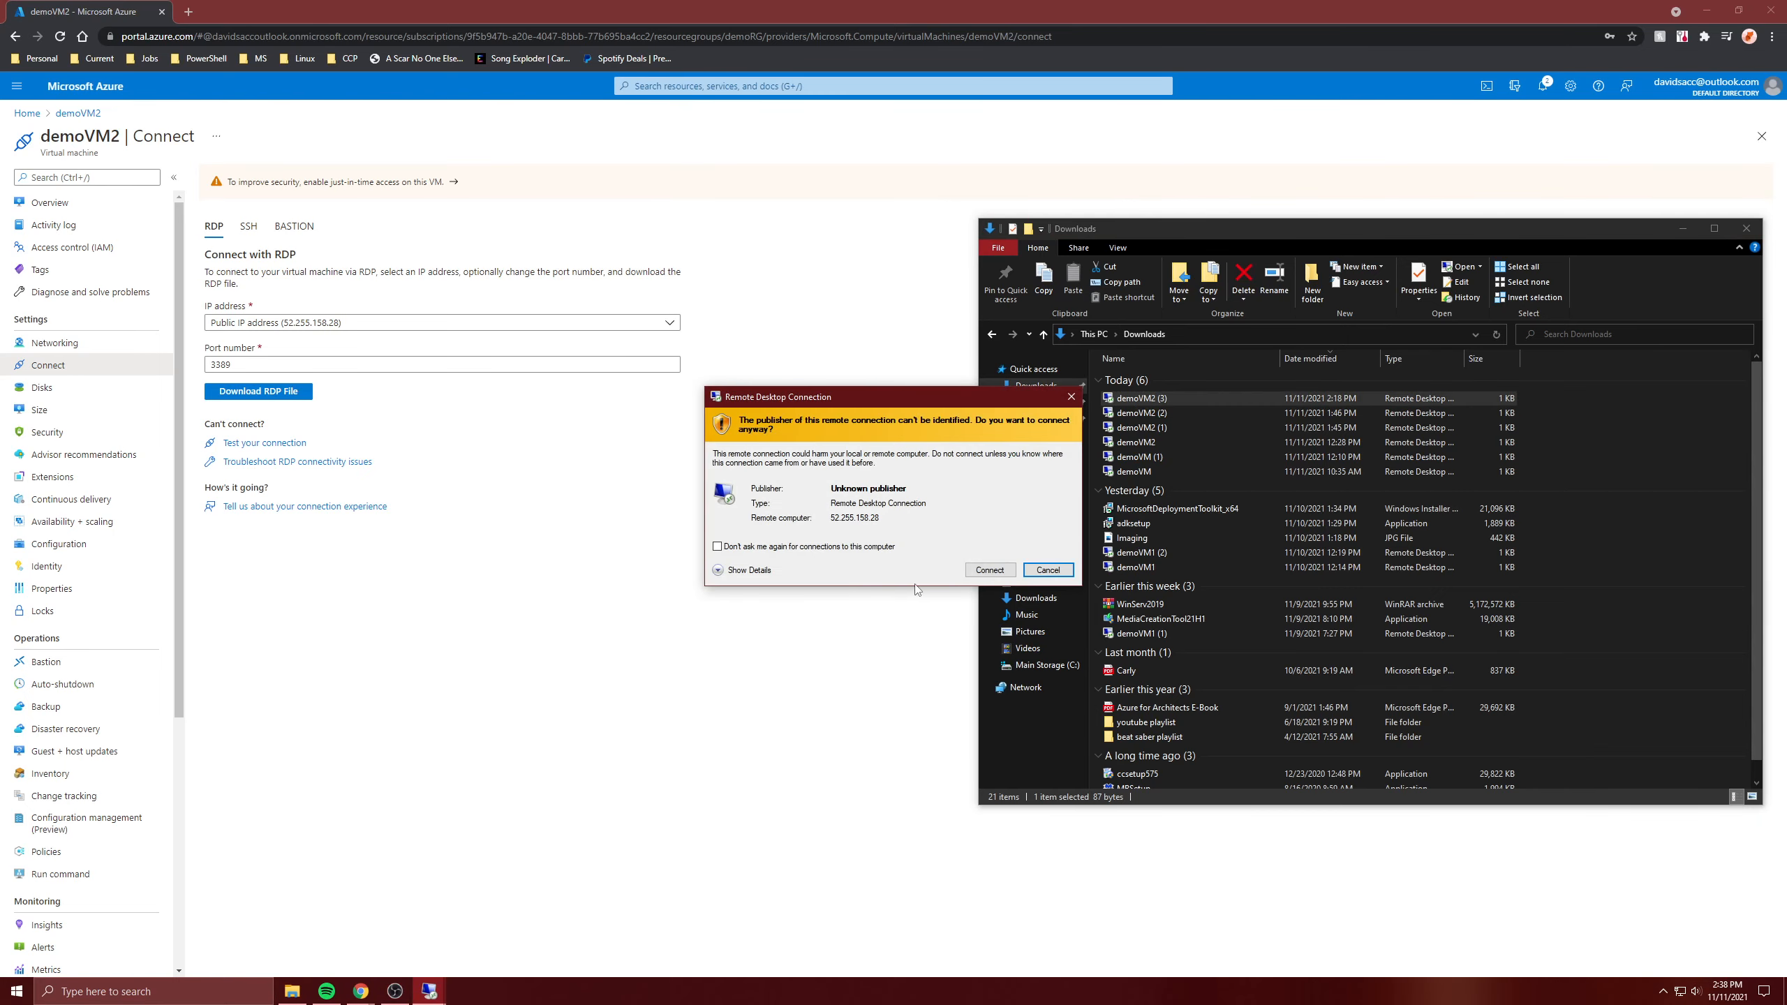
pyautogui.click(985, 569)
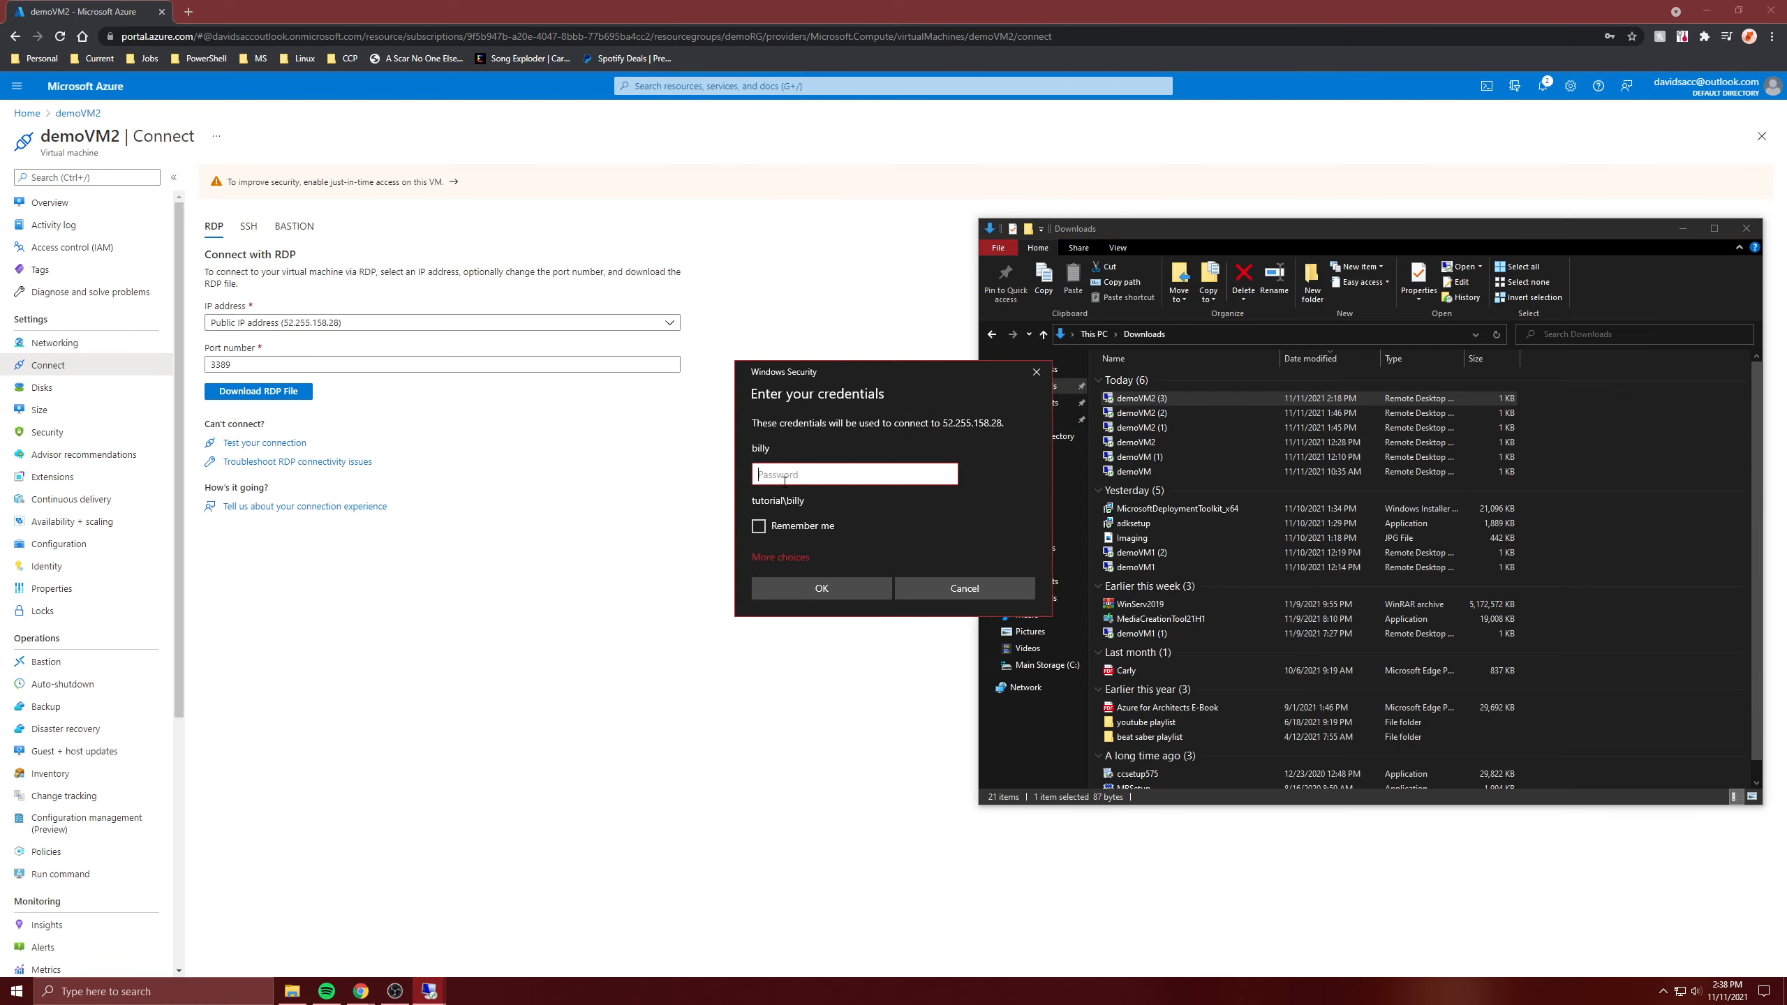
pyautogui.click(786, 558)
pyautogui.click(843, 640)
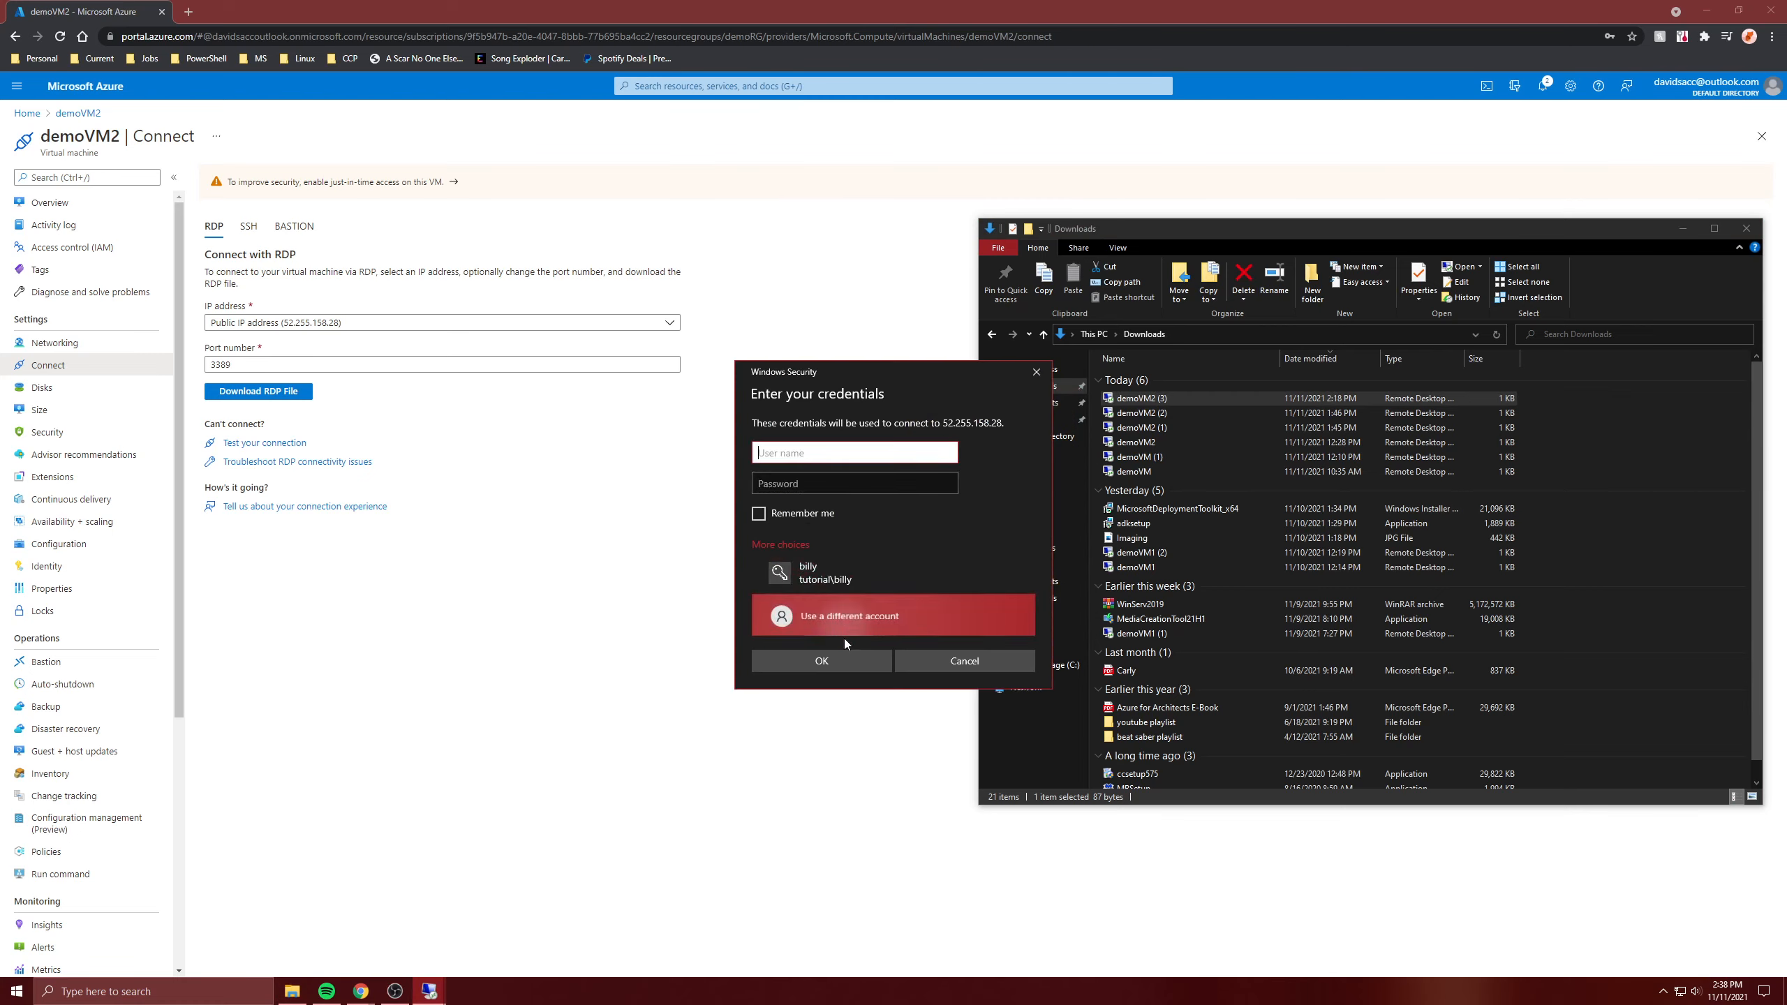
pyautogui.write('david')
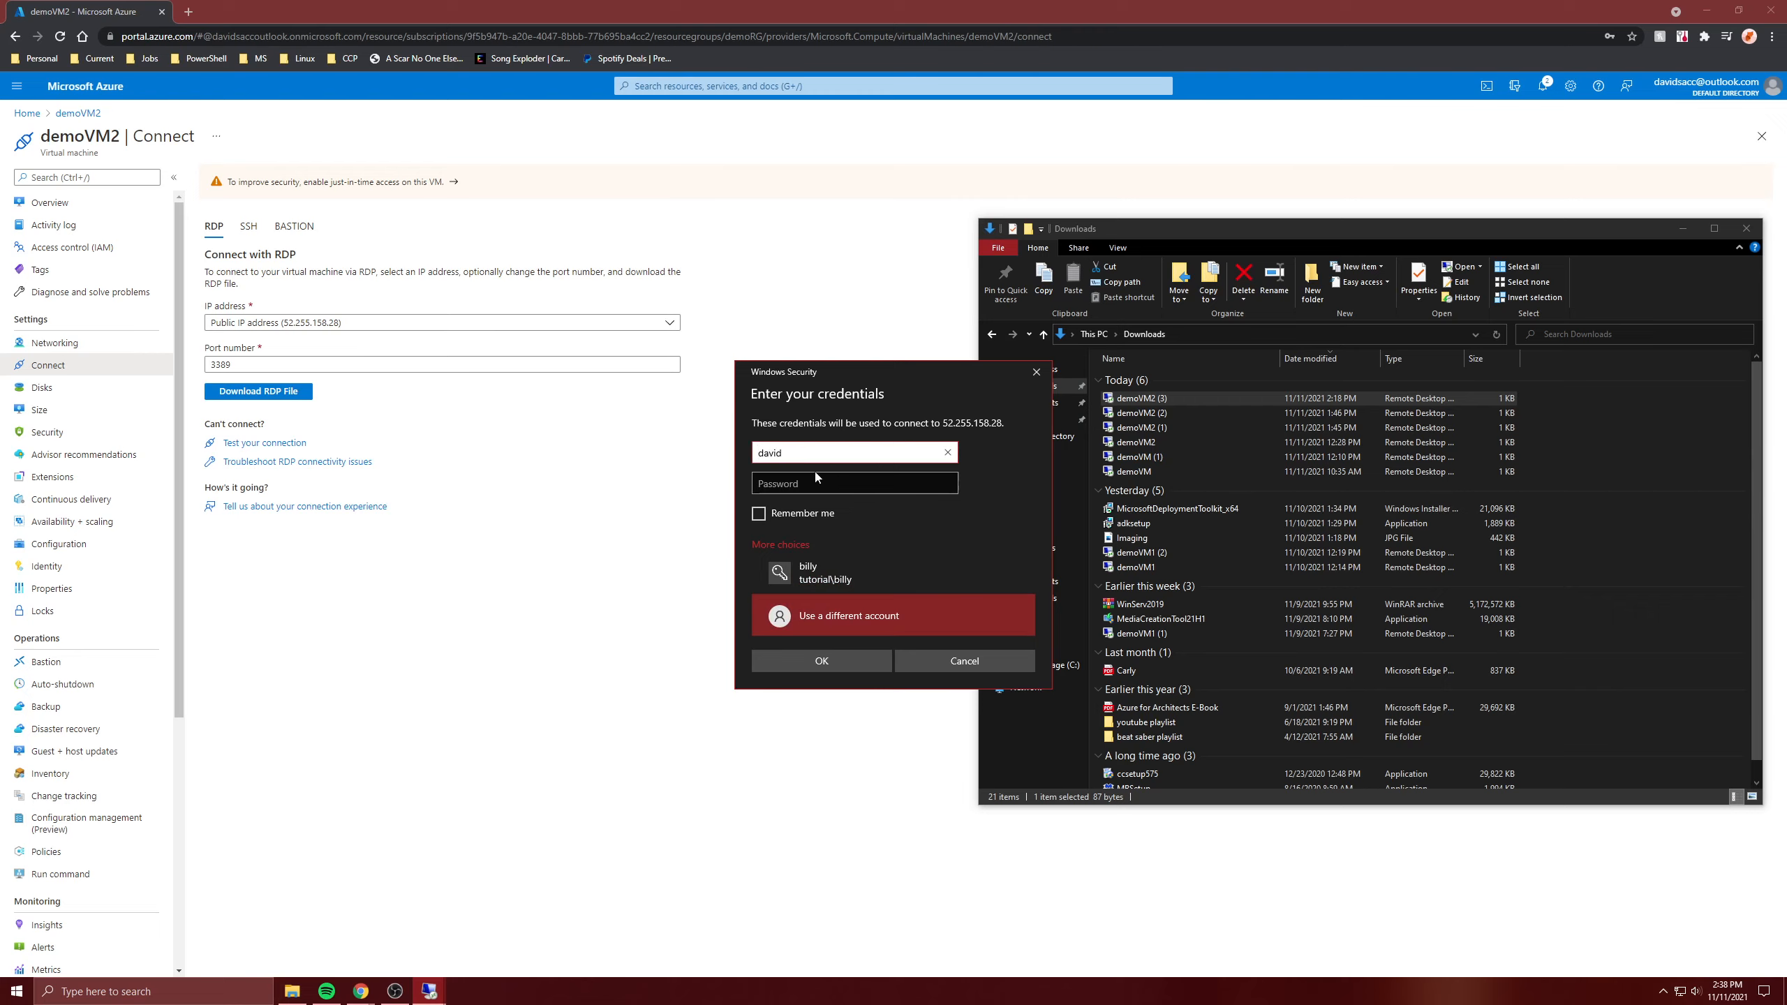
pyautogui.press('Tab')
pyautogui.write('*********')
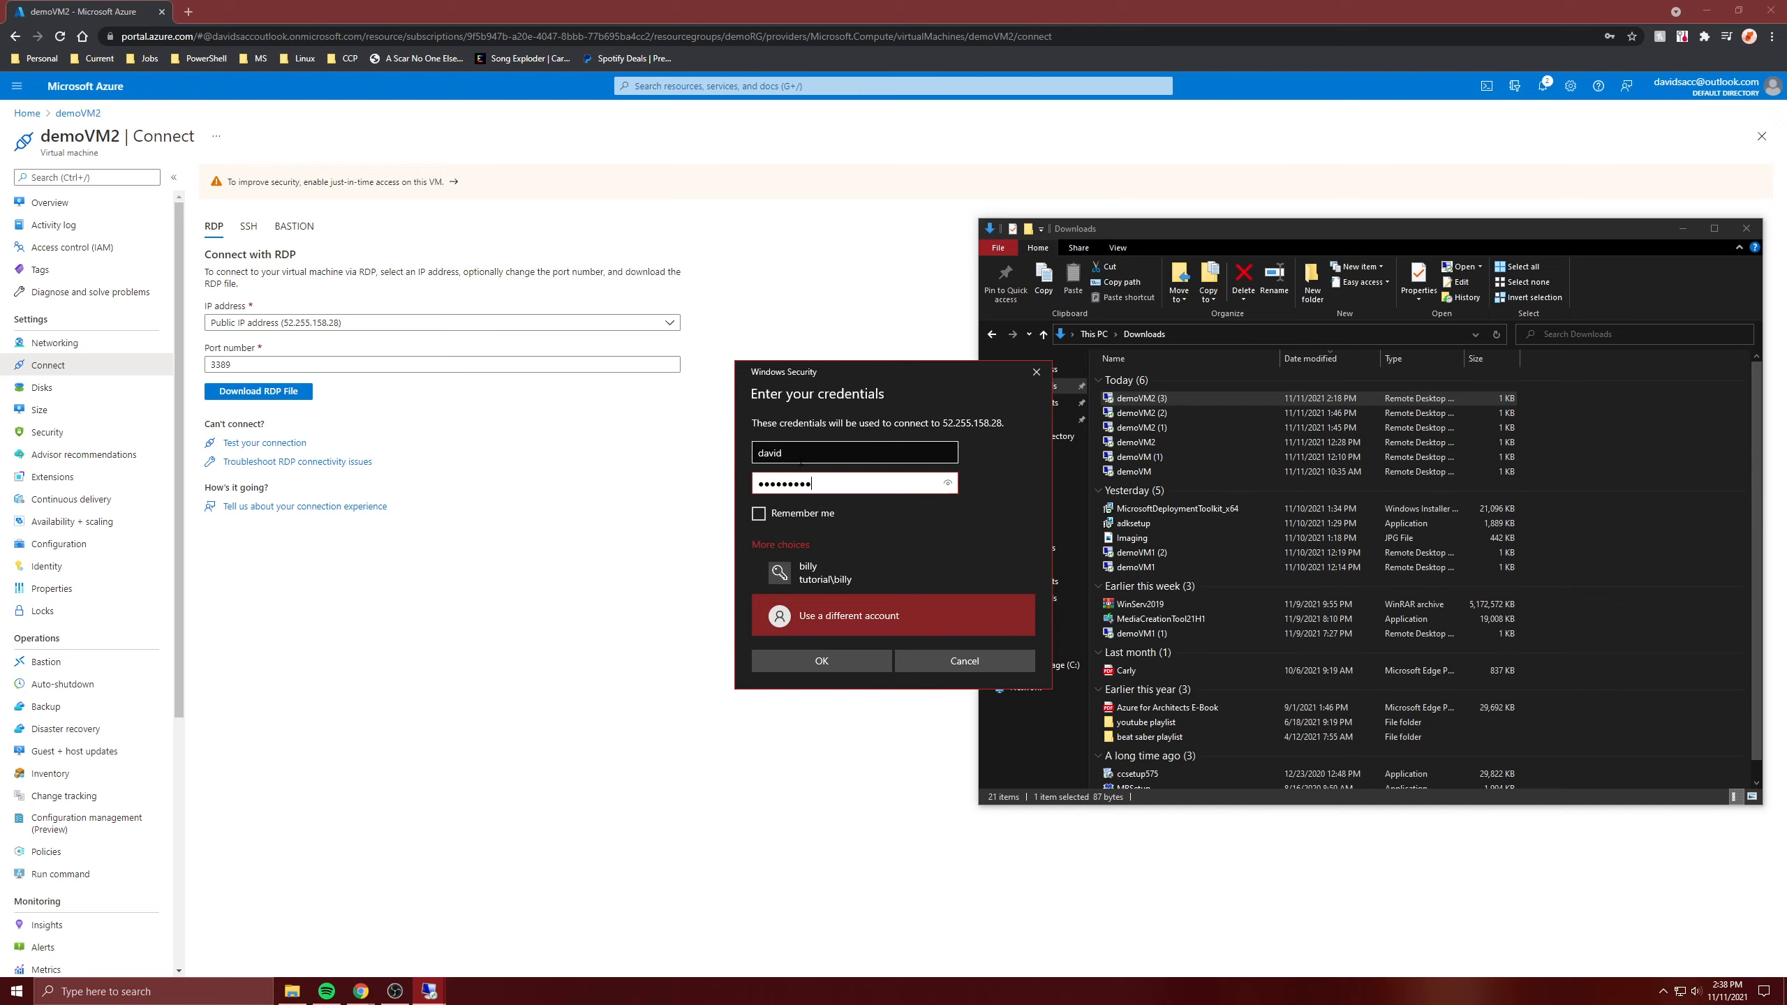
# - Correct the user name to the tutorial domain form, re-enter the password, and retry
pyautogui.hotkey('shift', 'Tab')
pyautogui.write('tuto')
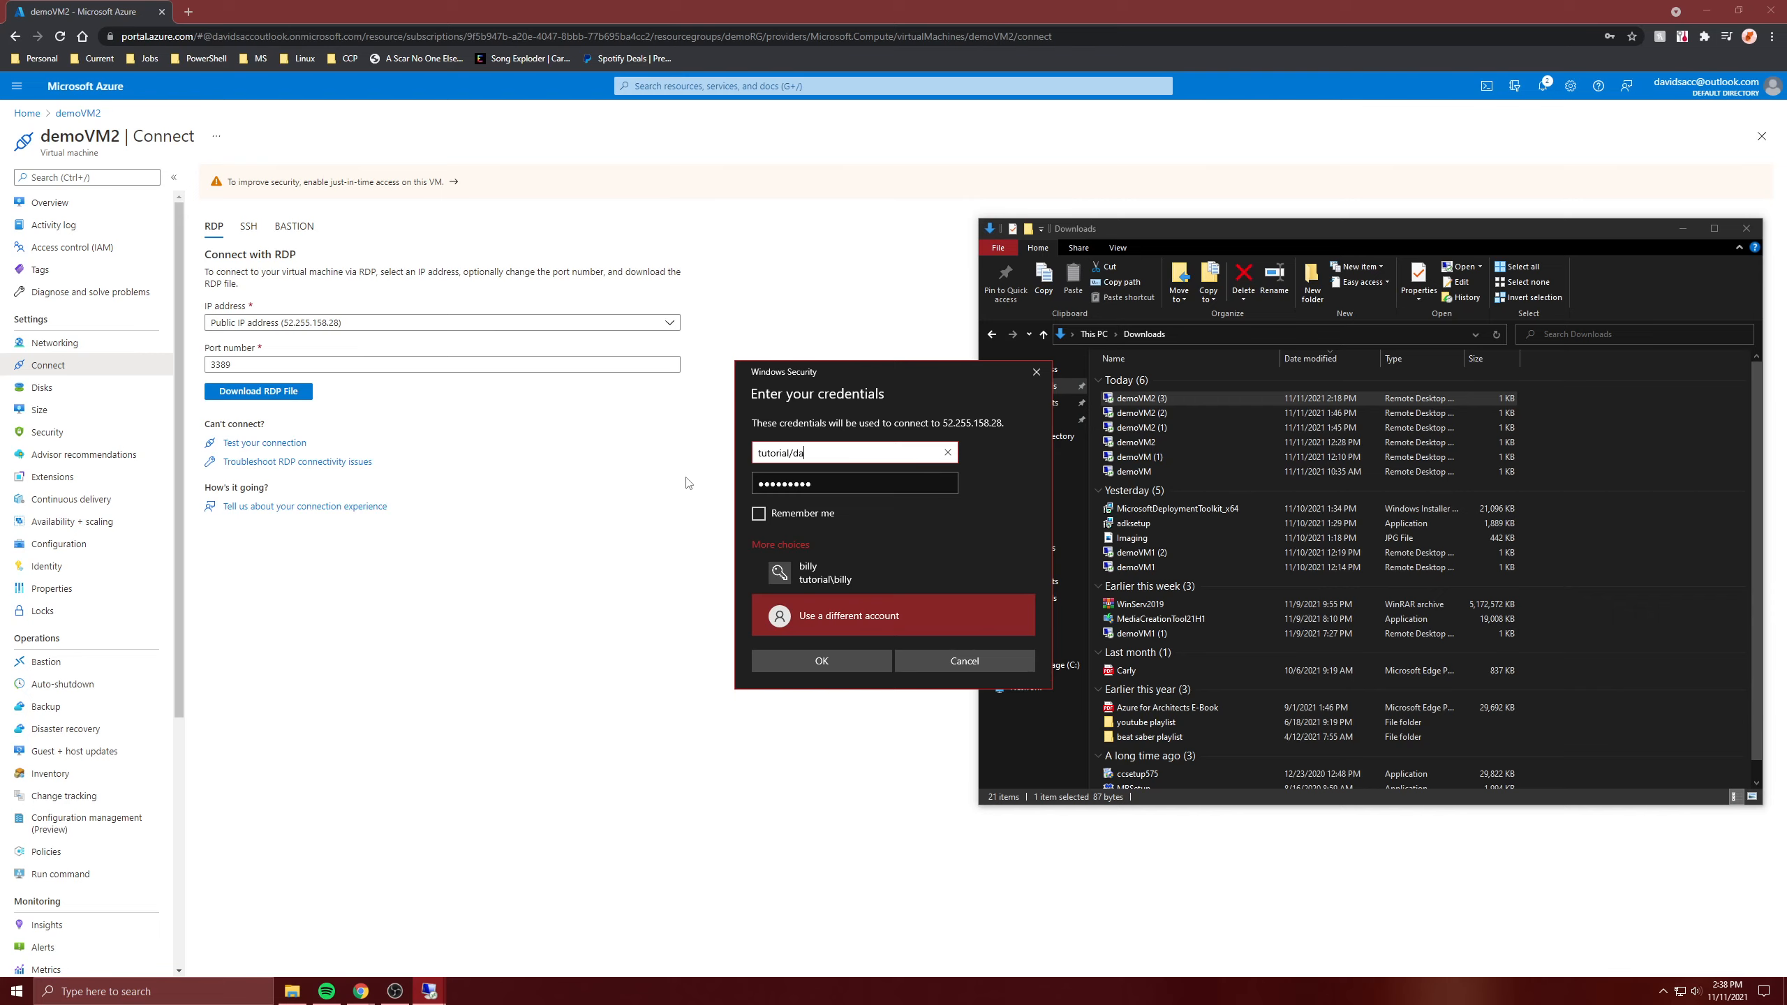
pyautogui.press('Tab')
pyautogui.press('BackSpace')
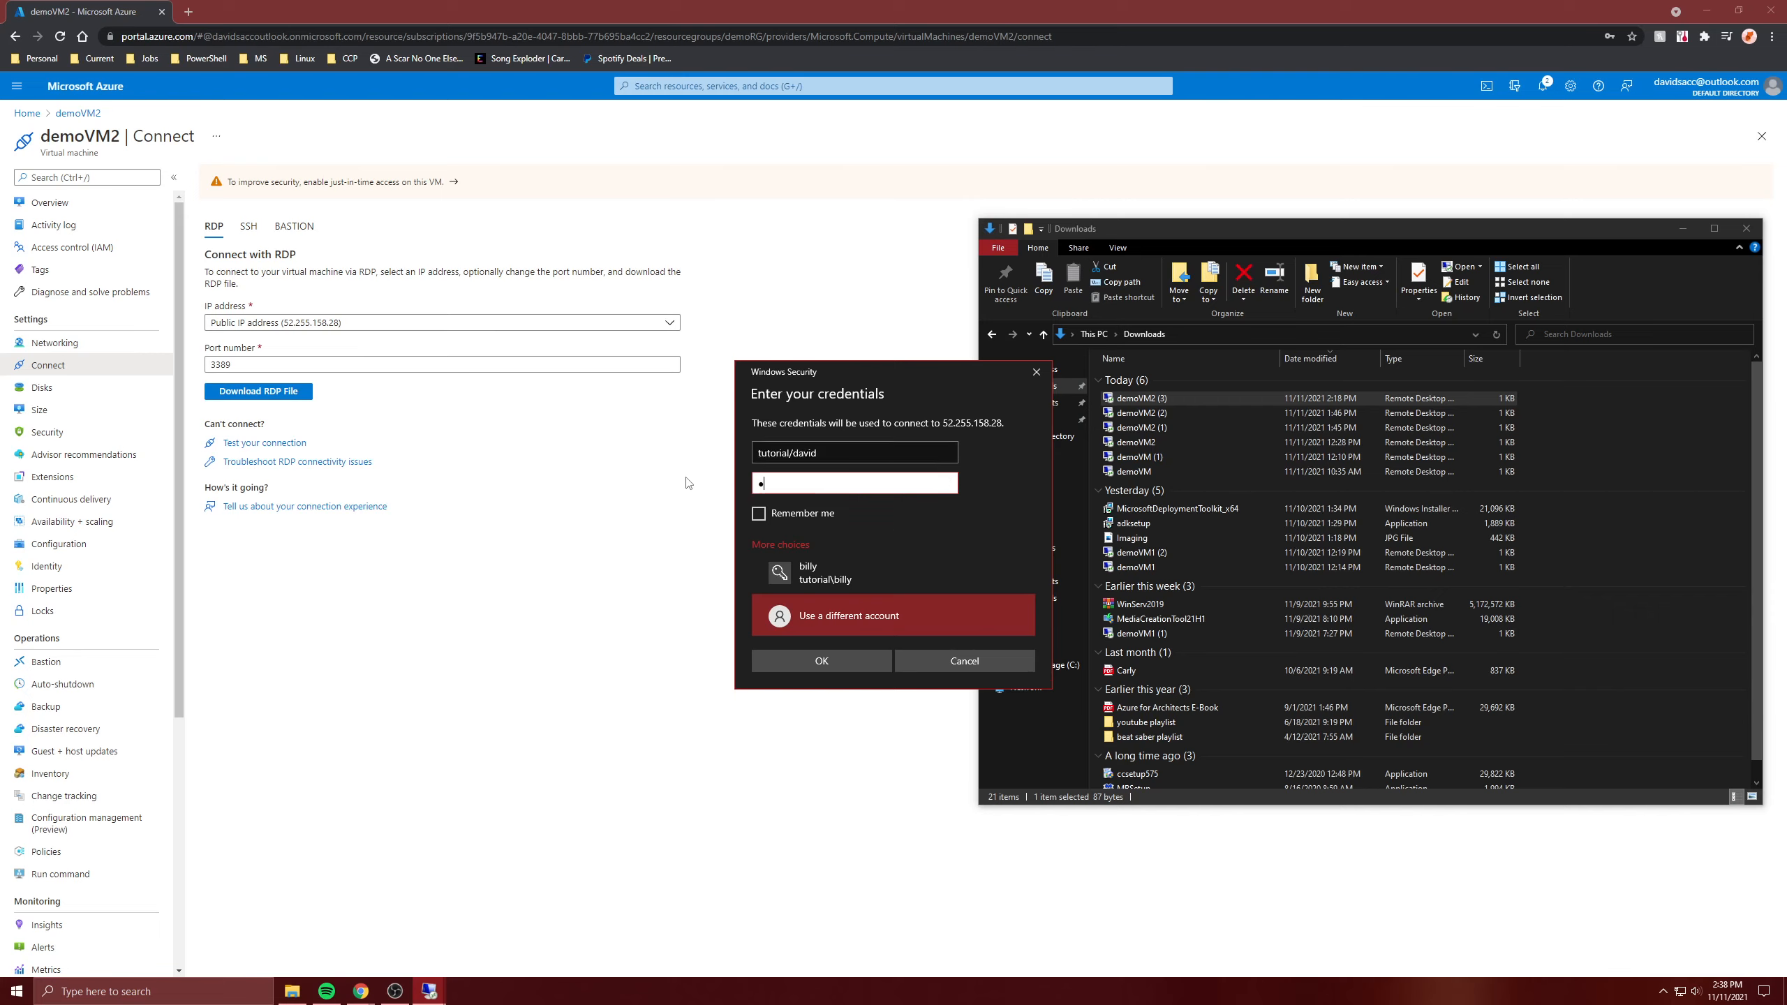
pyautogui.write('*************')
pyautogui.click(813, 667)
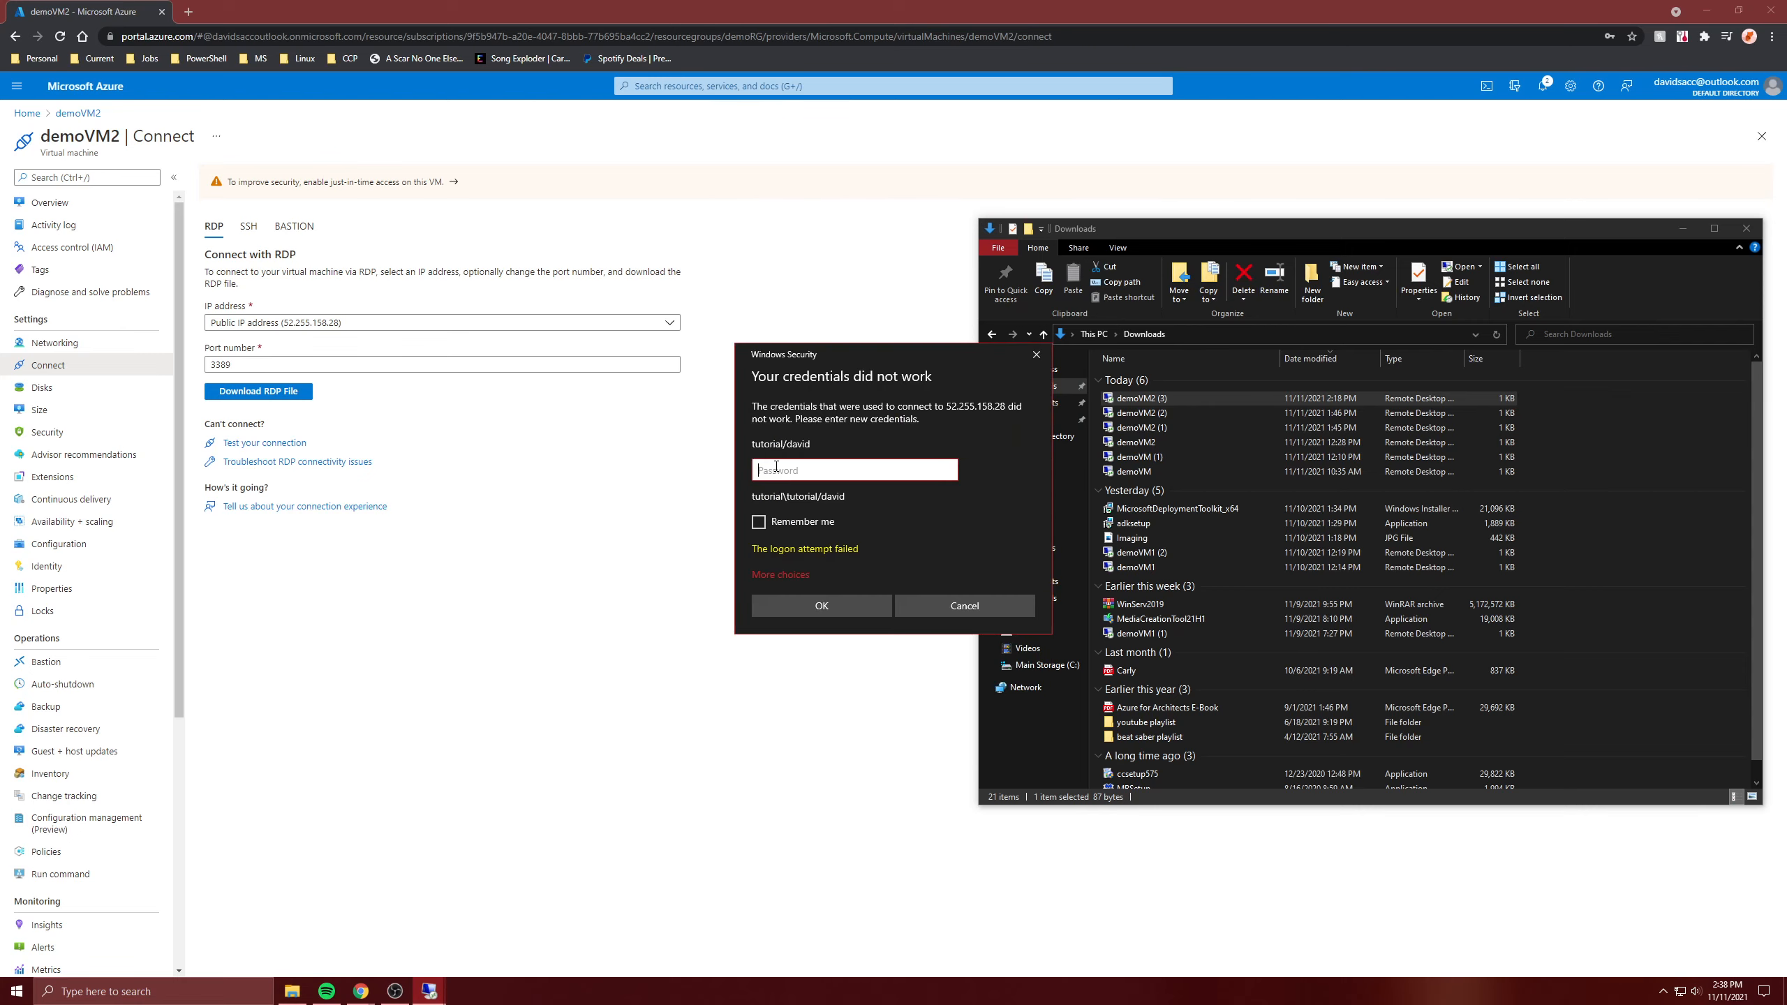
pyautogui.write('************')
pyautogui.click(824, 600)
# - Sign in with a different admin account's credentials and accept the certificate warning
pyautogui.click(802, 572)
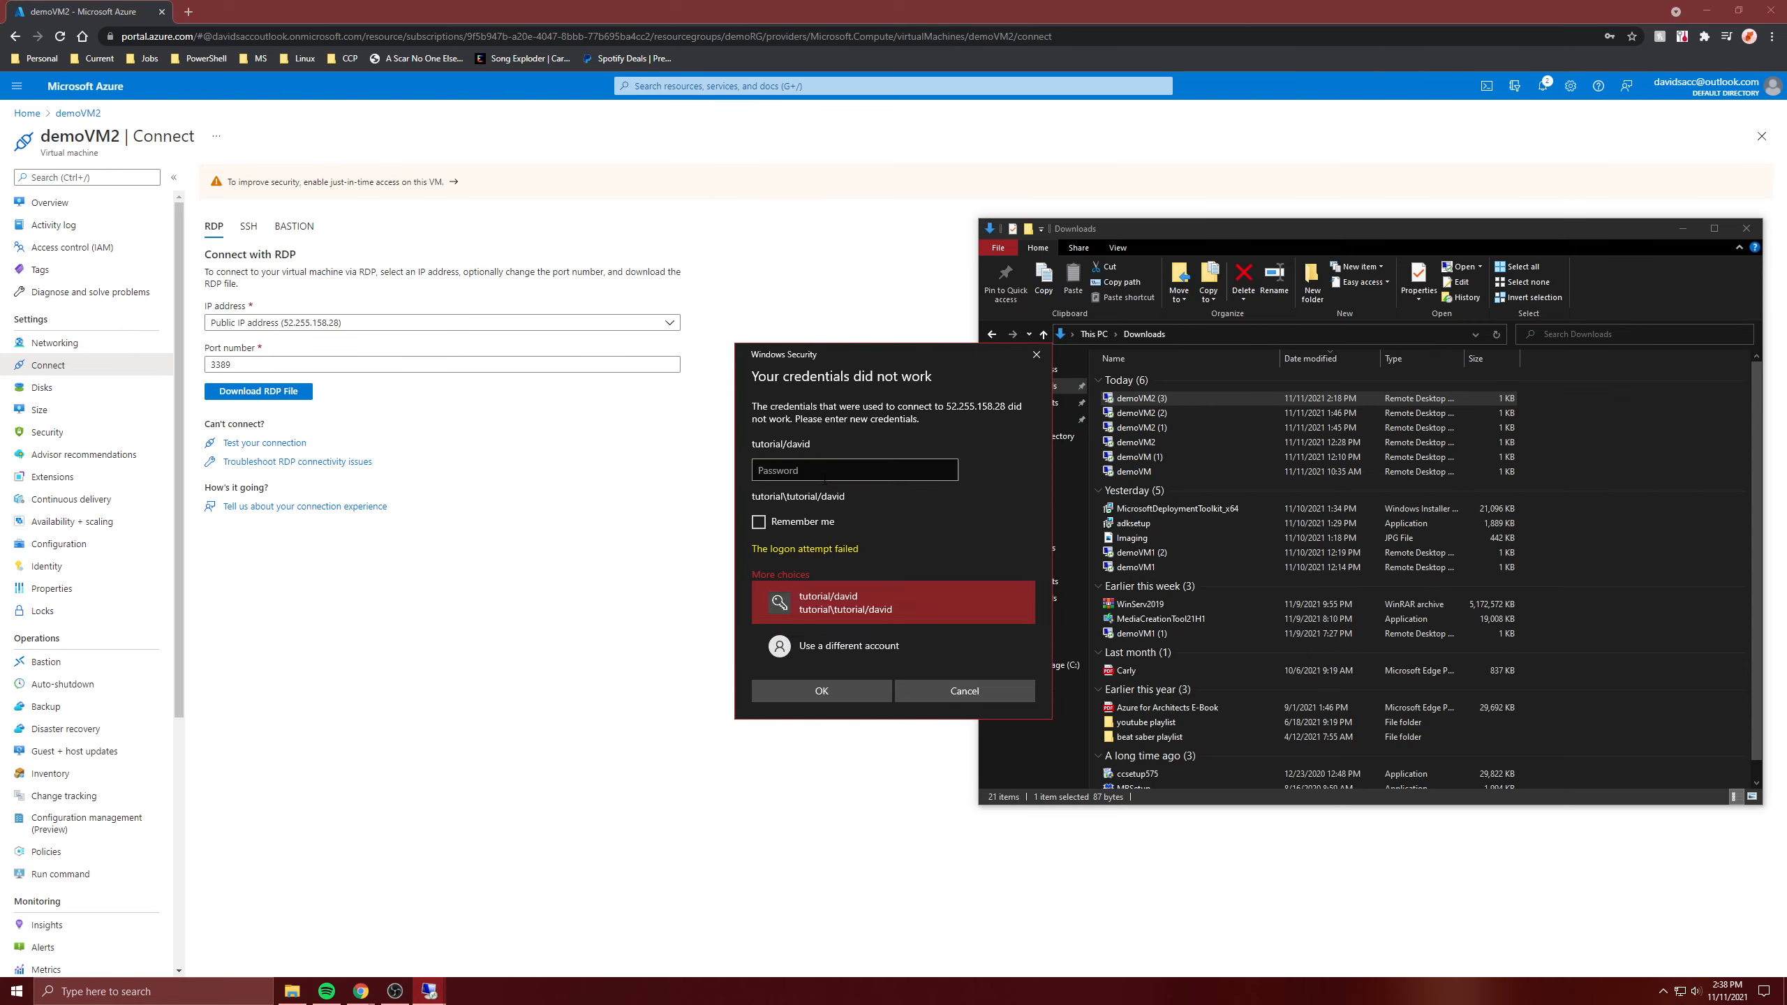
pyautogui.click(821, 640)
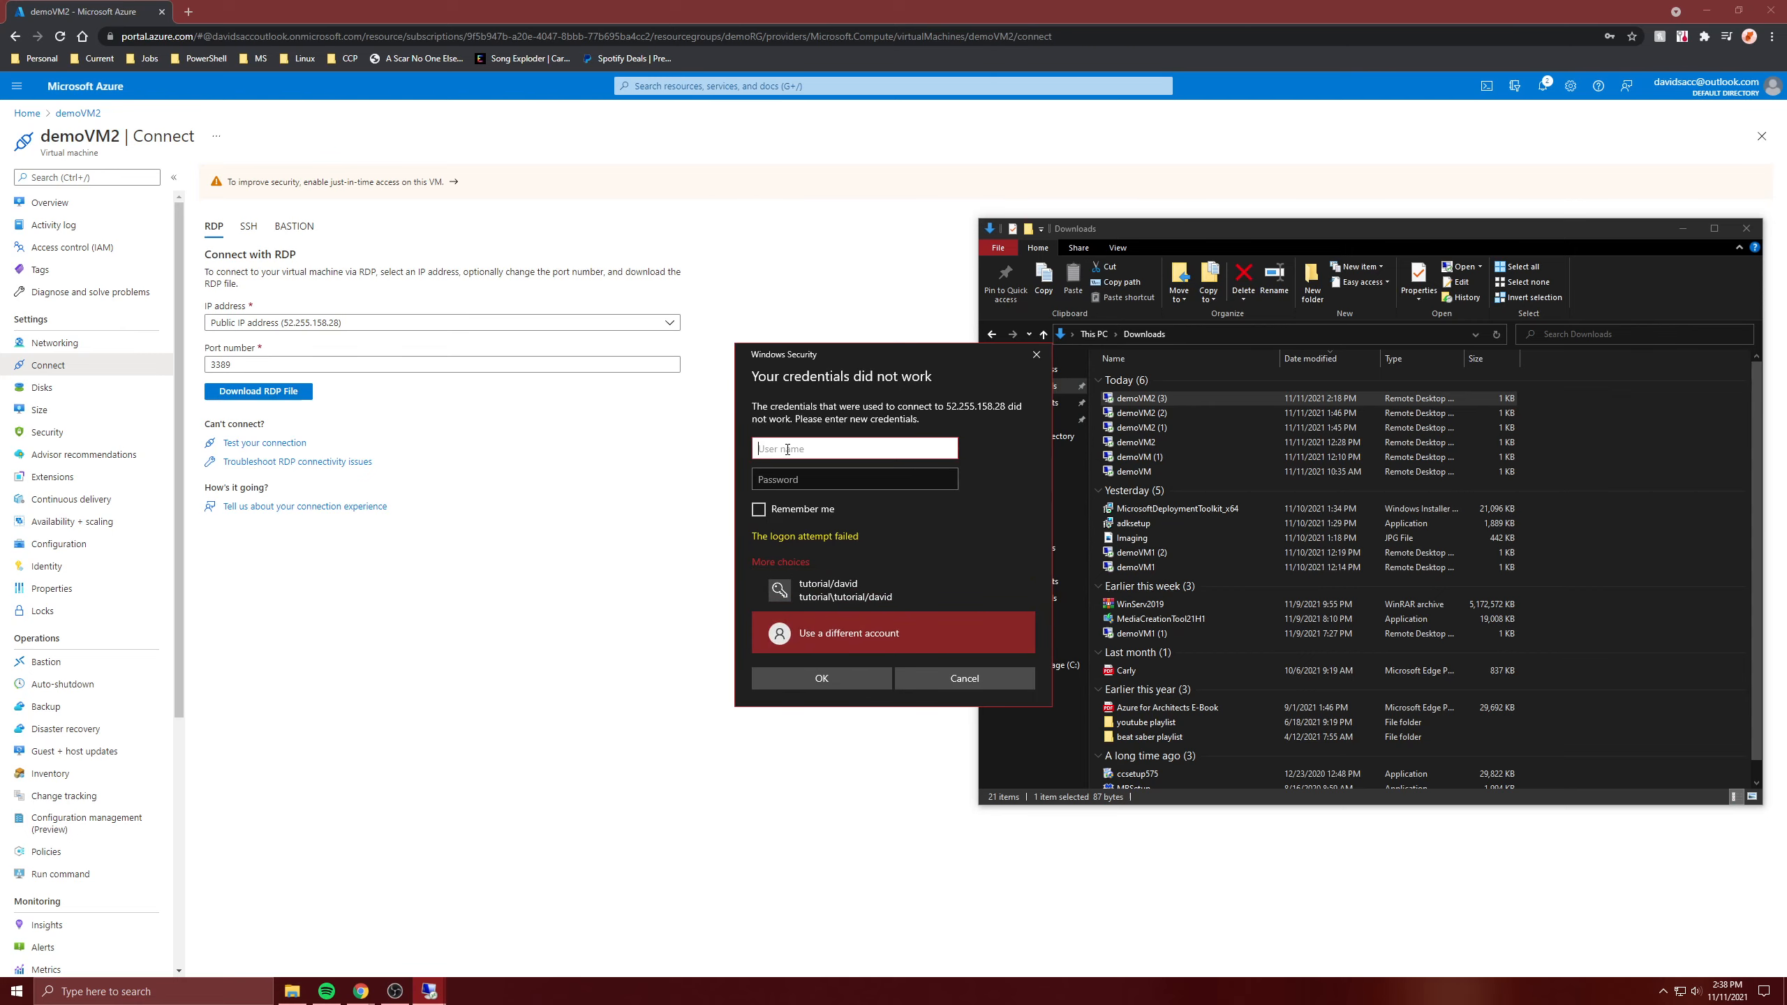
pyautogui.write('david')
pyautogui.press('Tab')
pyautogui.write('*******')
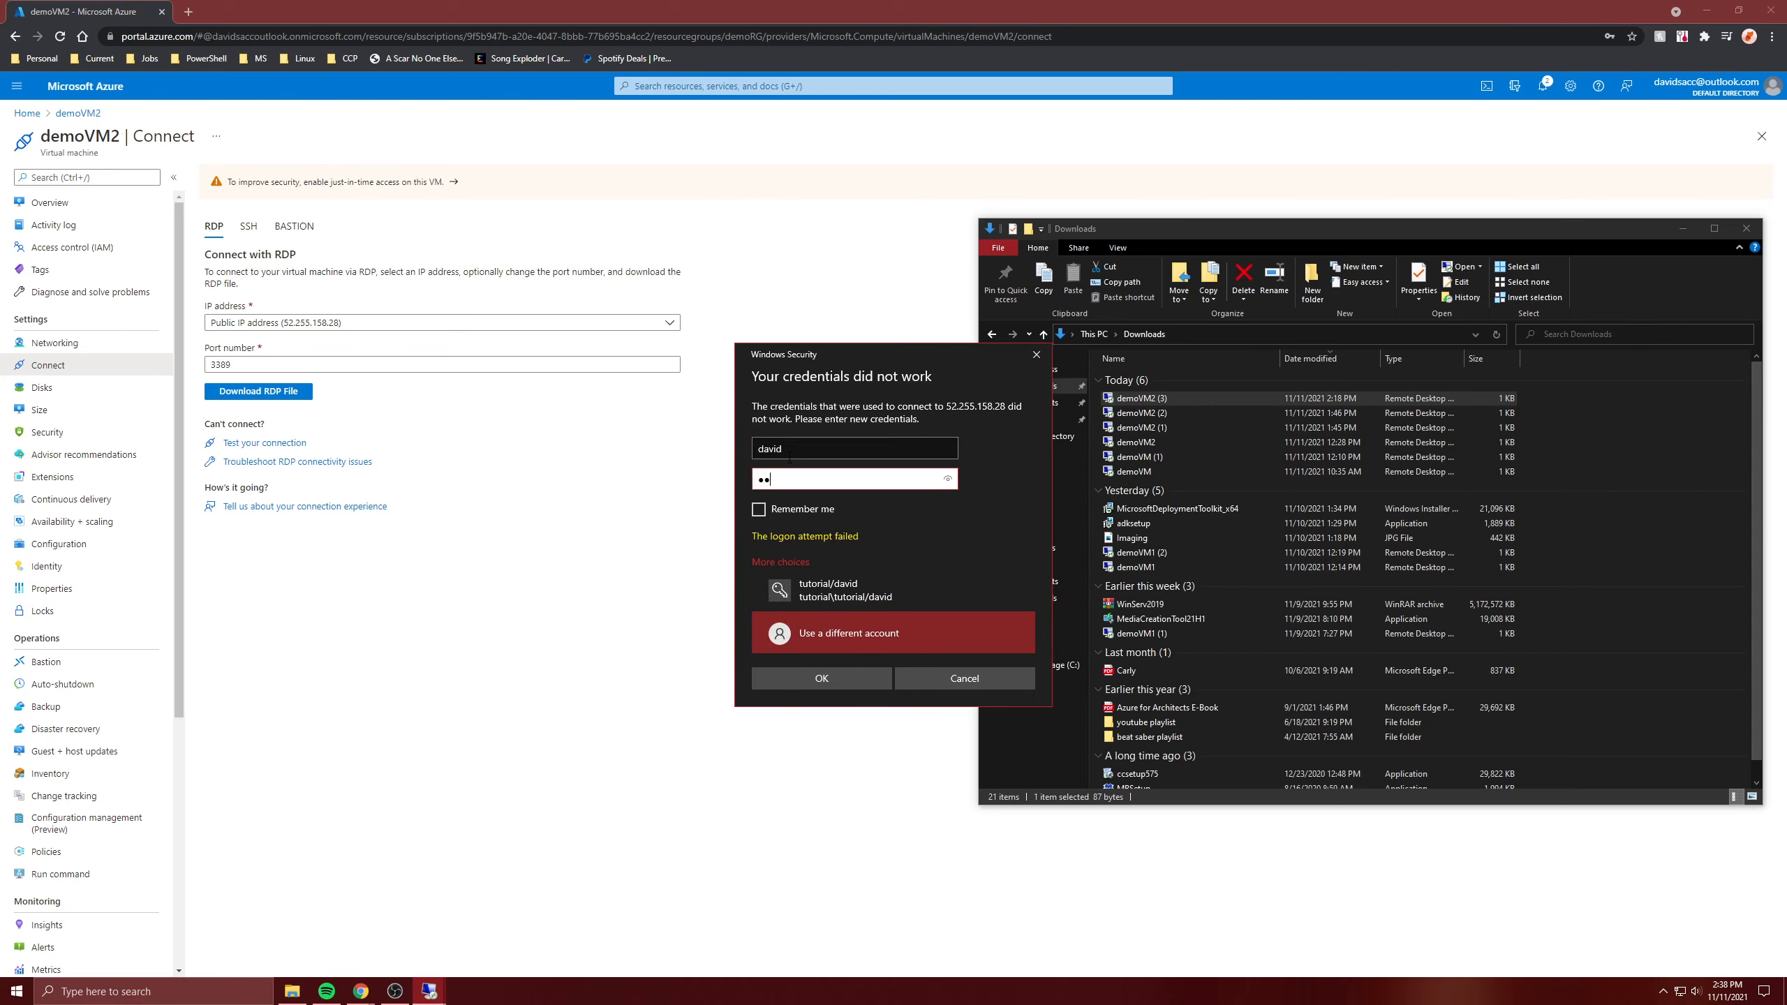
pyautogui.press('Return')
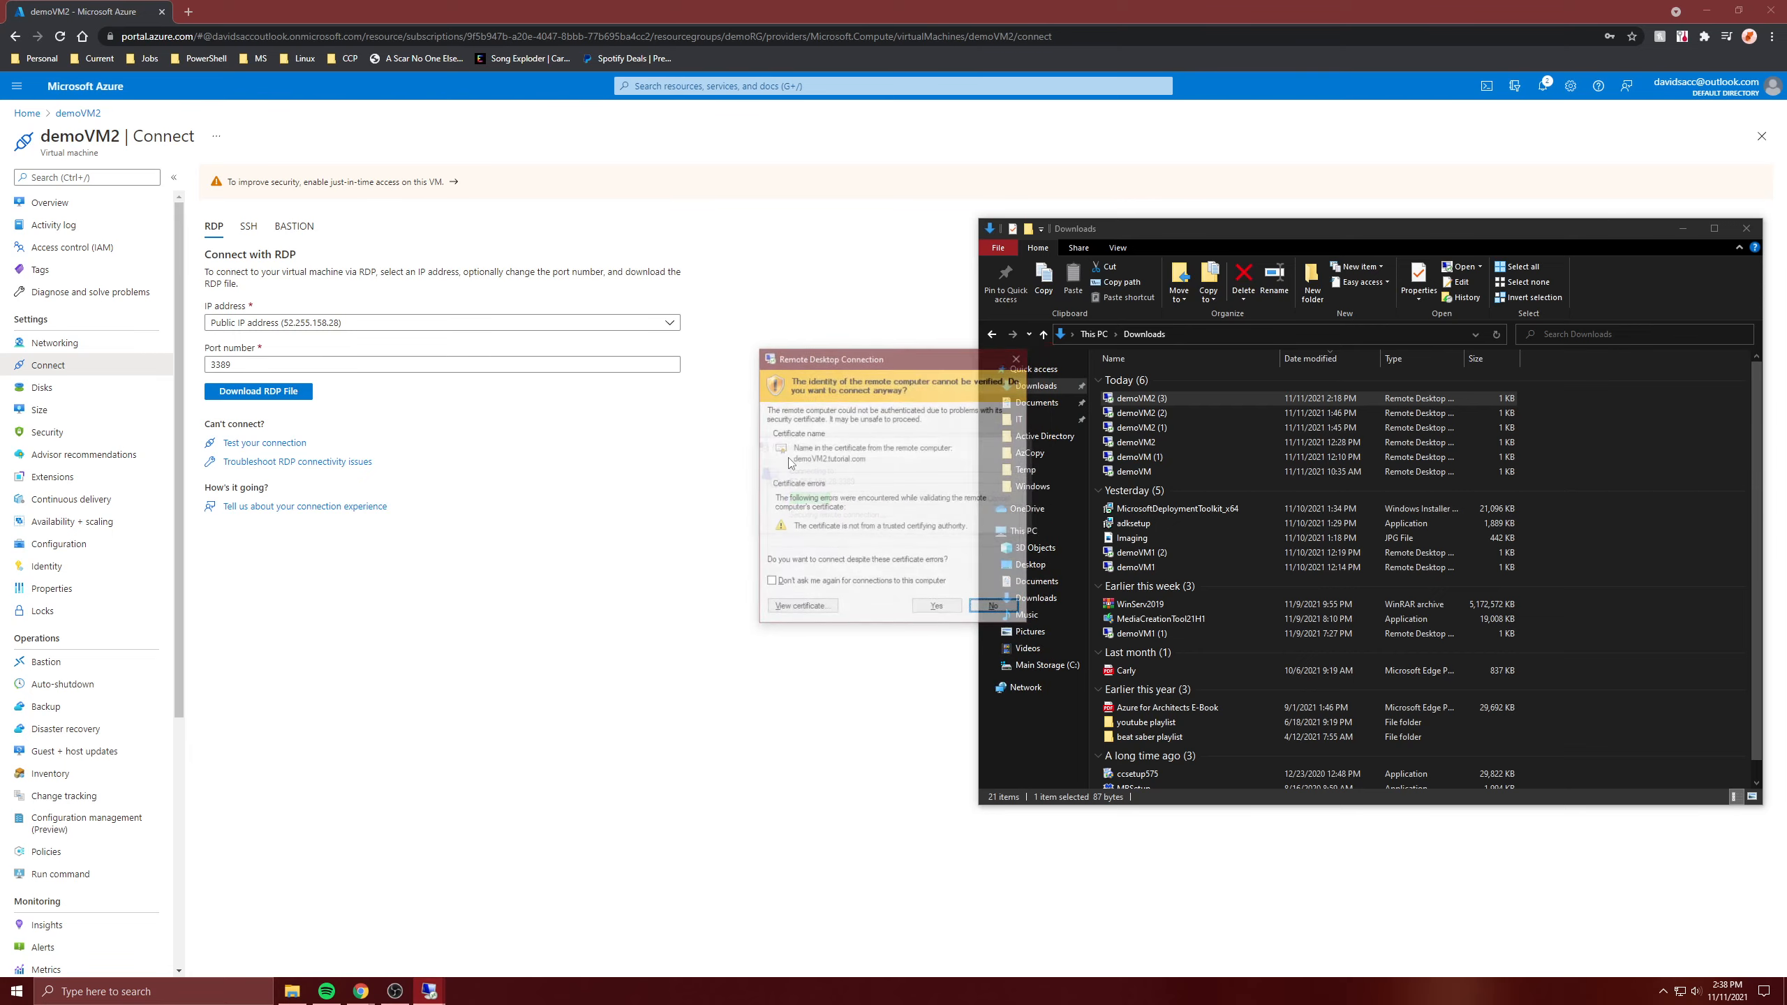
pyautogui.press('Return')
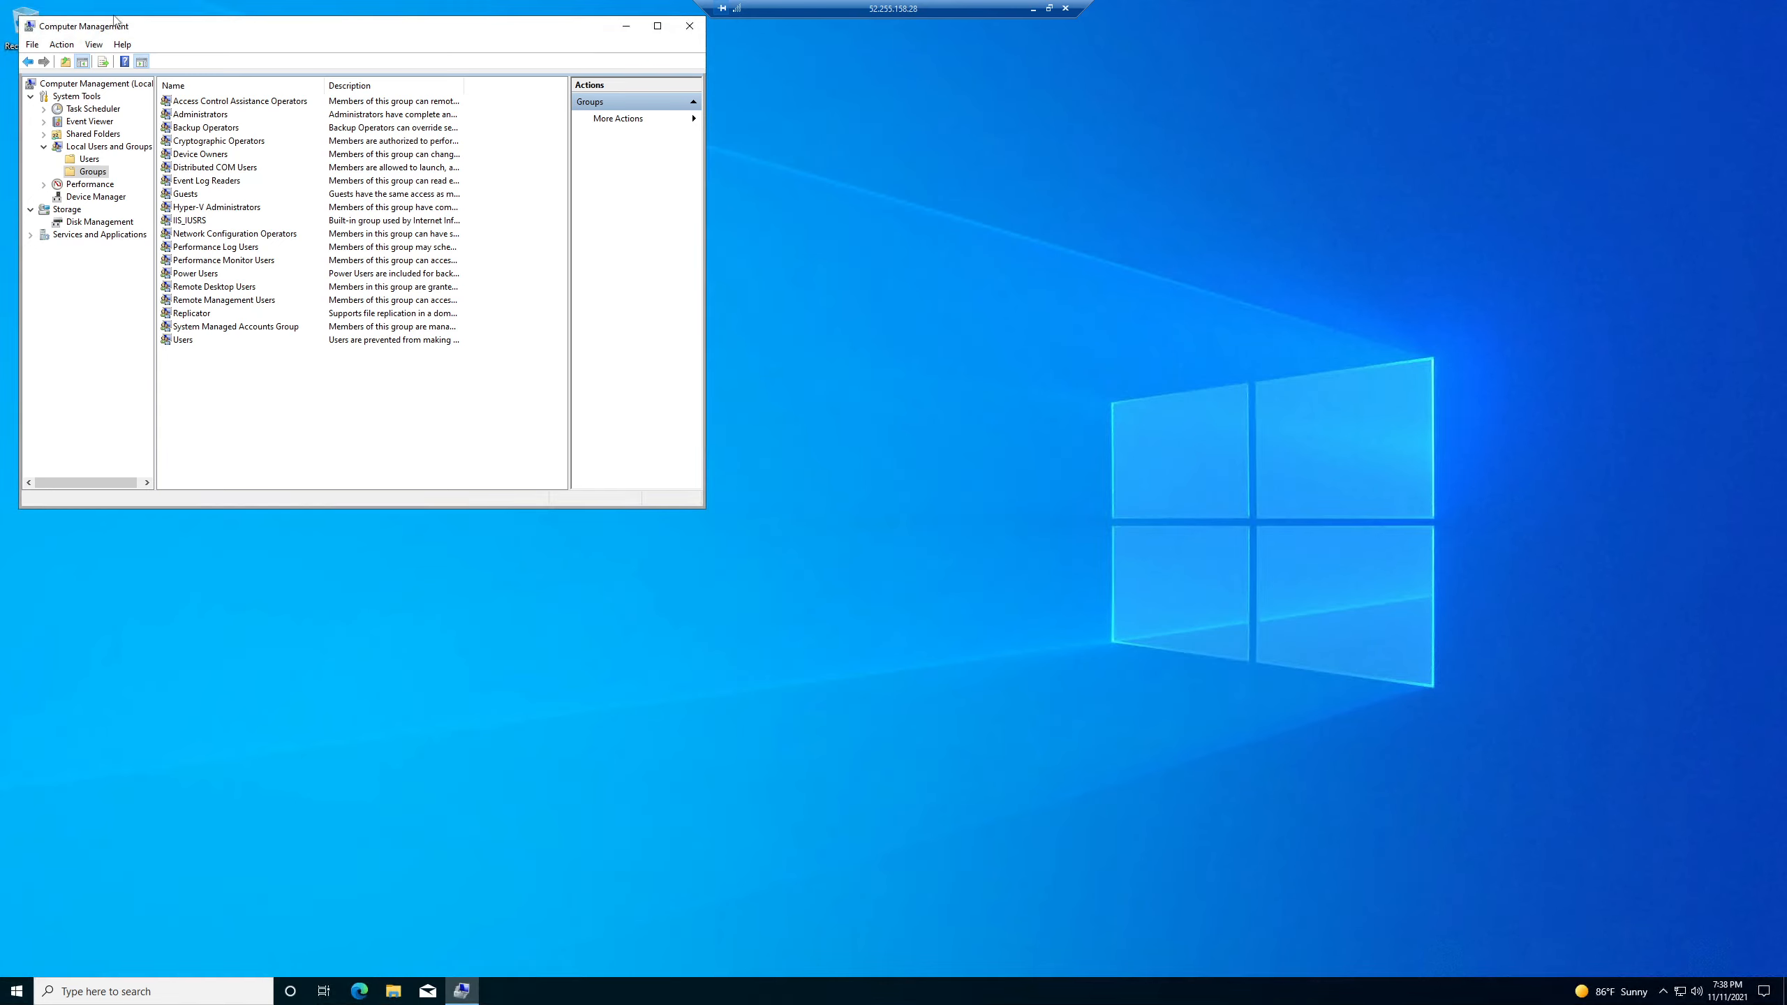
# - Open Remote Desktop Users in Local Groups and remove the TUTORIAL domain user
pyautogui.click(102, 174)
pyautogui.doubleClick(217, 287)
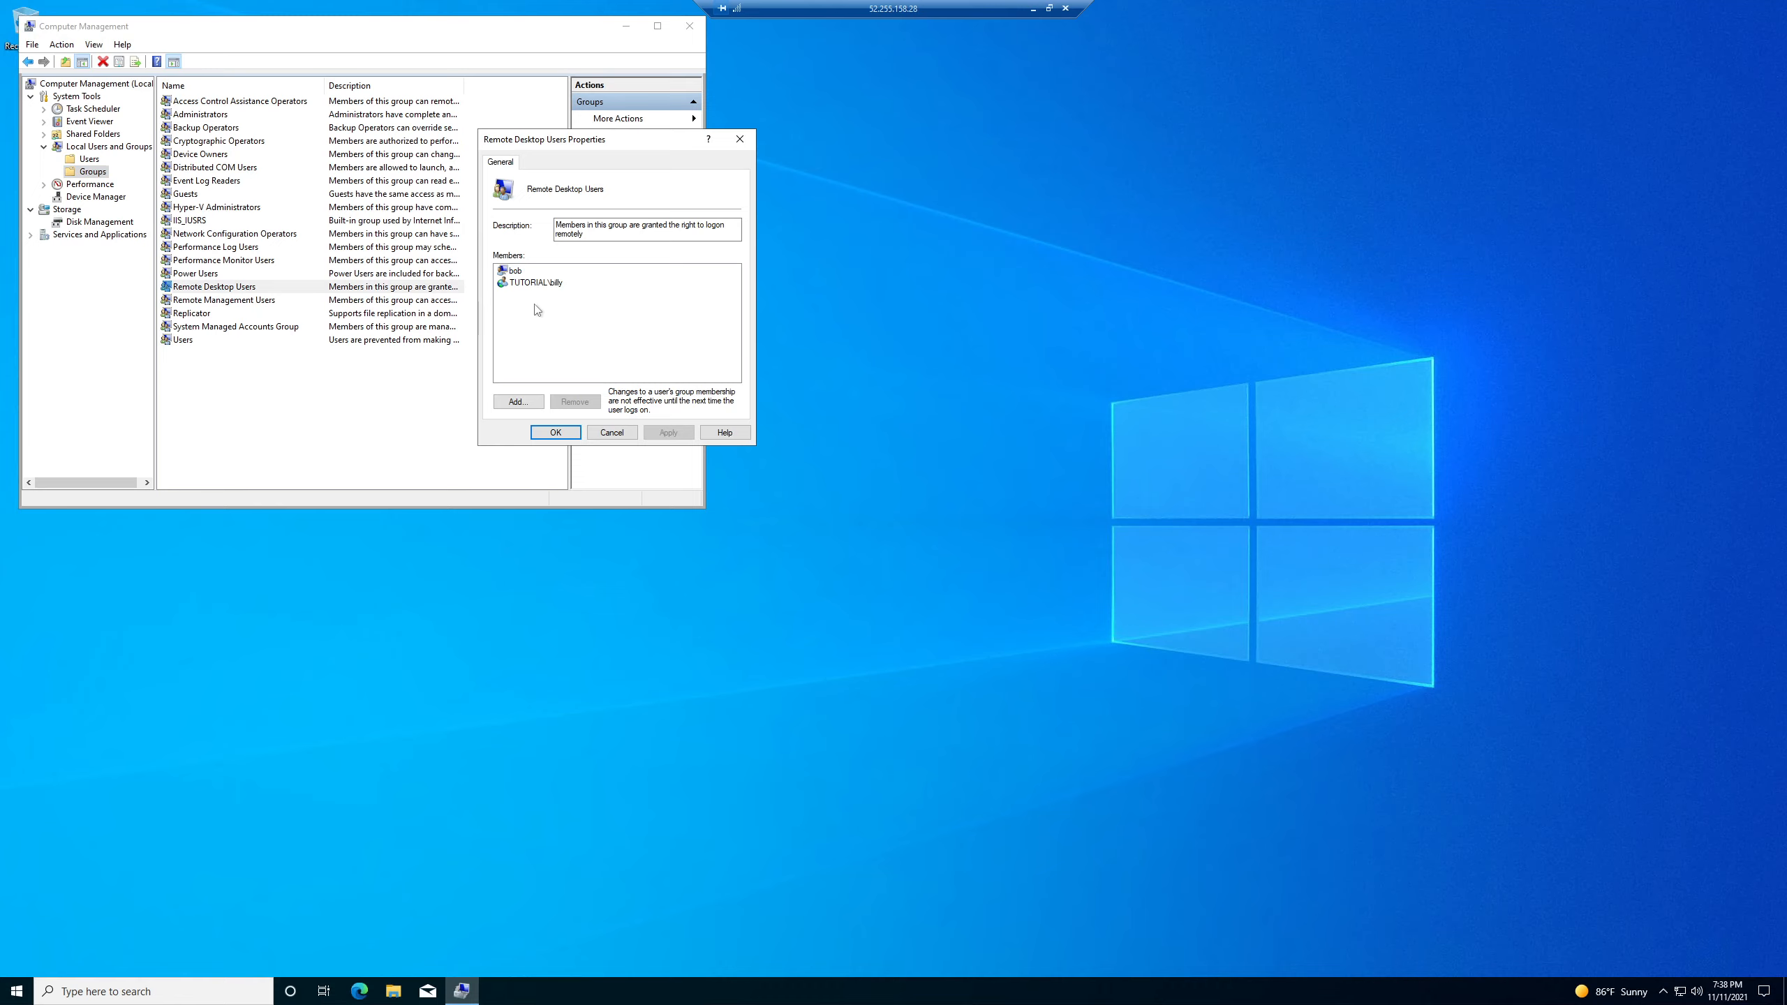
pyautogui.click(528, 284)
pyautogui.click(575, 402)
# - Re-add the new domain user via Check Names, then apply and close the group properties
pyautogui.click(516, 403)
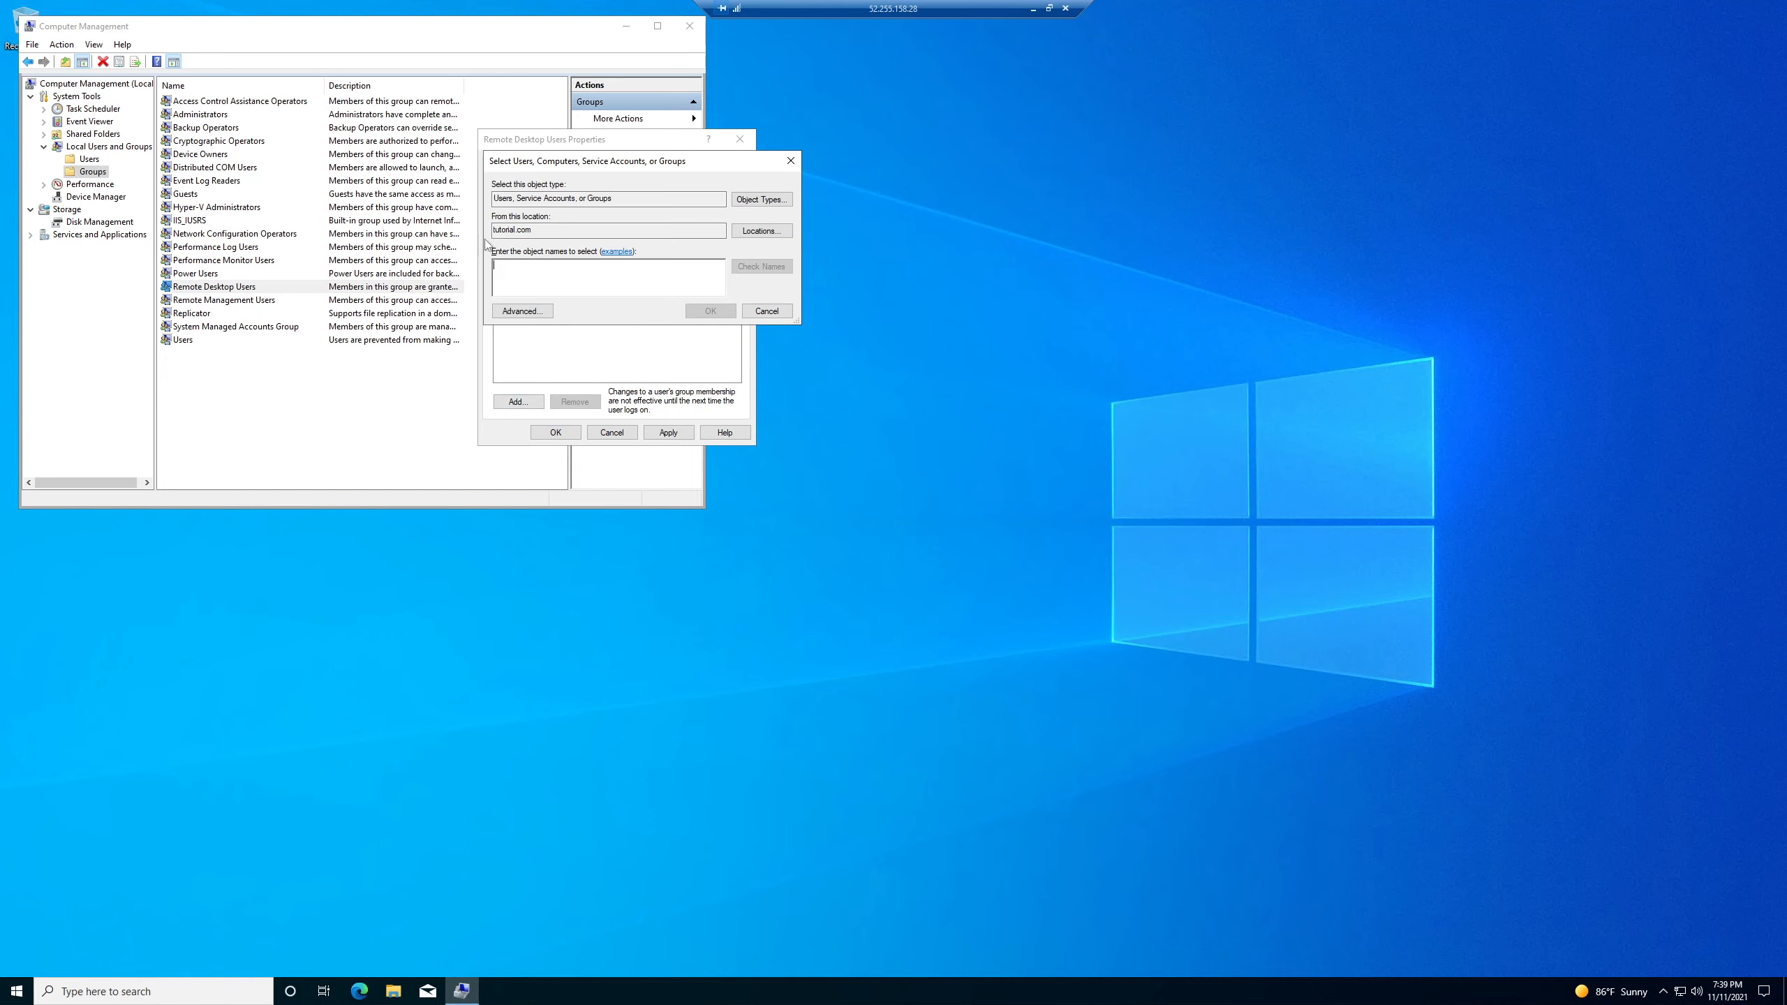
pyautogui.moveTo(612, 230); pyautogui.dragTo(495, 230)
pyautogui.click(522, 267)
pyautogui.write('billy')
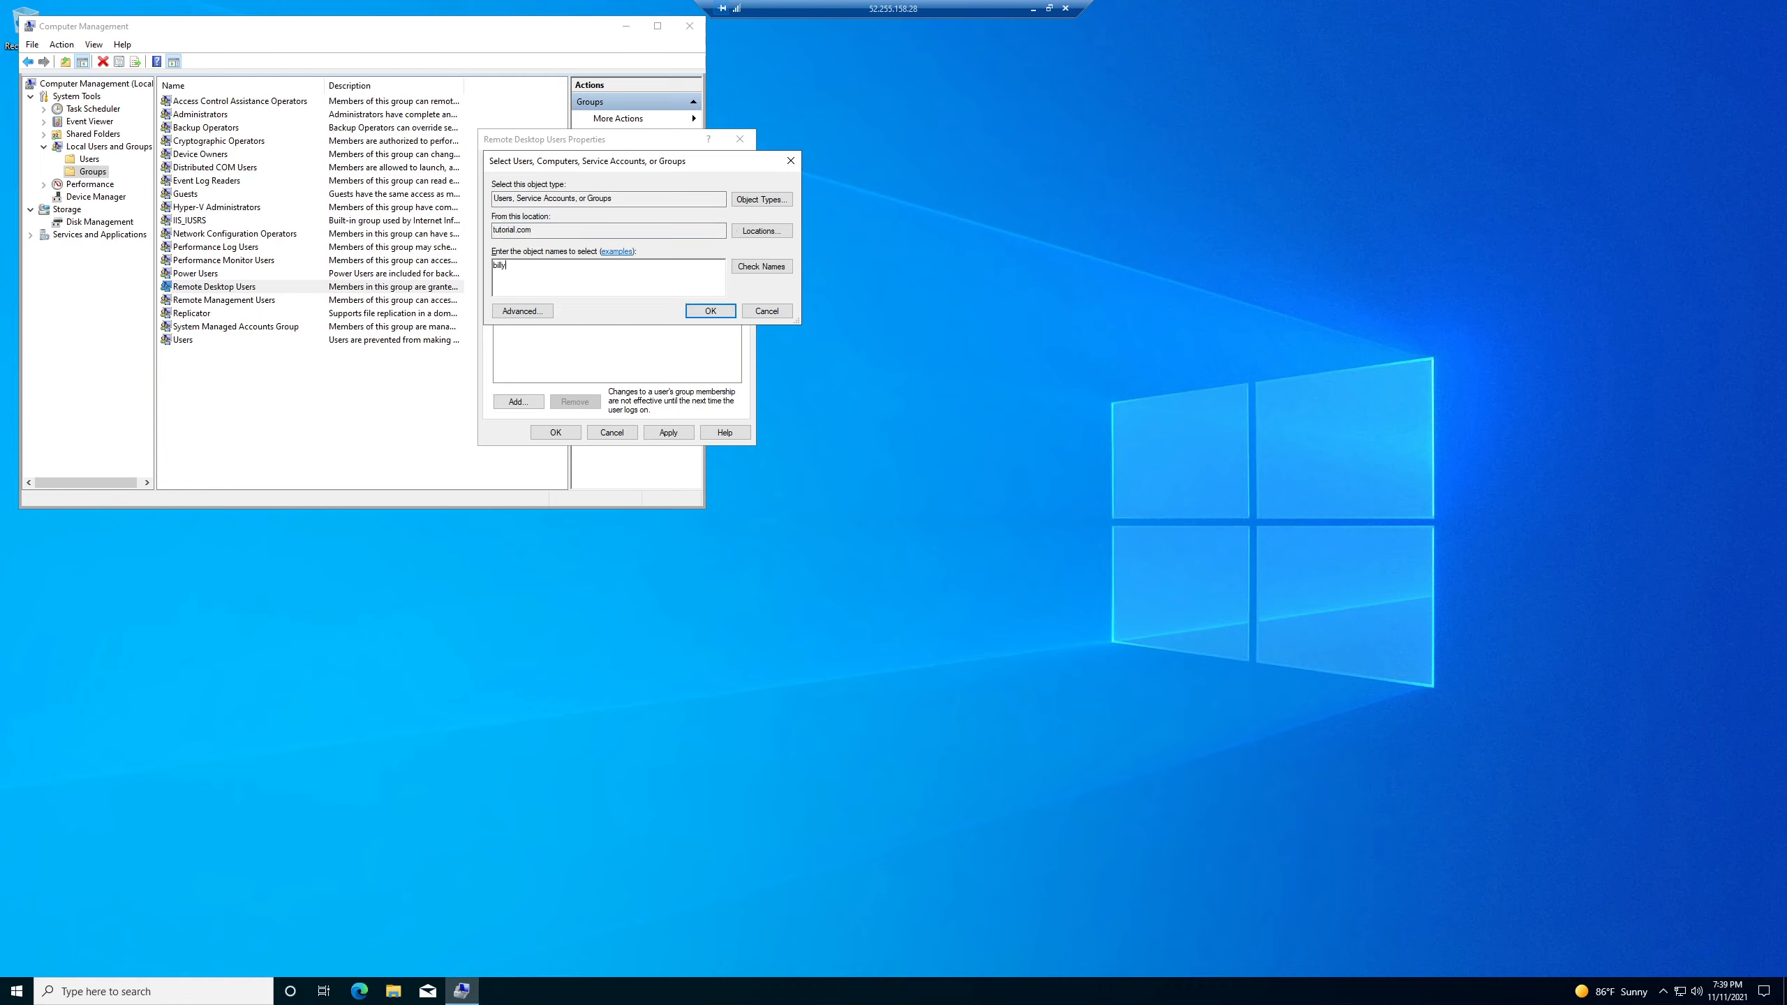
pyautogui.click(752, 269)
pyautogui.click(714, 312)
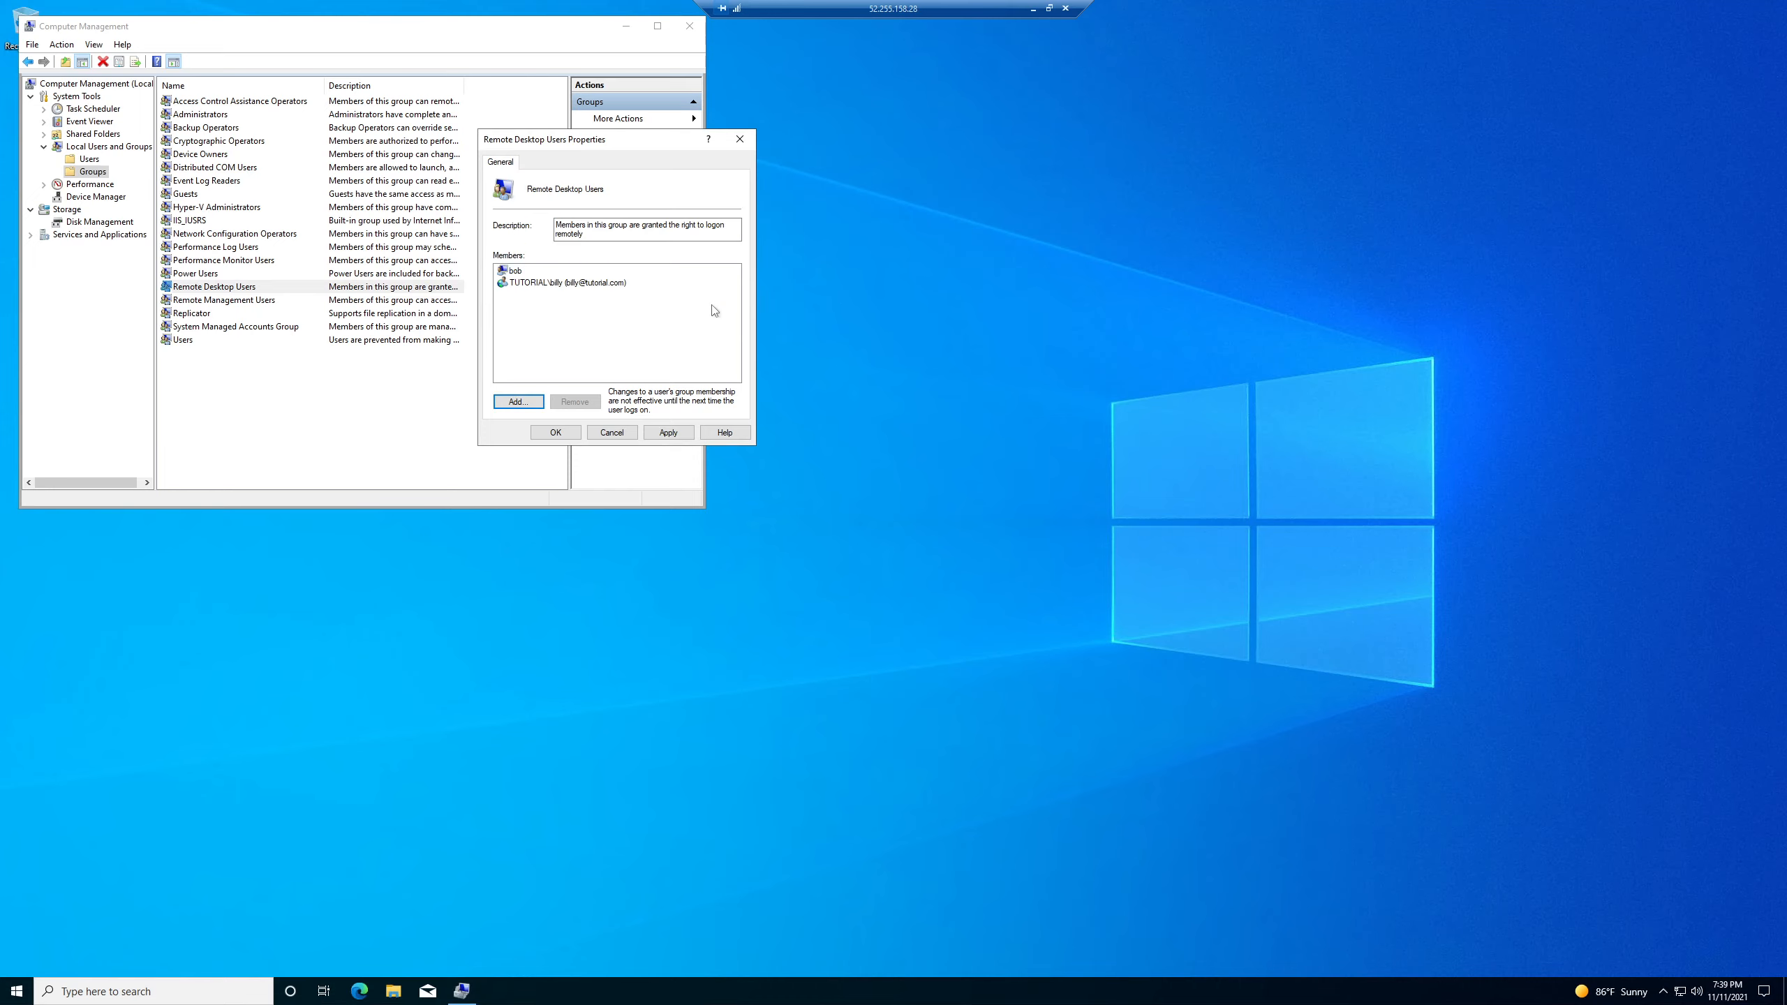
pyautogui.click(671, 432)
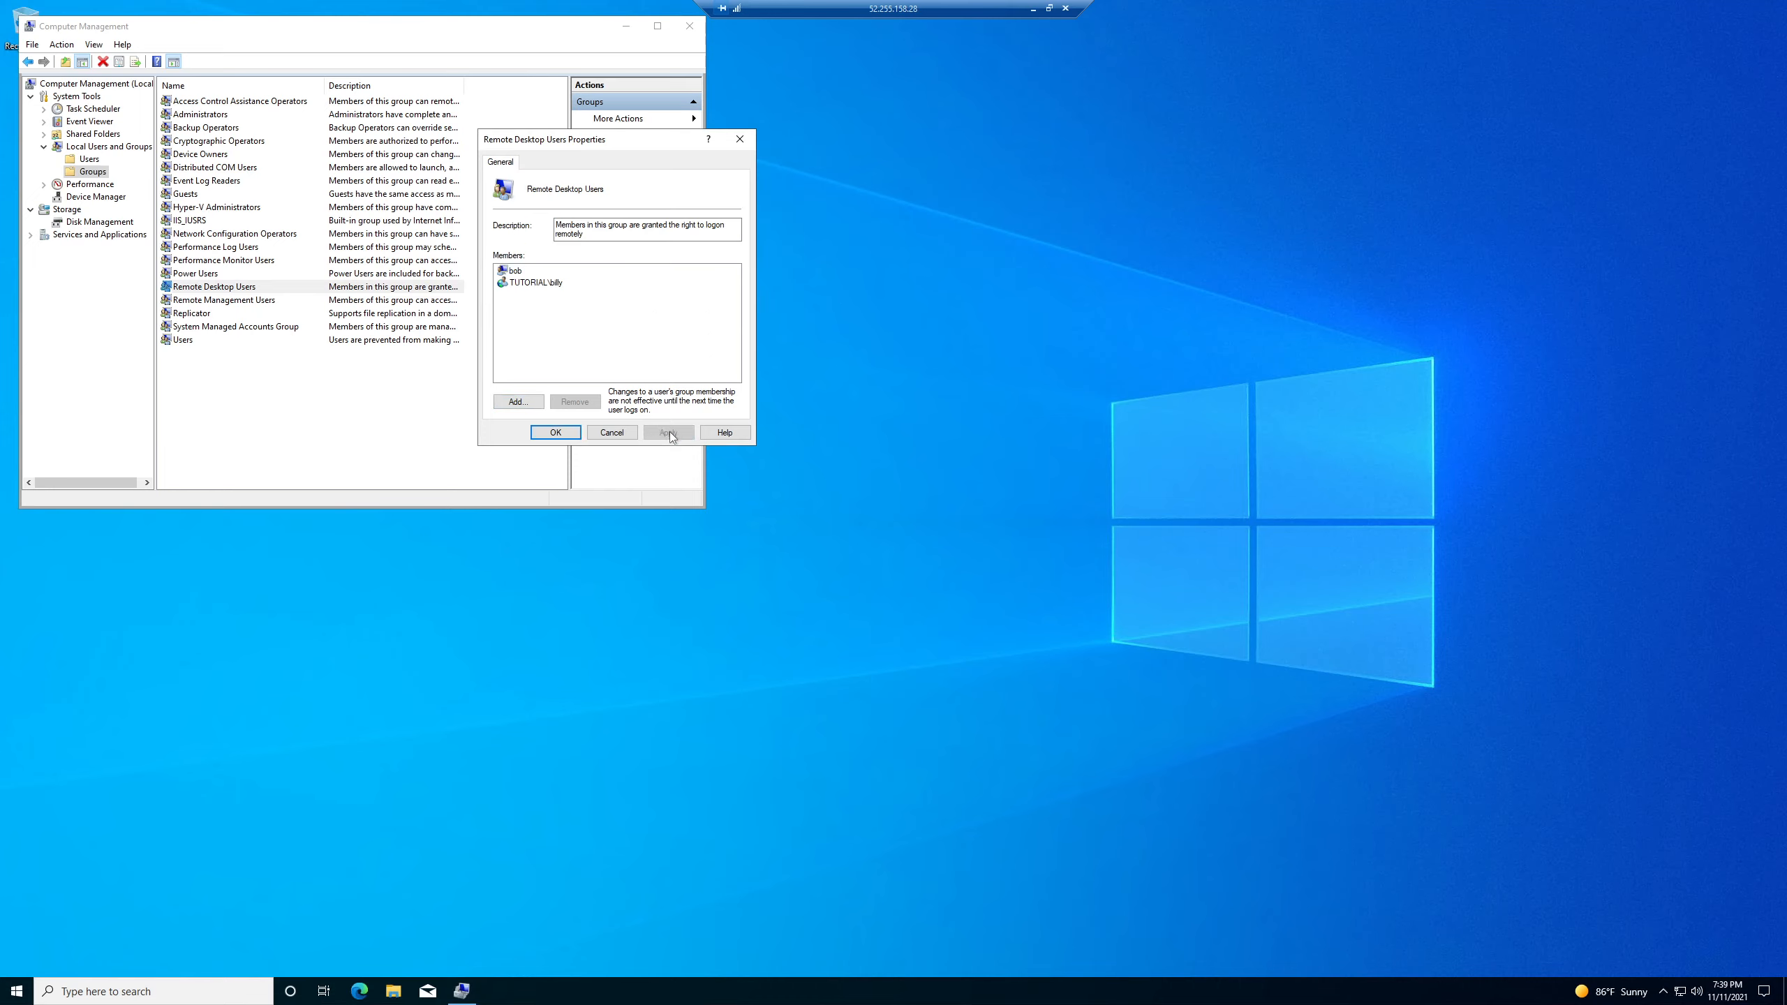
pyautogui.click(557, 432)
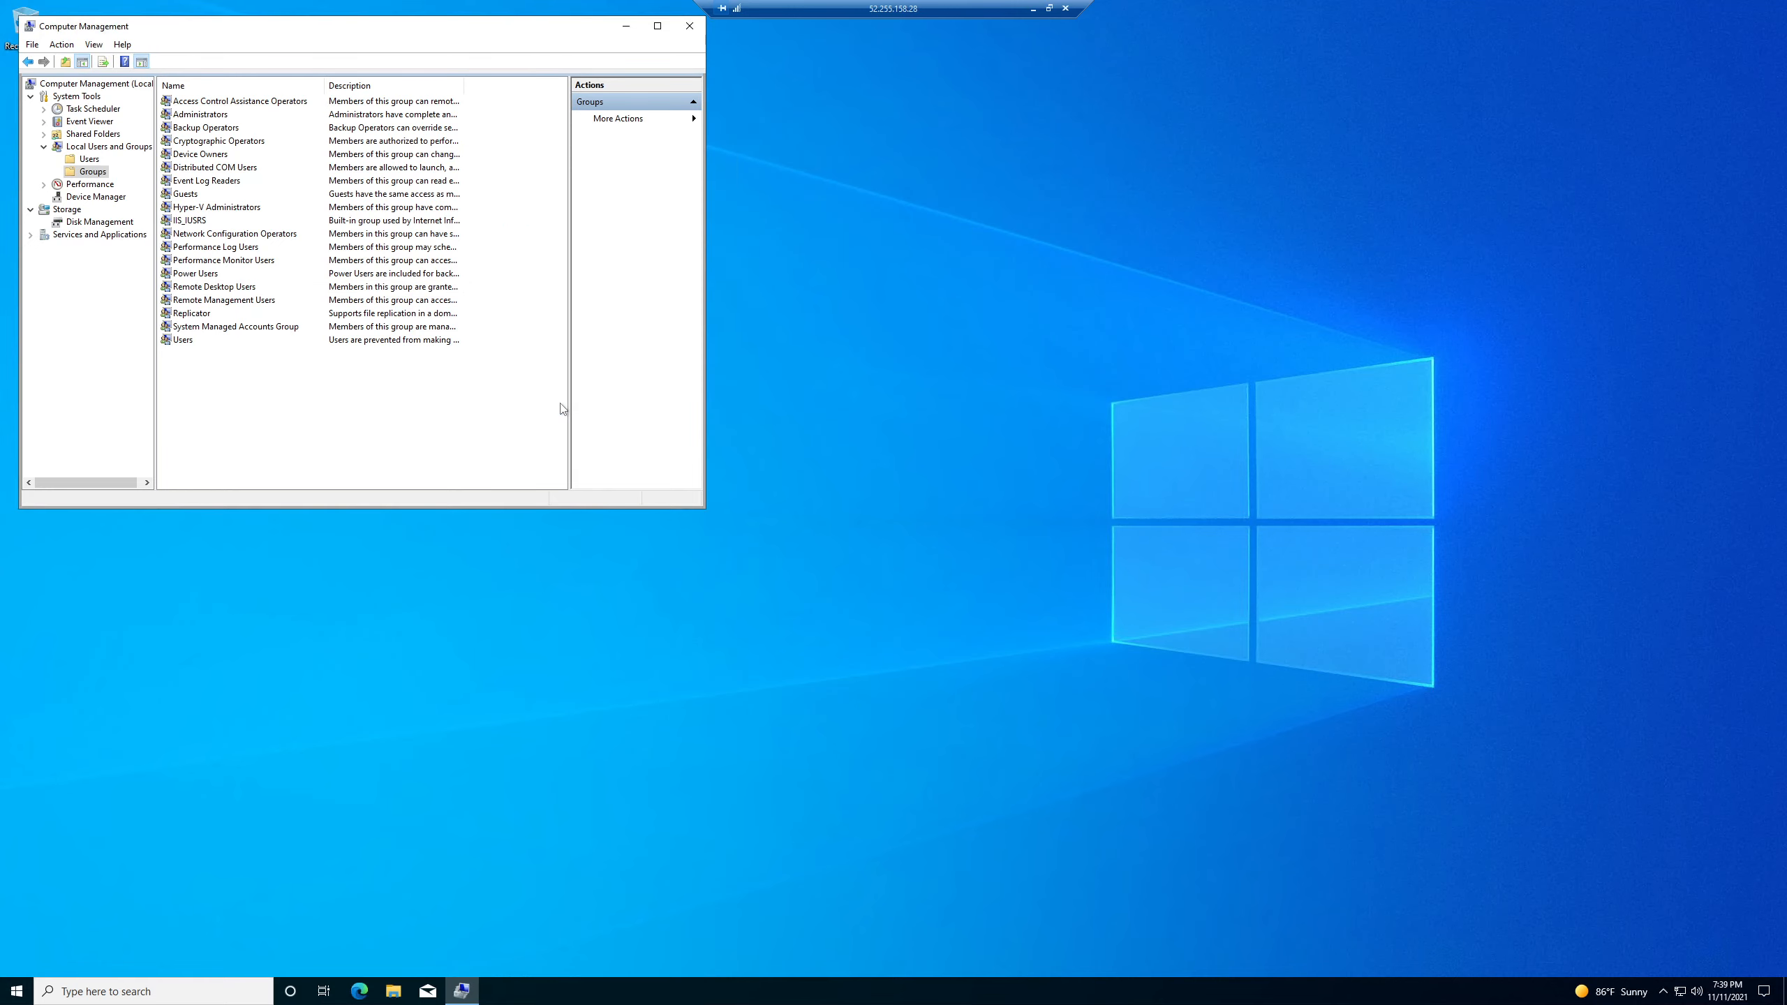
# - Review the Remote Management and Remote Desktop Users members, then reopen Remote Management Users
pyautogui.doubleClick(222, 302)
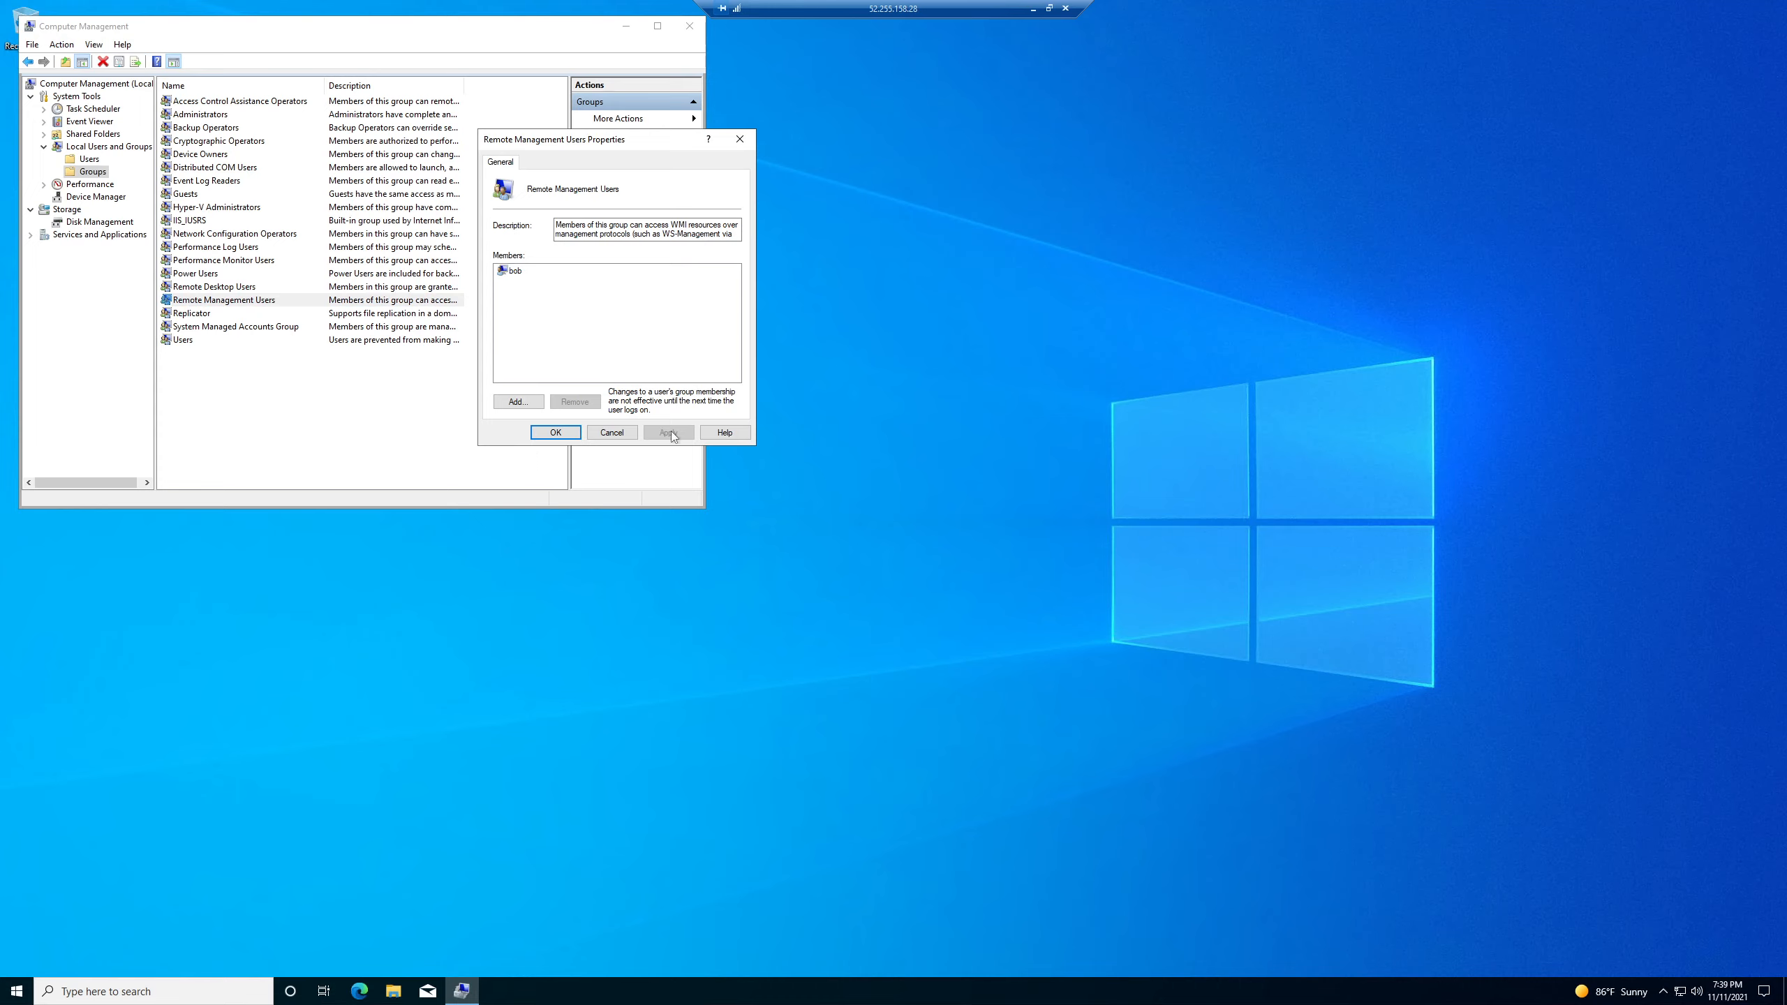
pyautogui.click(563, 432)
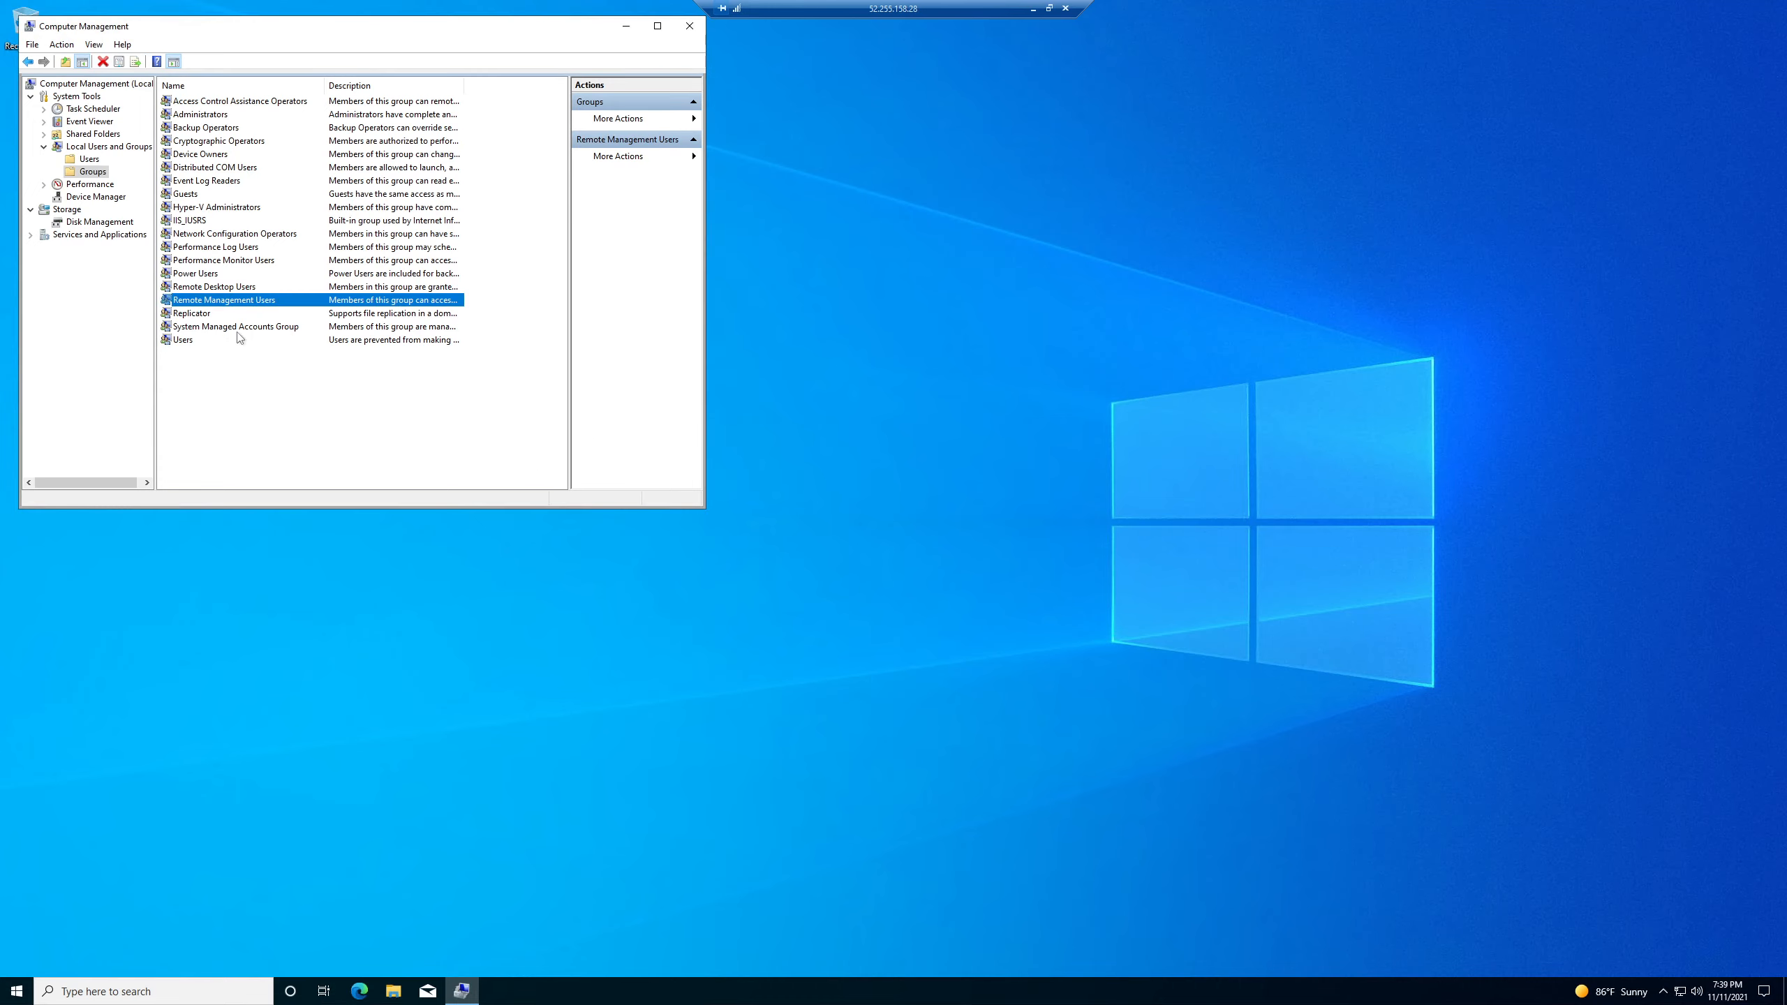
pyautogui.doubleClick(250, 289)
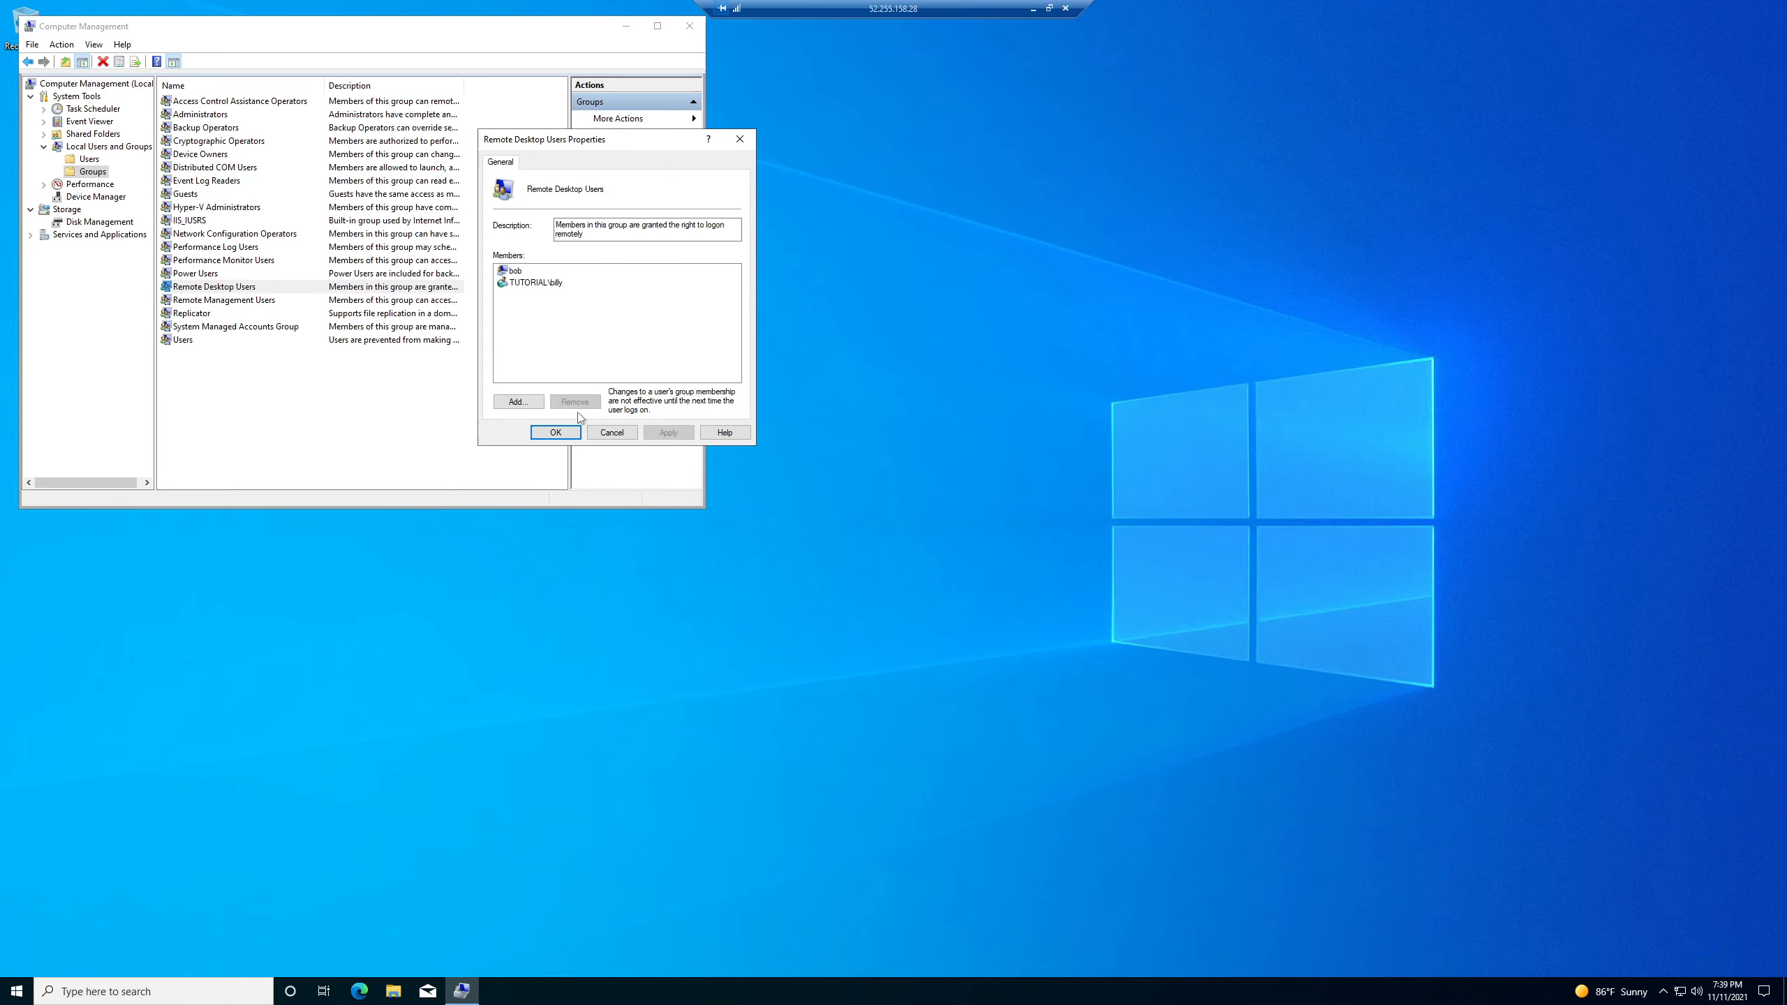
pyautogui.click(611, 432)
pyautogui.click(246, 301)
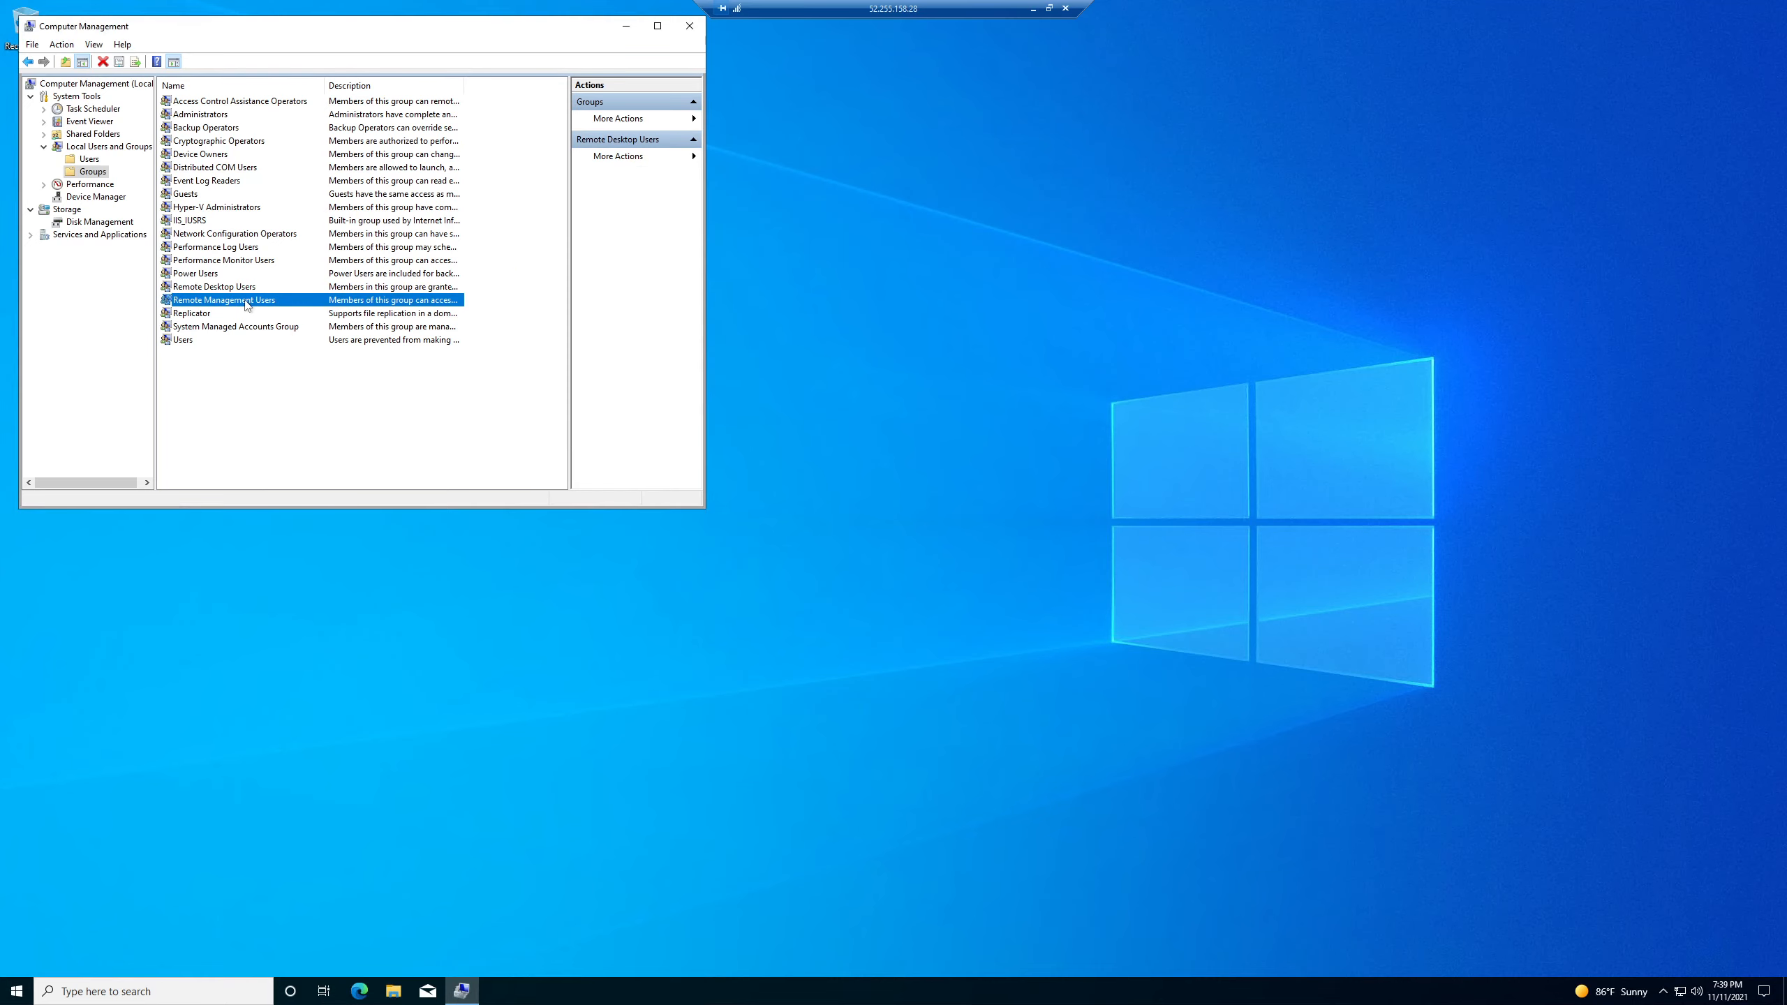
pyautogui.doubleClick(246, 303)
# - Add the new domain user via Check Names, then apply and close the properties
pyautogui.click(518, 402)
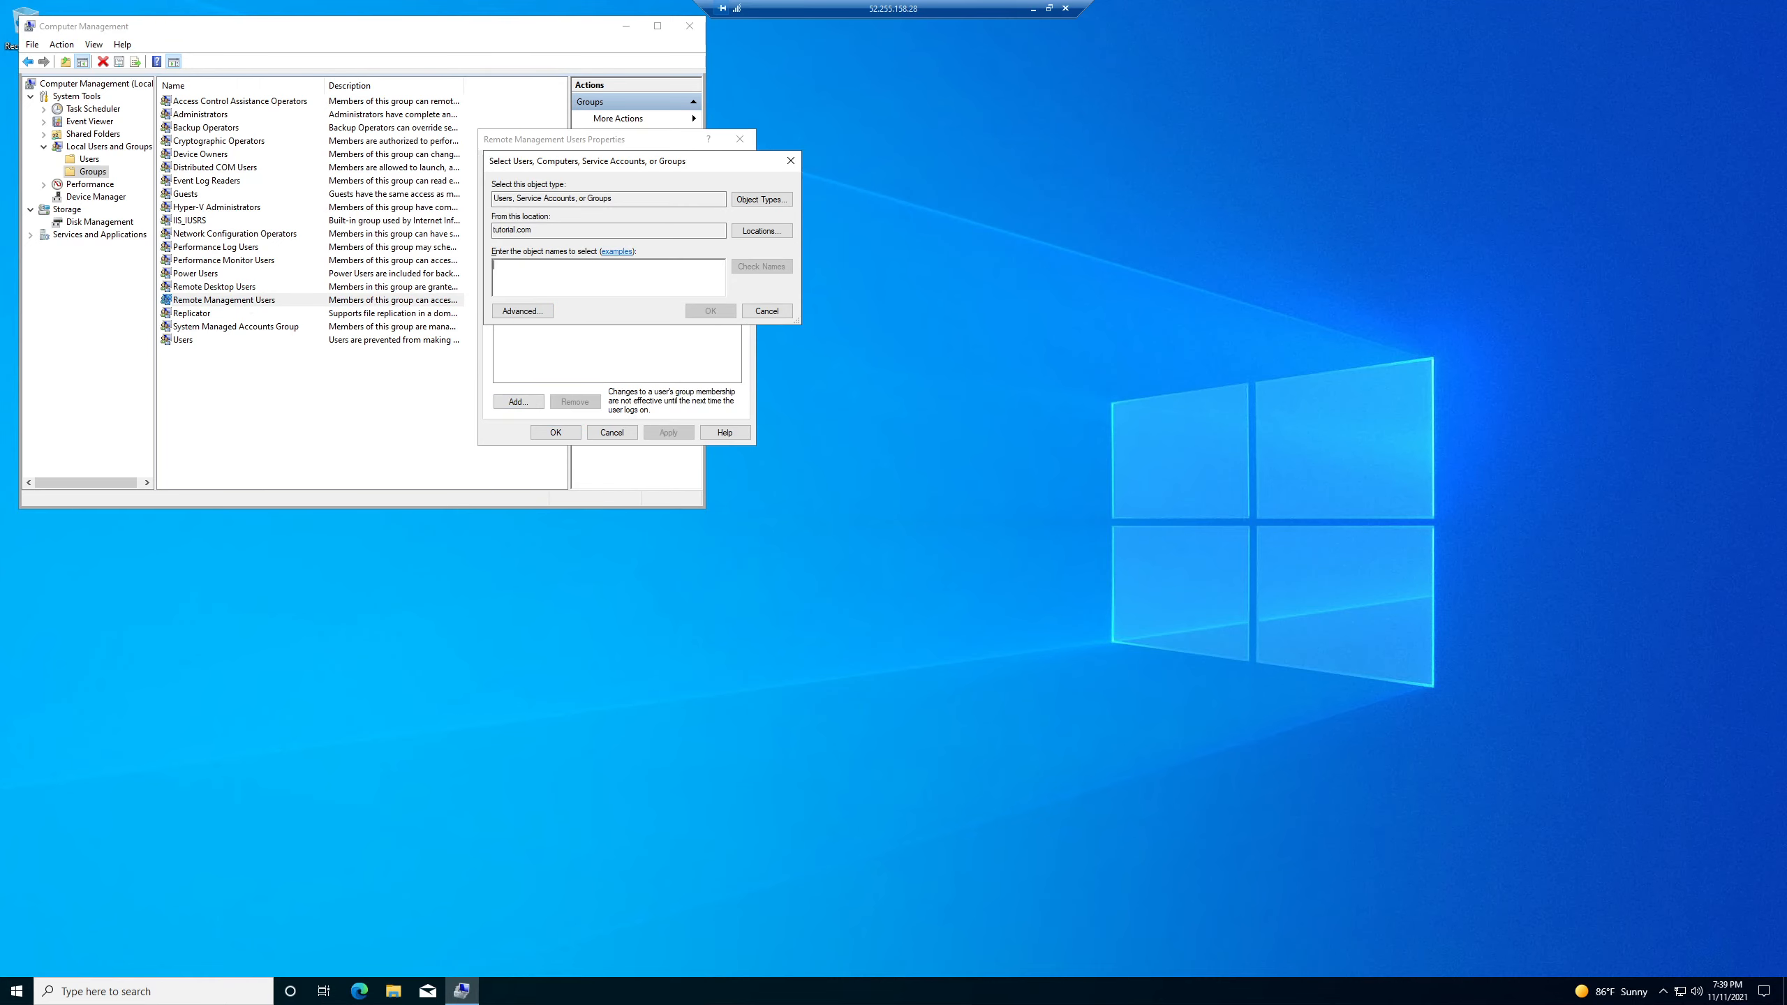
pyautogui.write('billy')
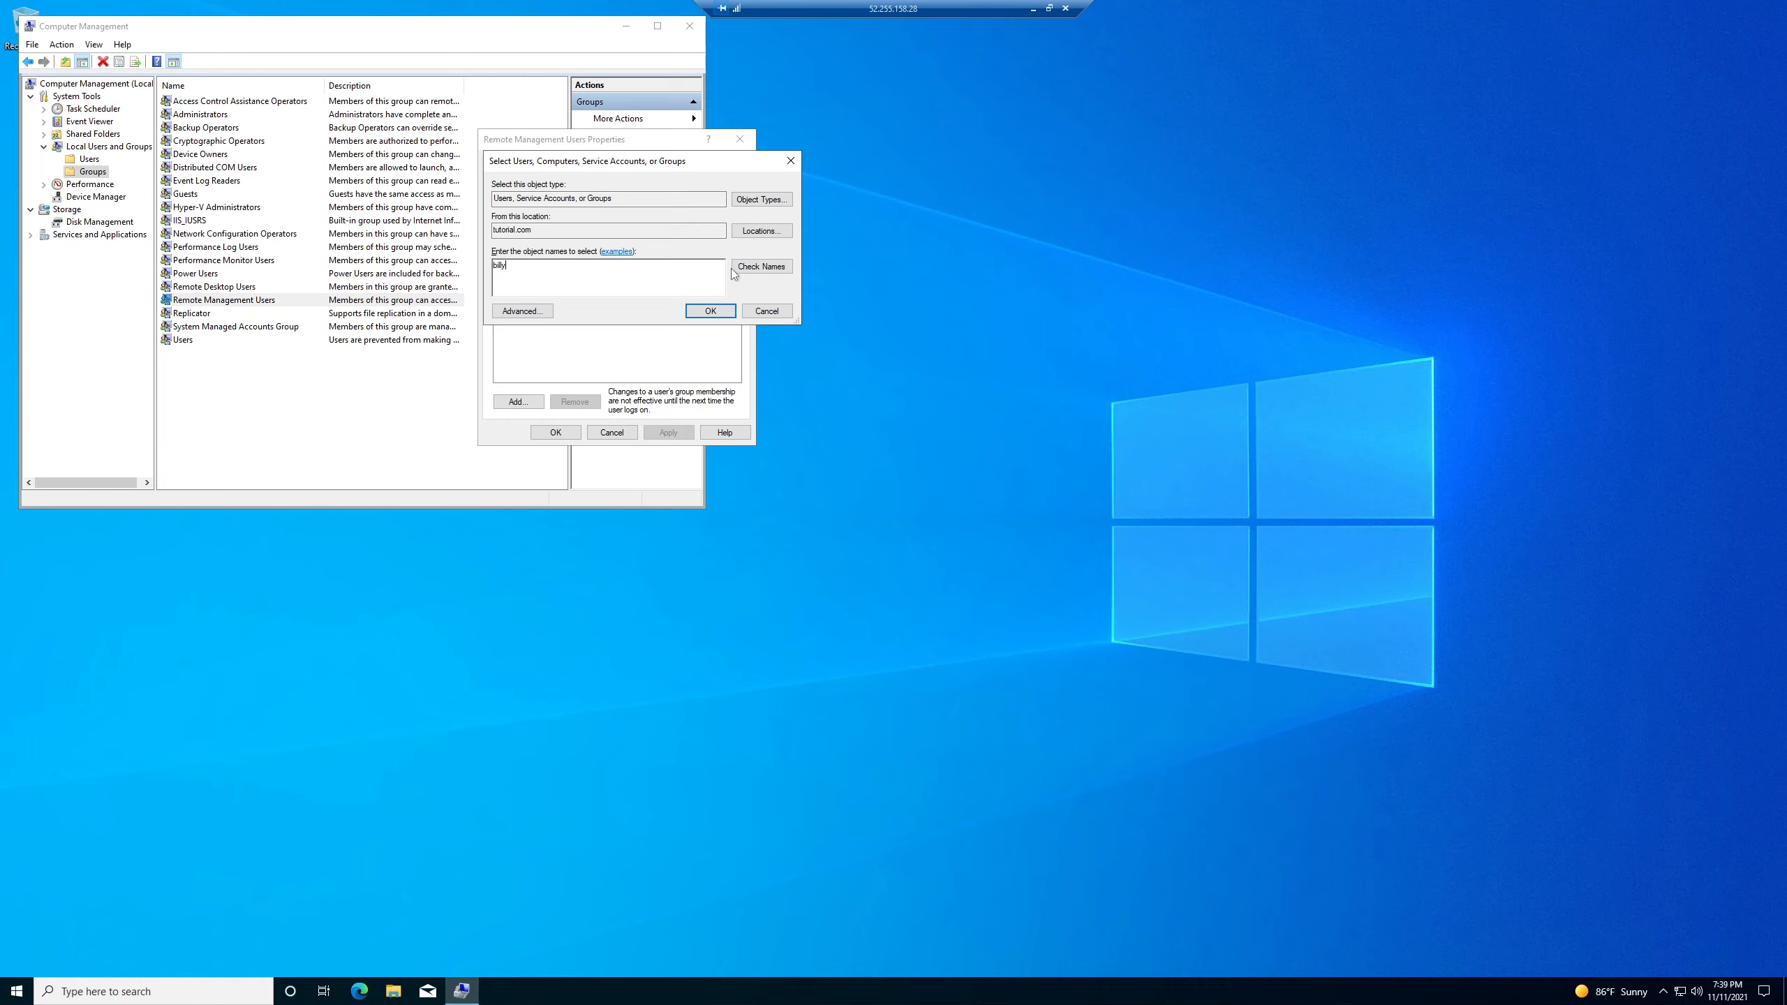
pyautogui.click(755, 272)
pyautogui.doubleClick(535, 265)
pyautogui.click(709, 310)
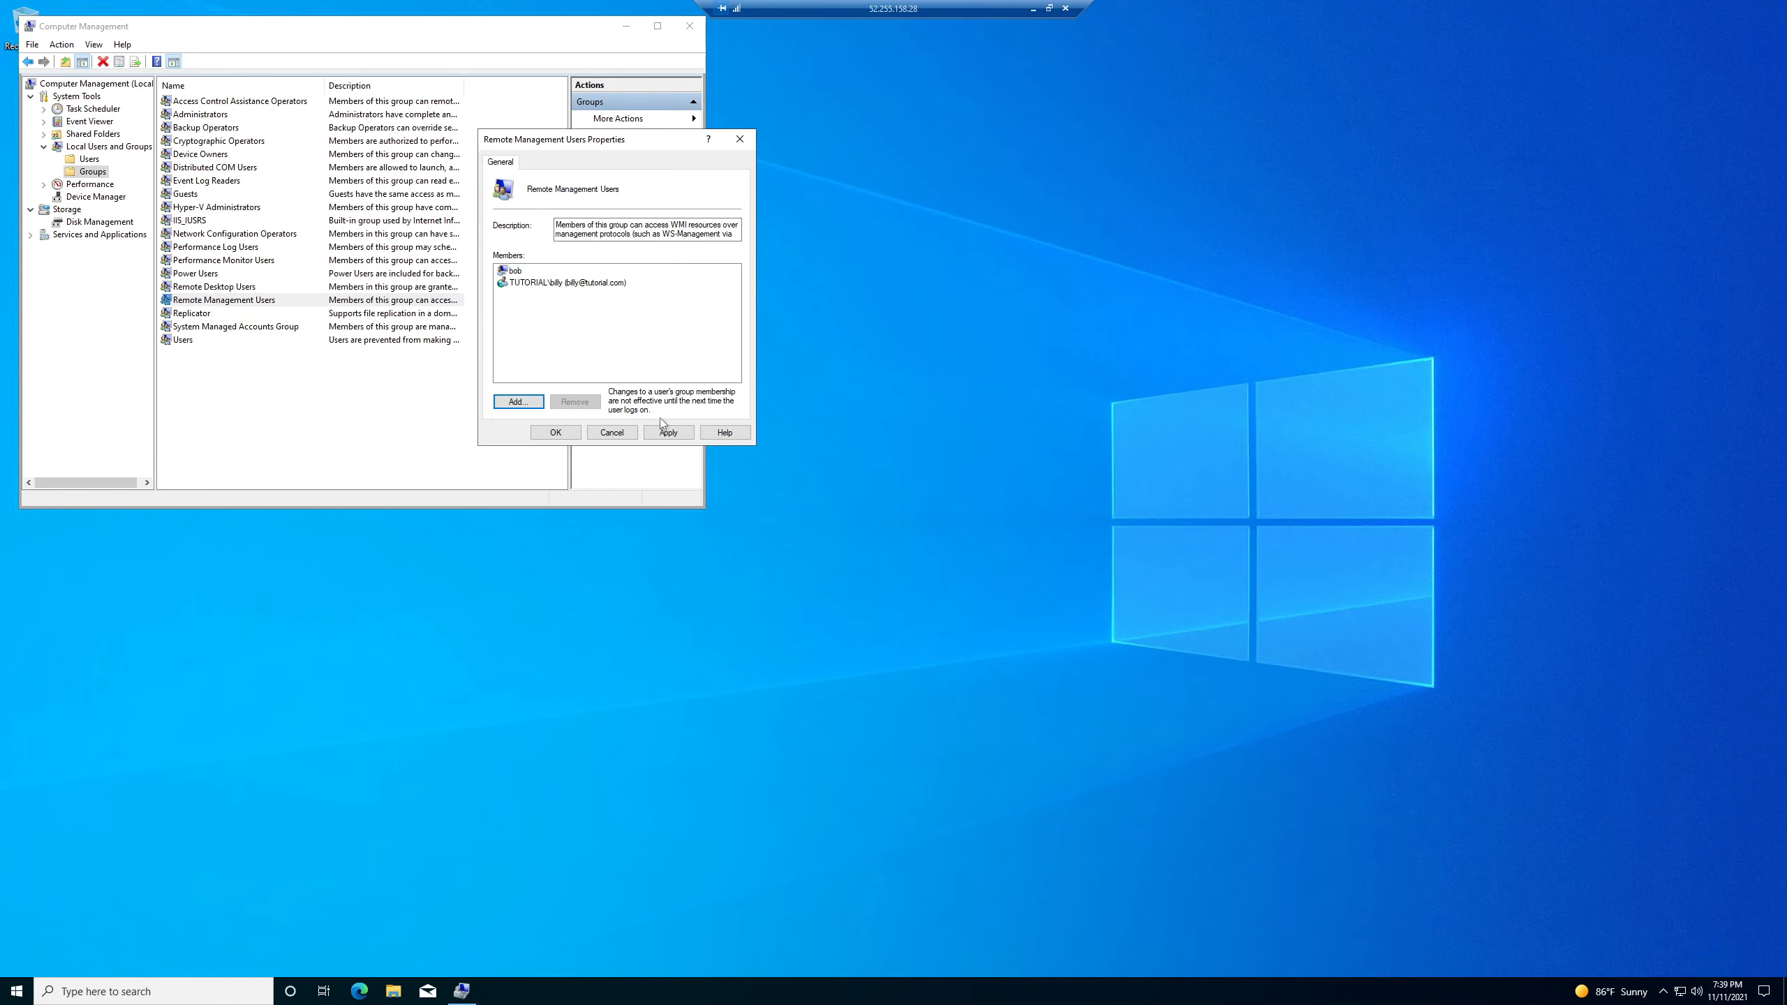
pyautogui.click(664, 431)
pyautogui.click(553, 434)
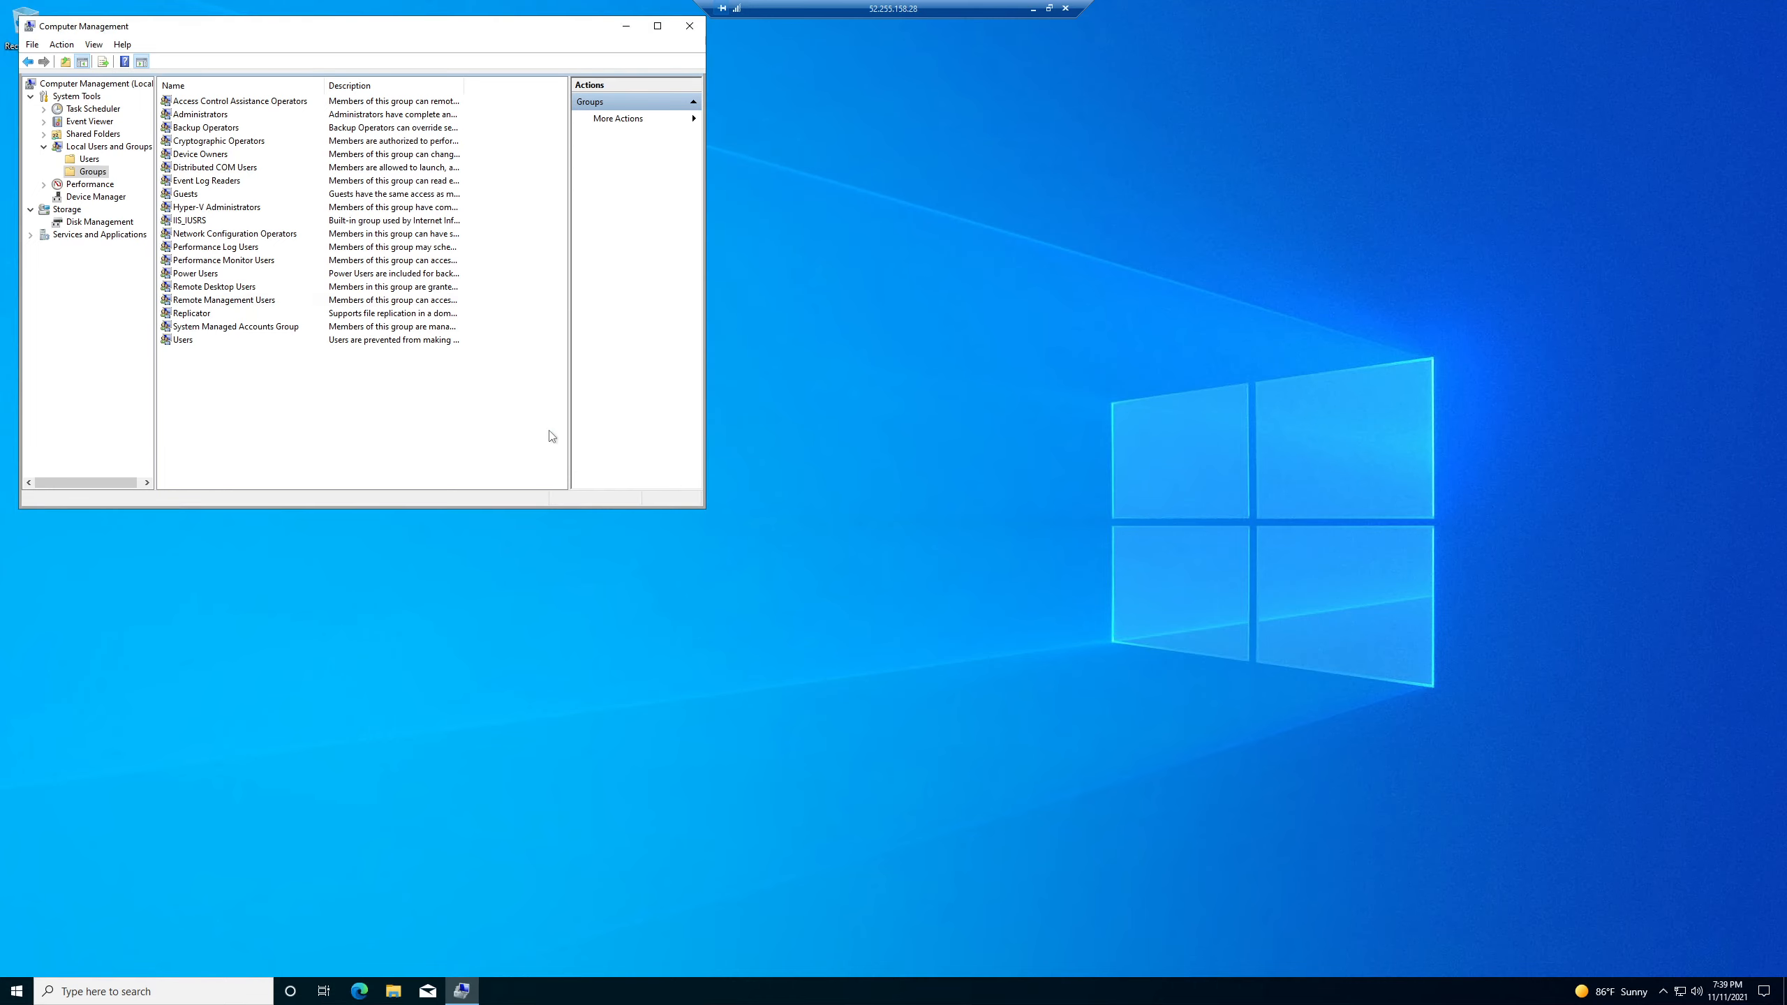
# - Disconnect the current remote session and relaunch the demoVM2 (3) RDP connection file
pyautogui.click(1065, 7)
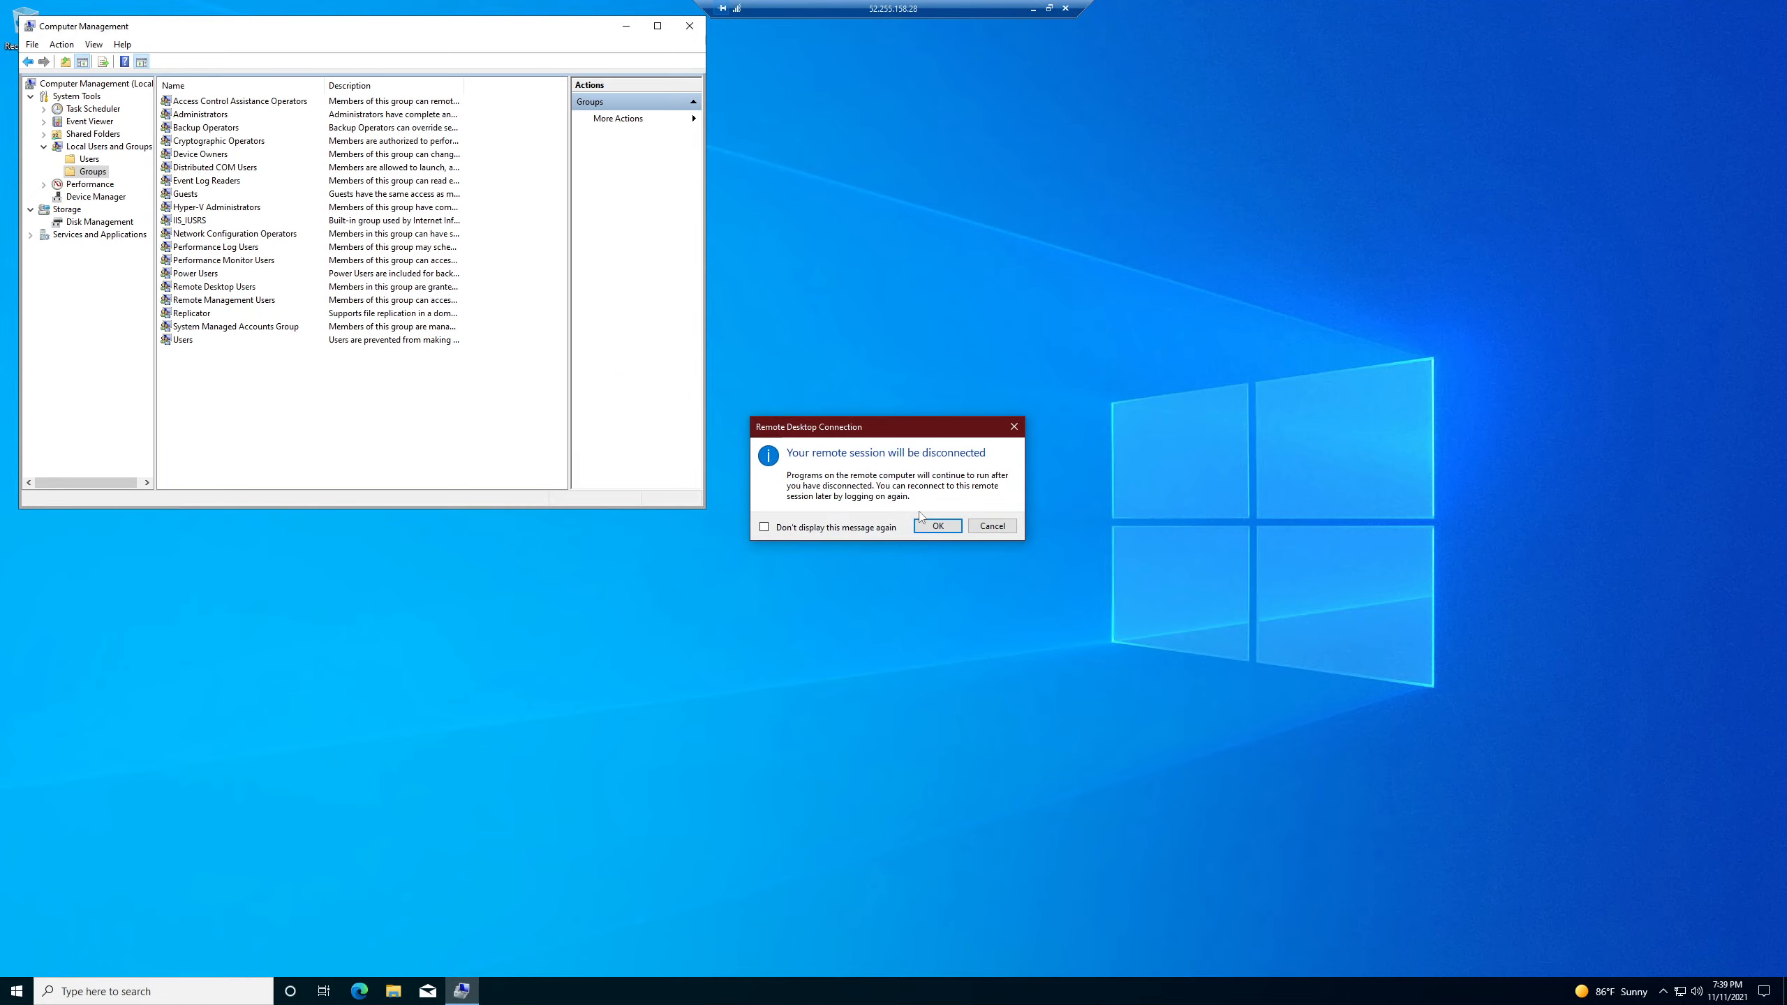
pyautogui.click(949, 531)
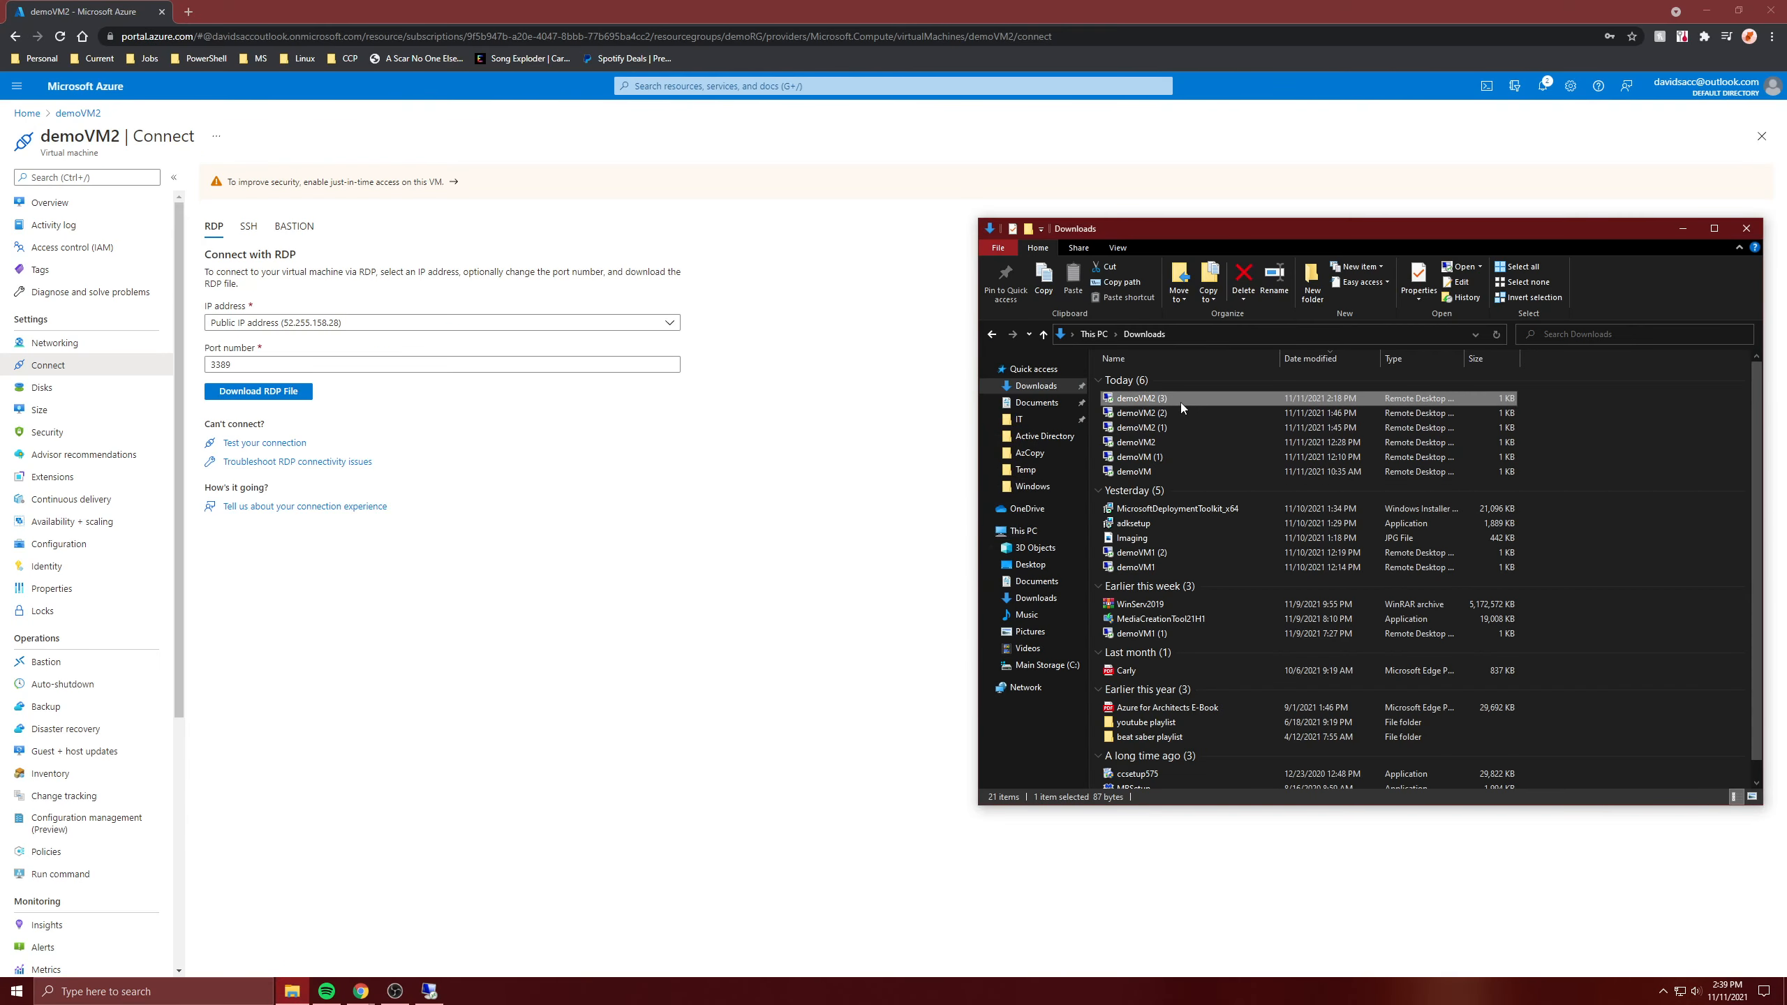
pyautogui.doubleClick(1181, 403)
pyautogui.click(992, 574)
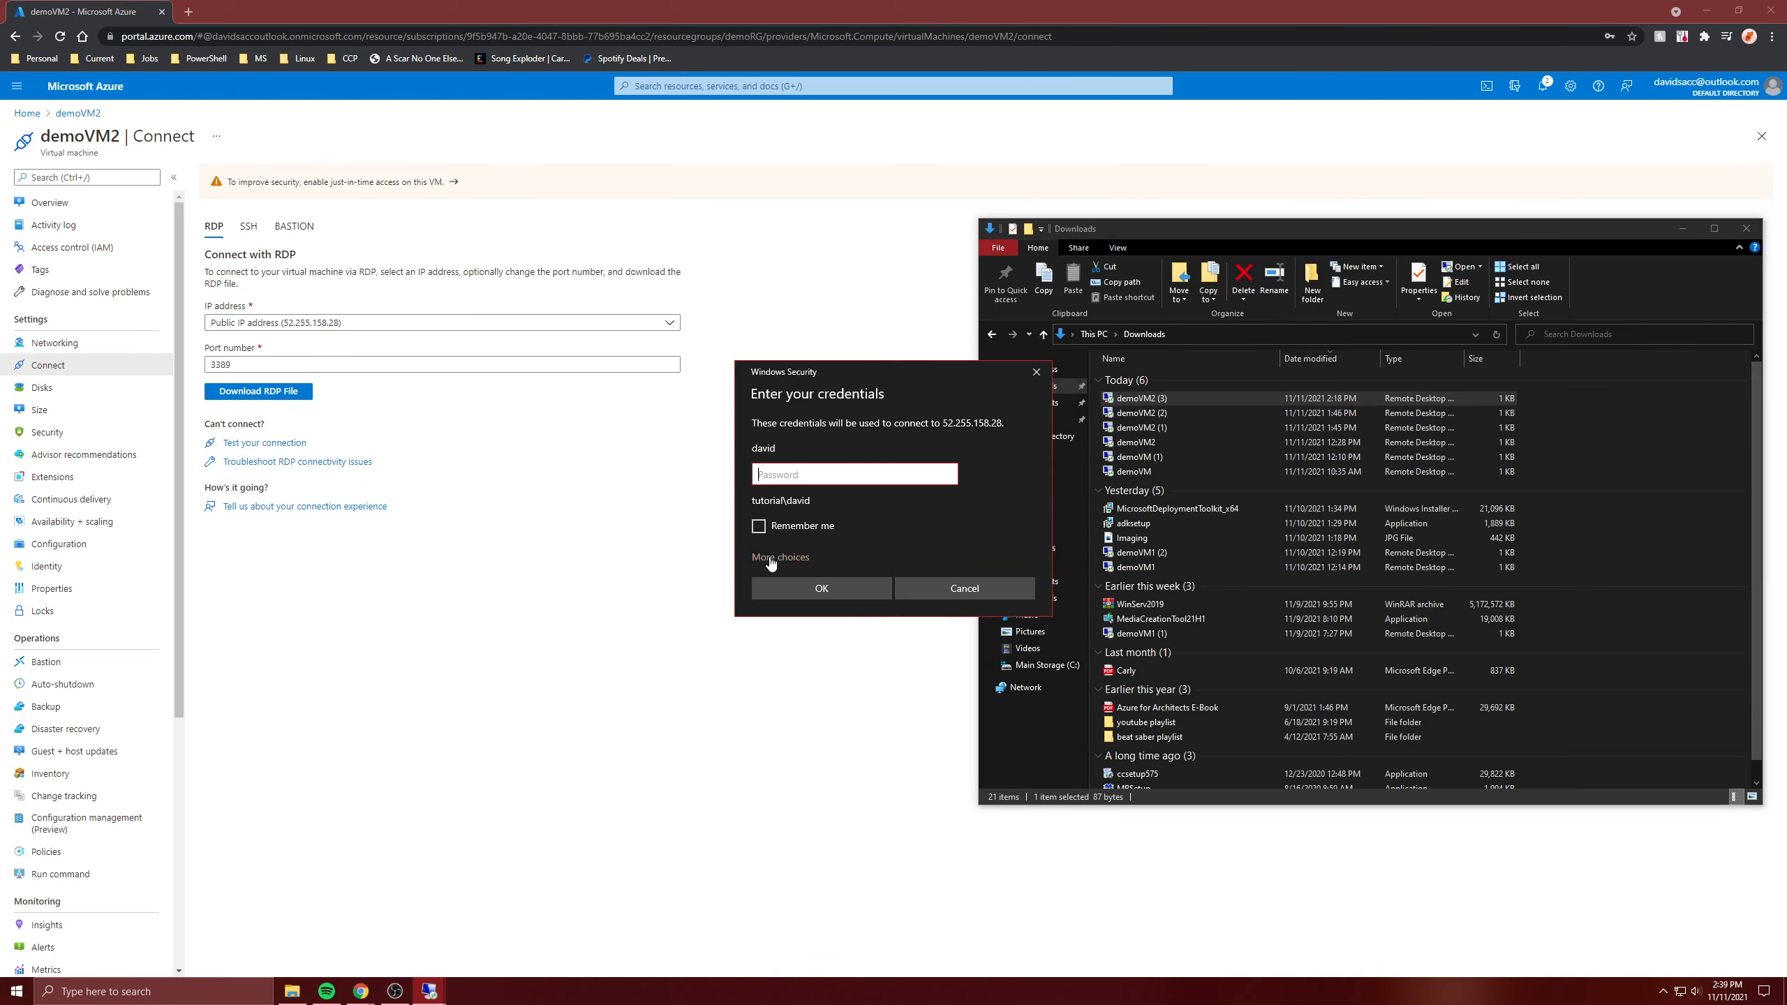
# - Sign in to the VM with a different account, entering the new user's username and password
pyautogui.click(775, 557)
pyautogui.click(819, 629)
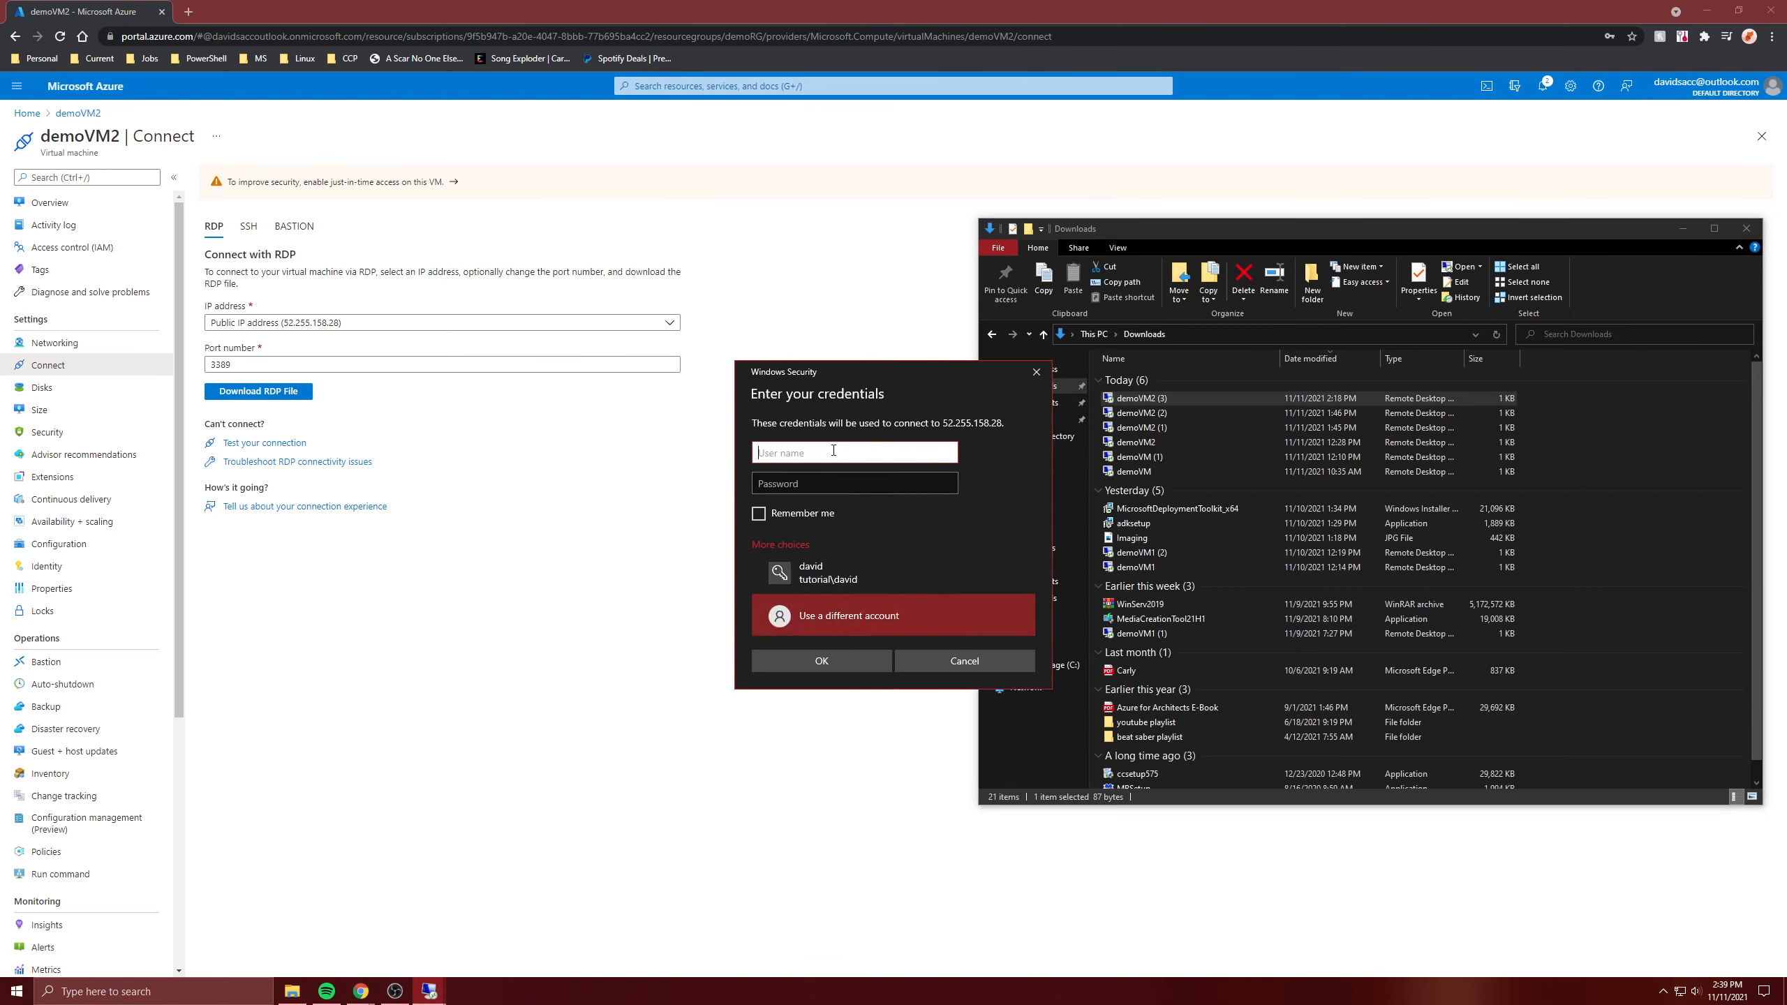
pyautogui.write('billy')
pyautogui.press('Tab')
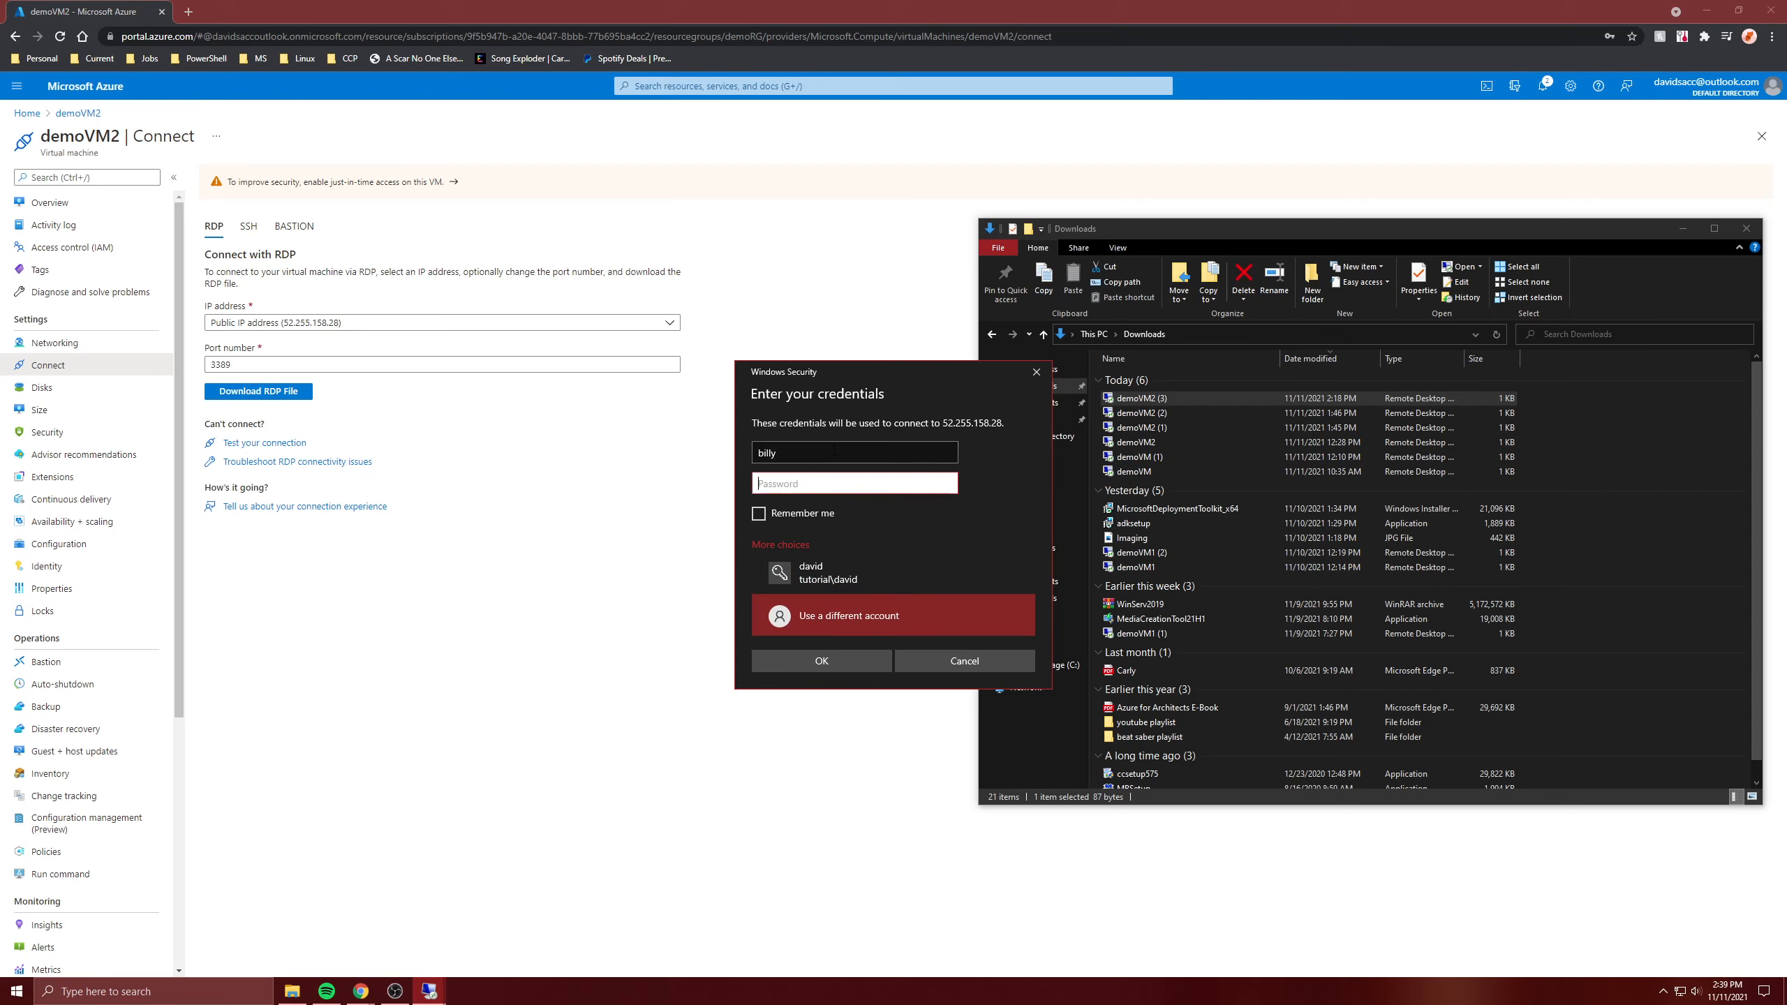
pyautogui.write('P*************')
pyautogui.press('Return')
pyautogui.press('Return')
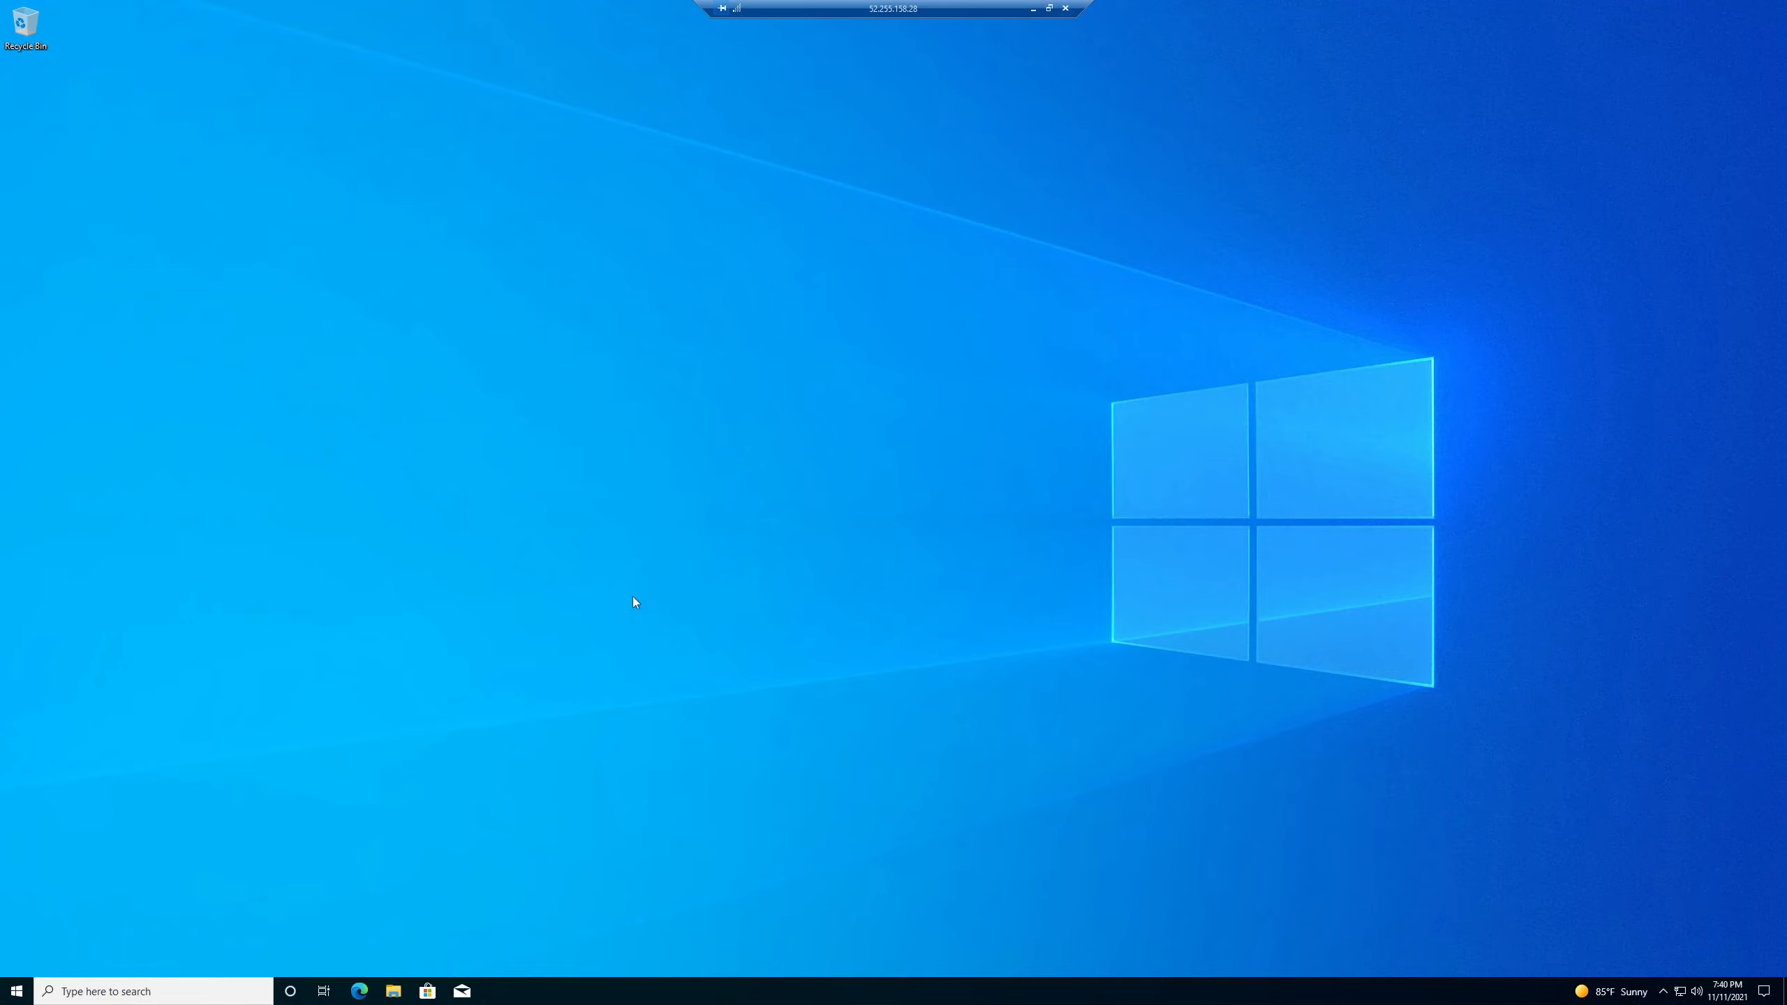
# - Disconnect the new user's session and reopen the demoVM2 (3) connection file
pyautogui.click(1065, 7)
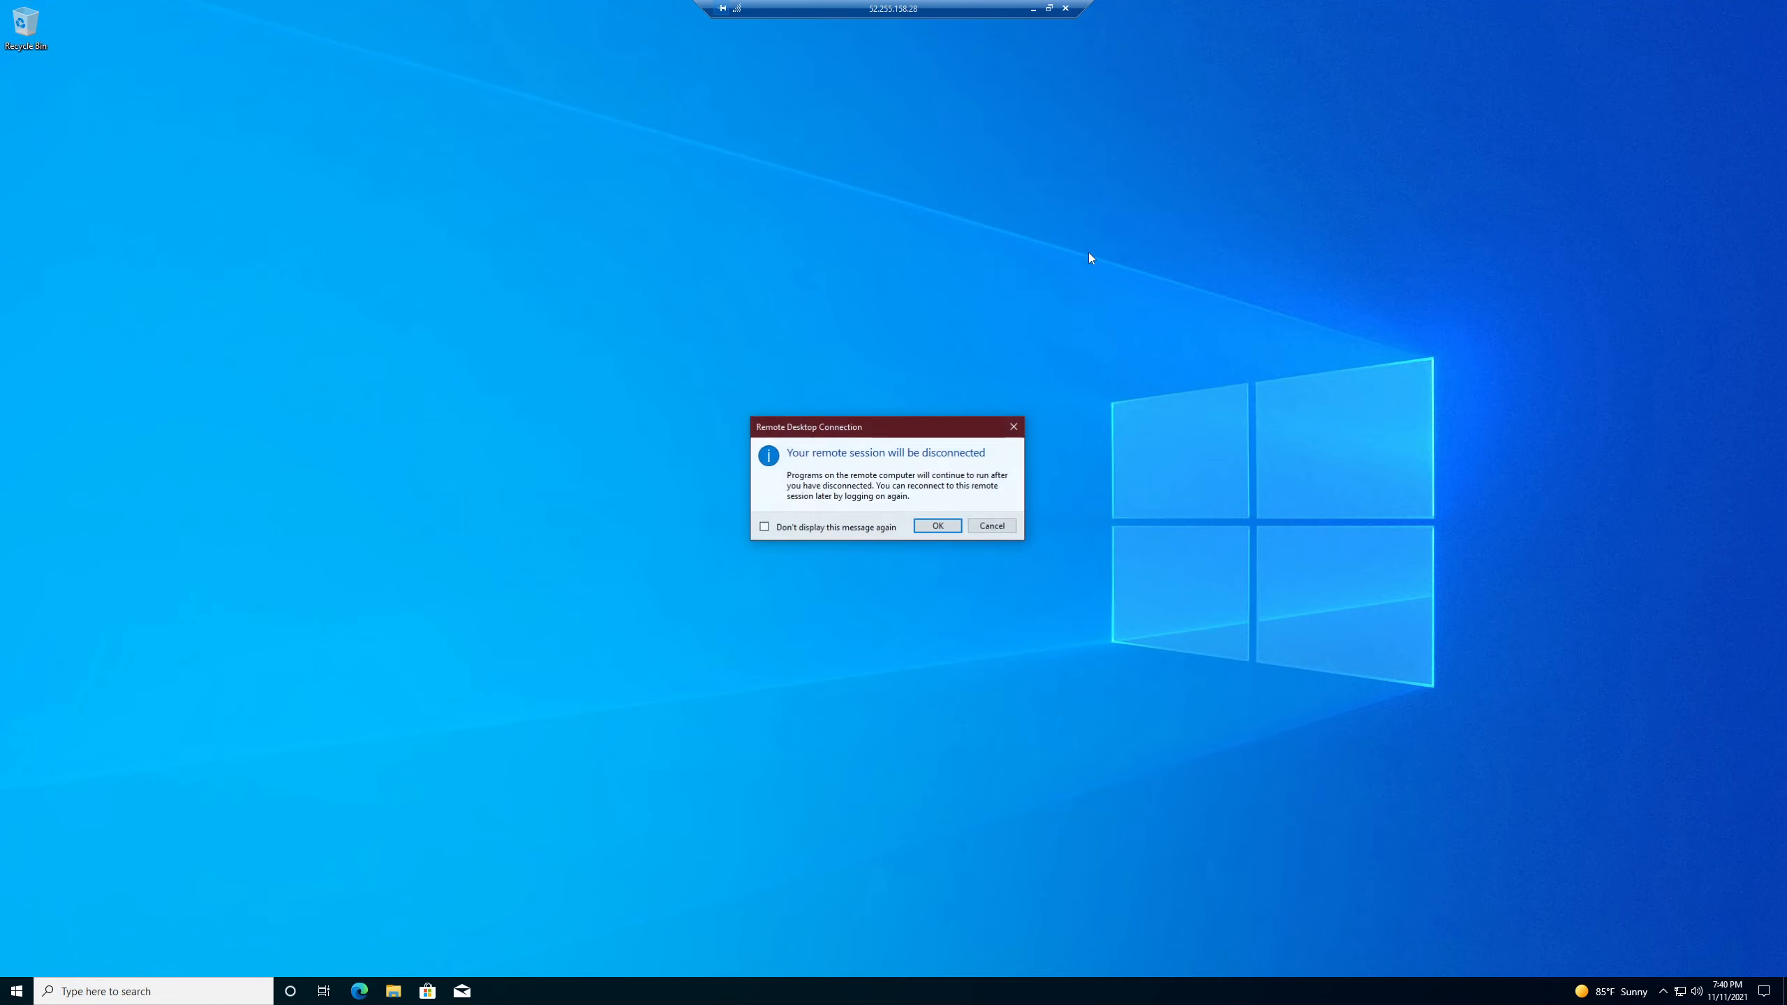
pyautogui.click(936, 524)
pyautogui.doubleClick(1136, 399)
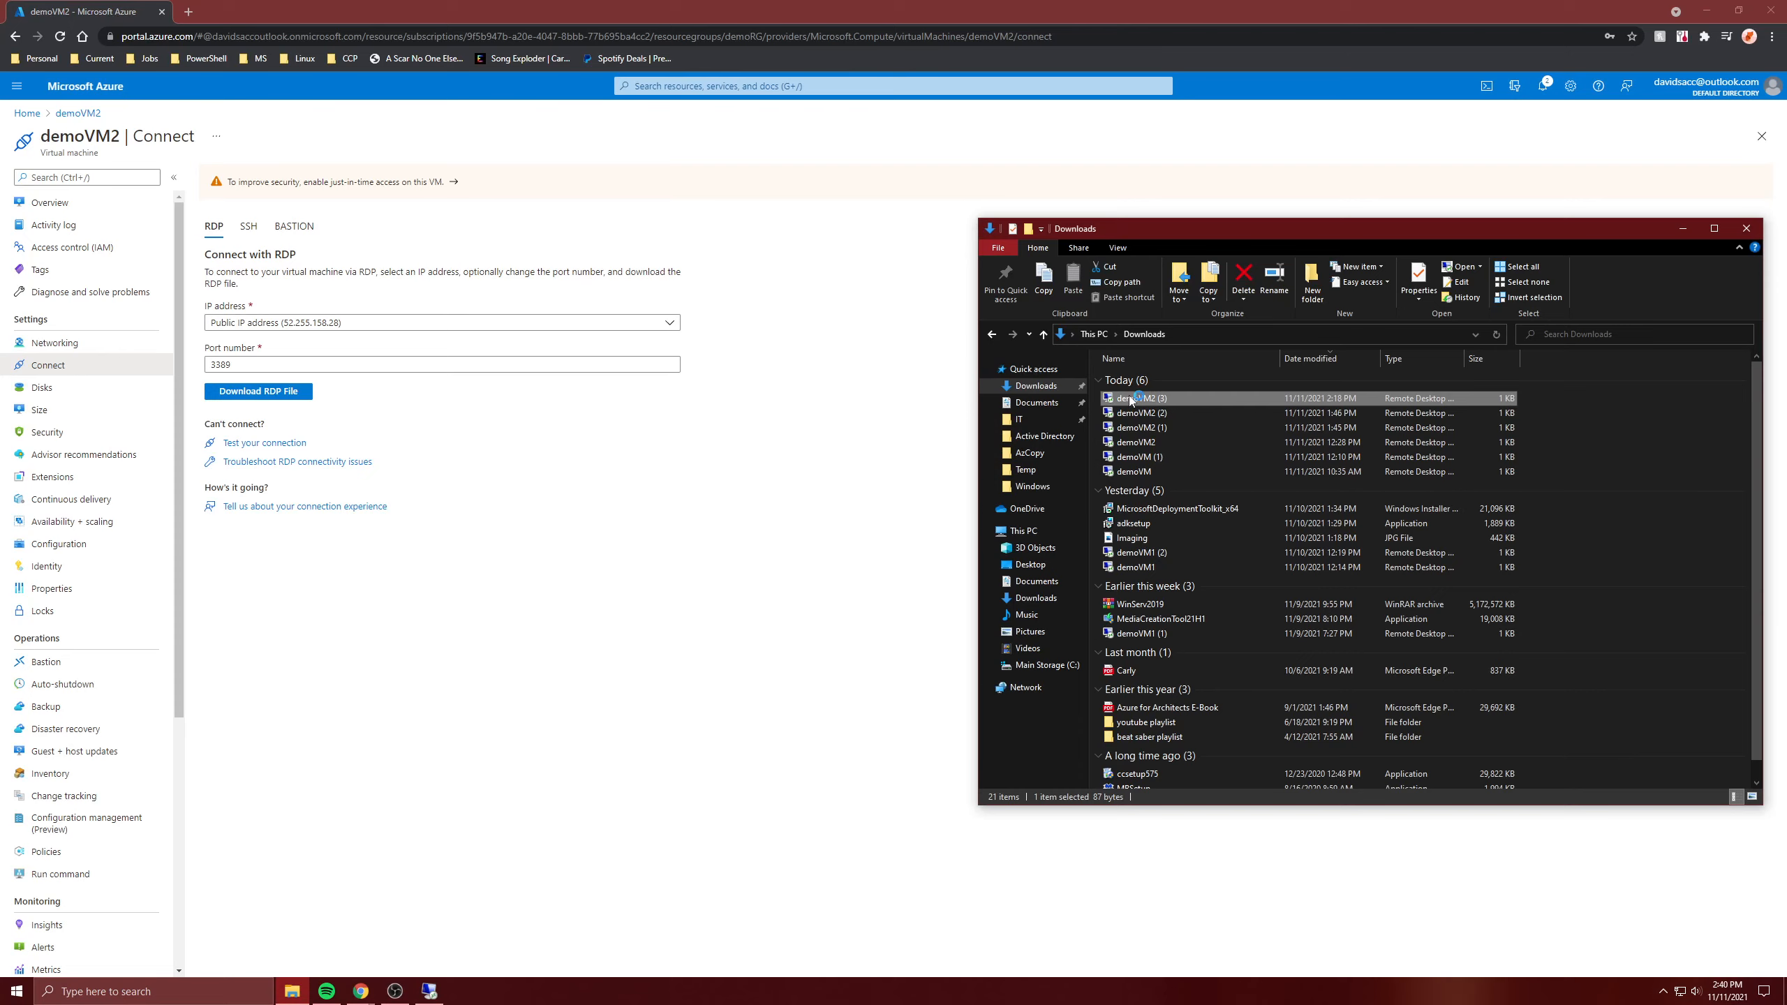
pyautogui.click(990, 570)
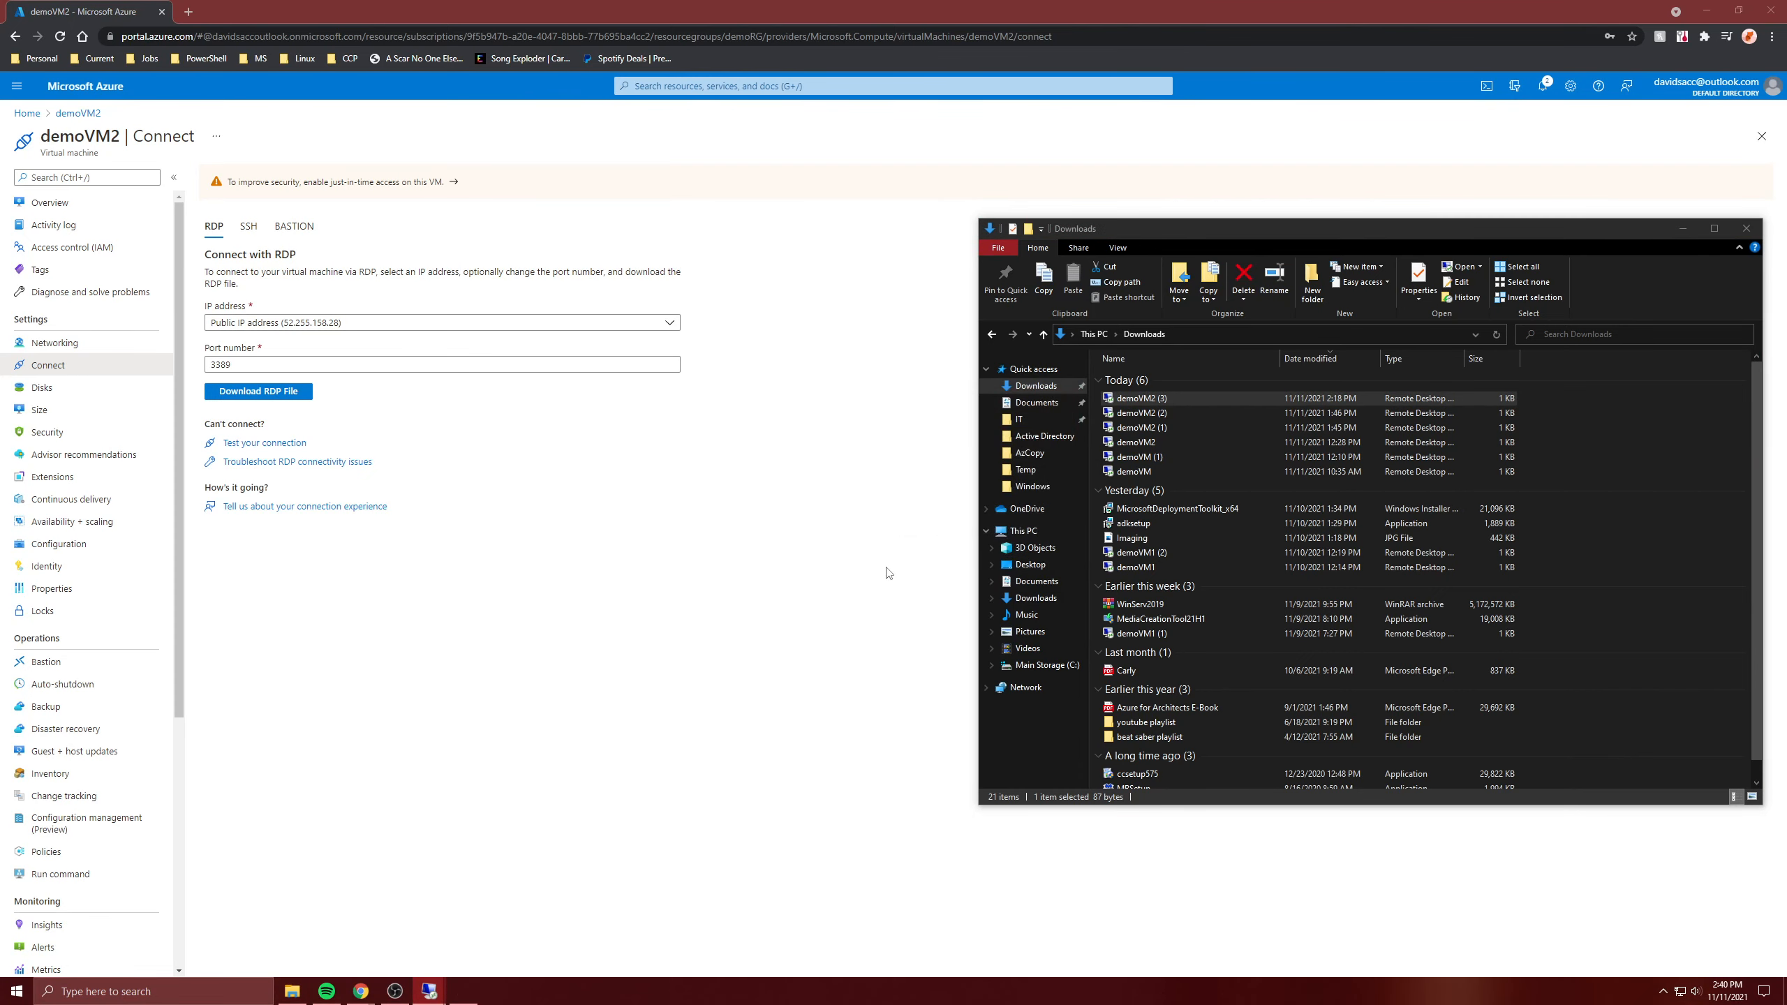